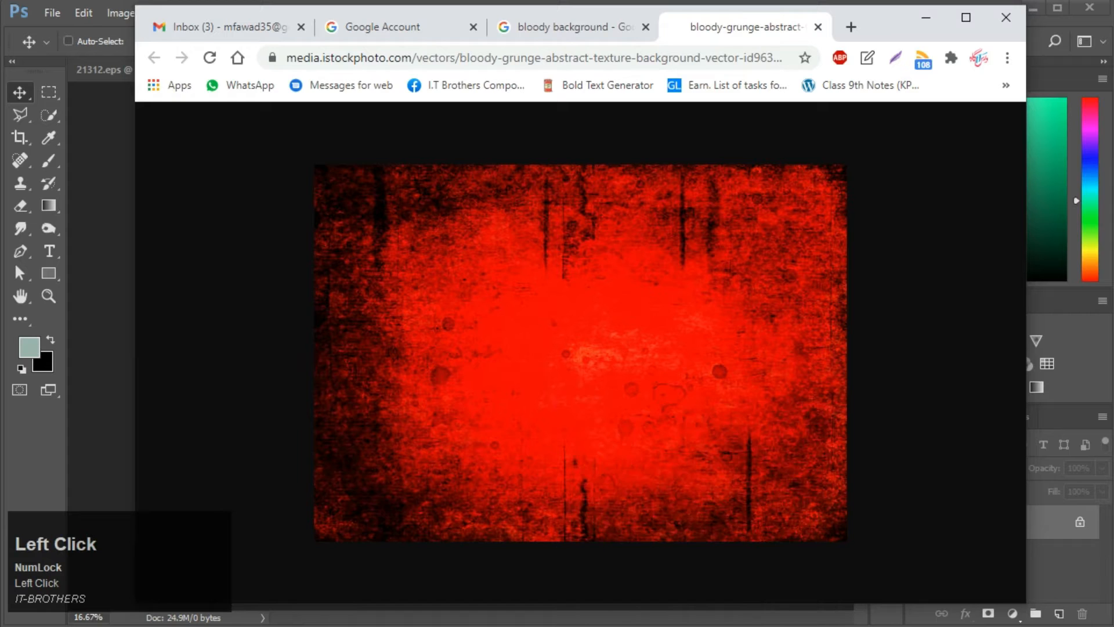
Step: Paste the copied red grunge texture into the blank Untitled-1 document
key(alt+Tab)
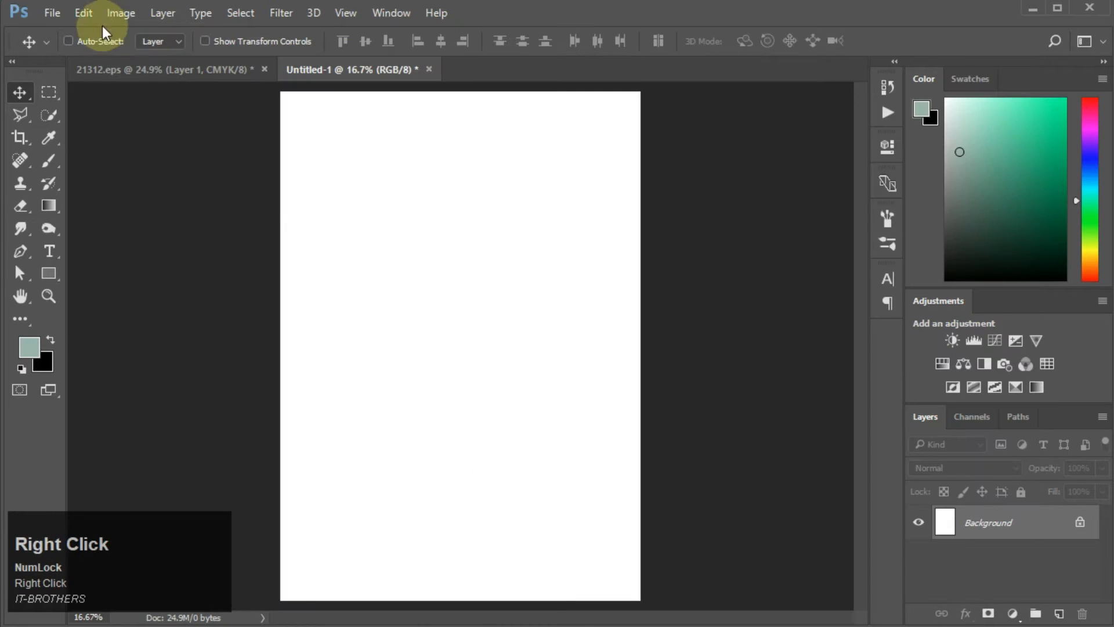
click(84, 13)
click(117, 164)
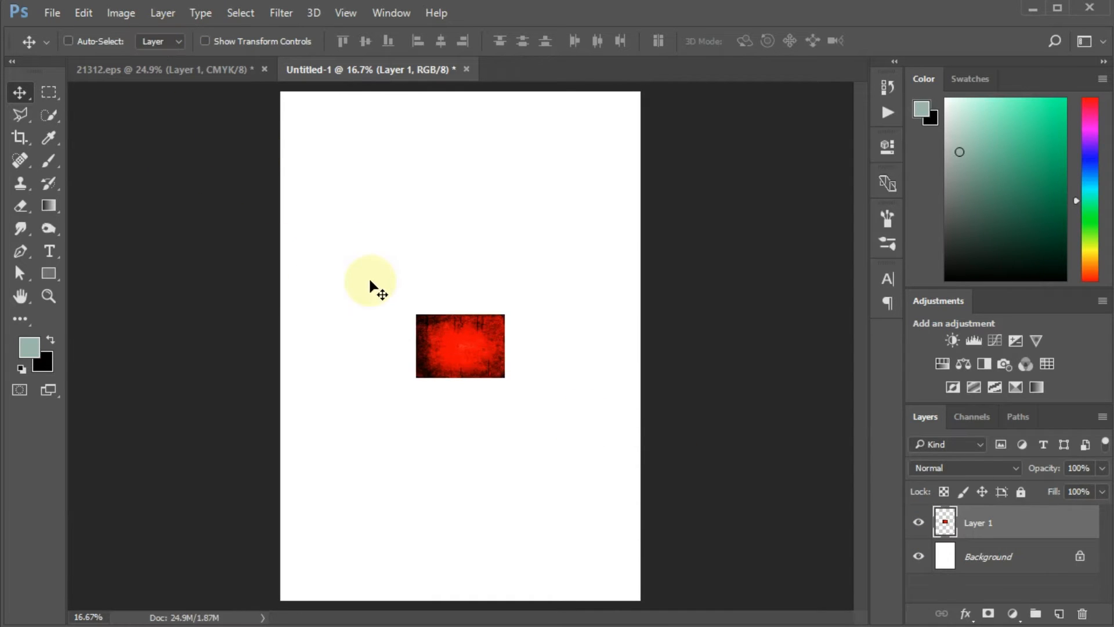
Step: Free-transform the texture, enlarging it to cover the whole canvas
key(ctrl+t)
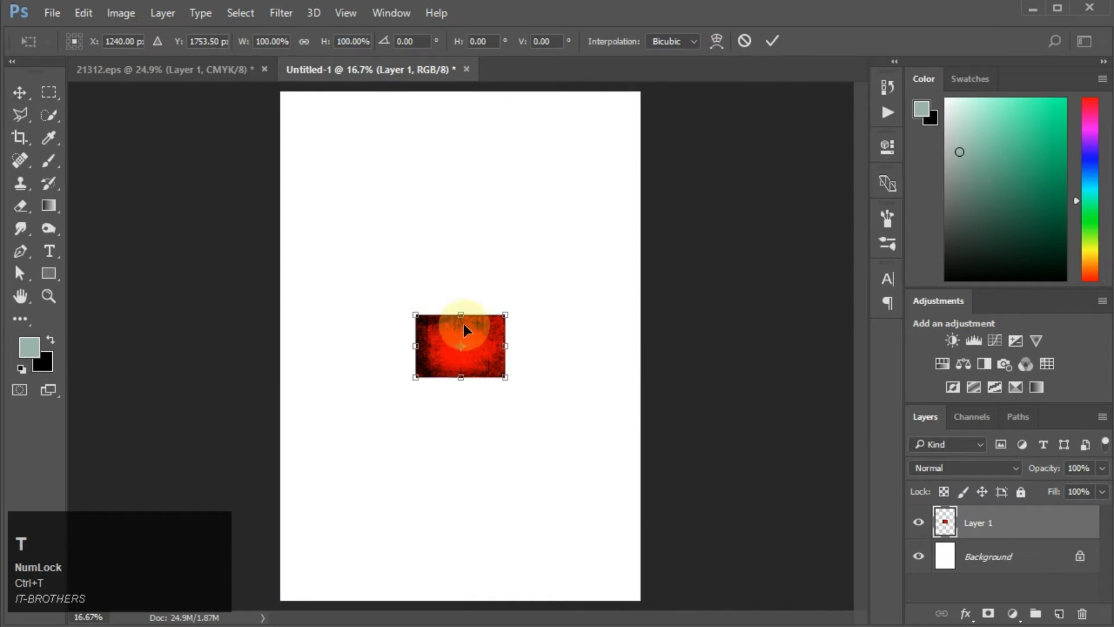
drag(514, 389, 380, 468)
drag(493, 391, 663, 584)
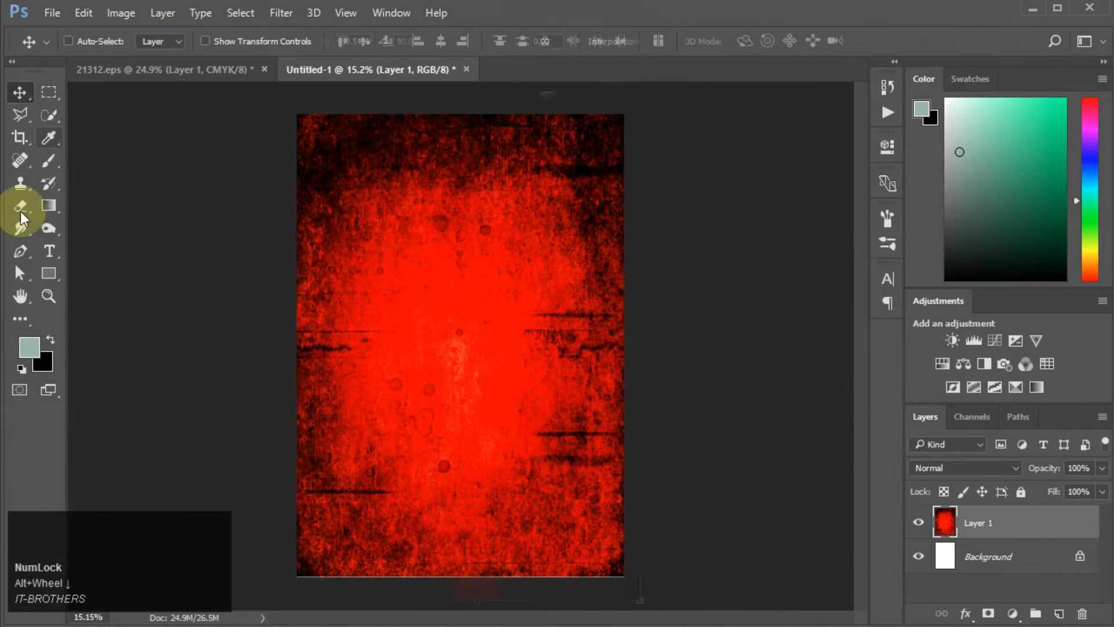
Step: Draw a black ellipse about 3022 × 1999 px across the top of the poster and move it up
click(58, 276)
right_click(58, 275)
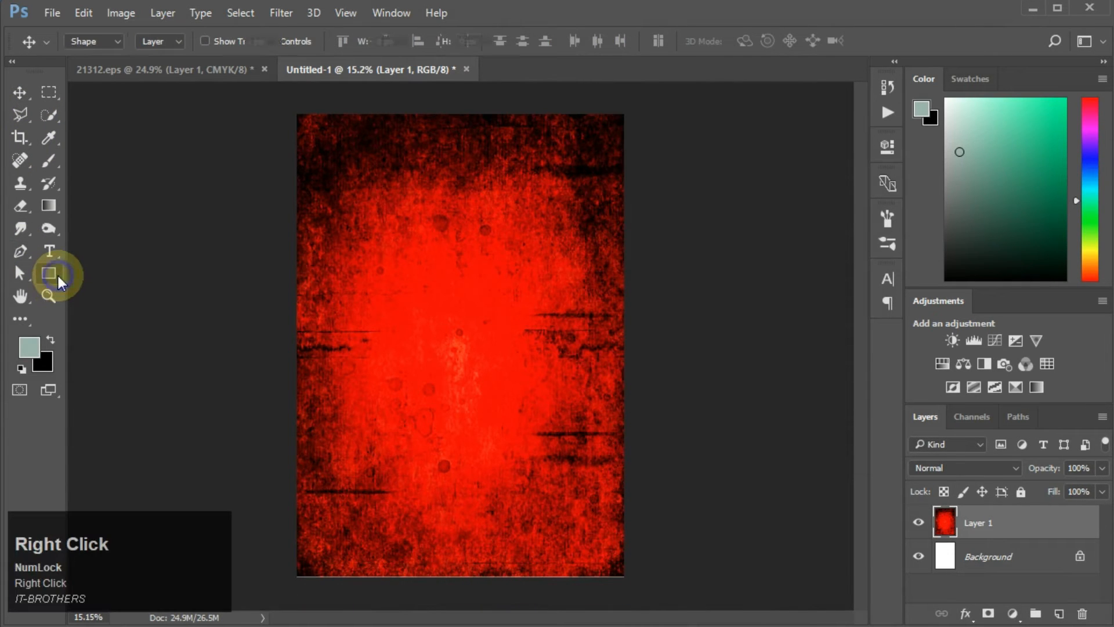
click(103, 306)
drag(261, 93, 656, 352)
scroll(602, 316, down, 1)
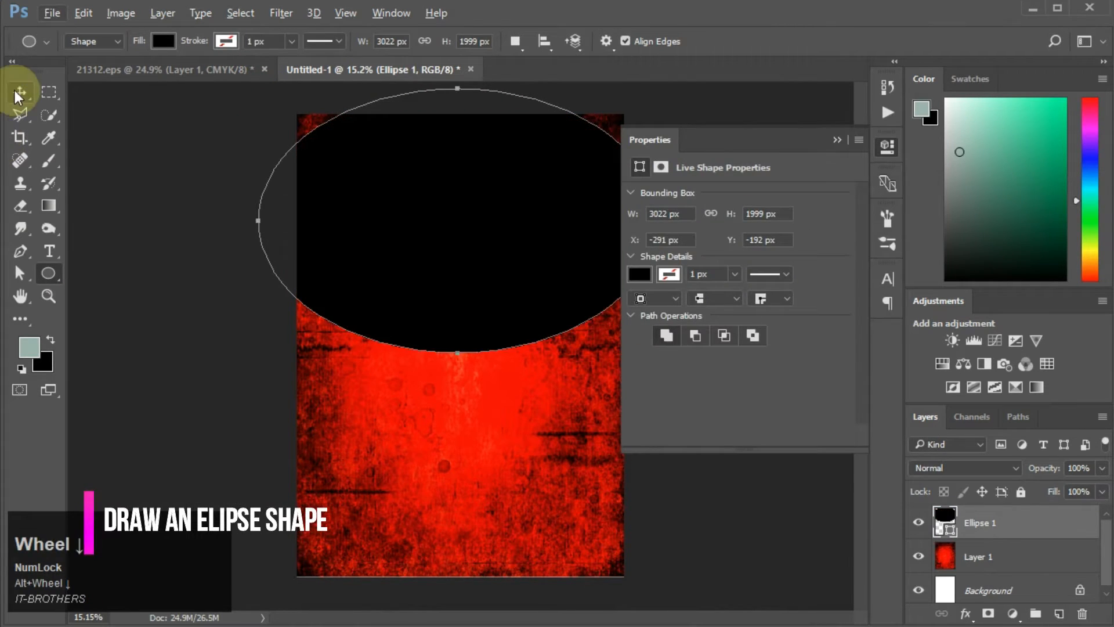
click(19, 94)
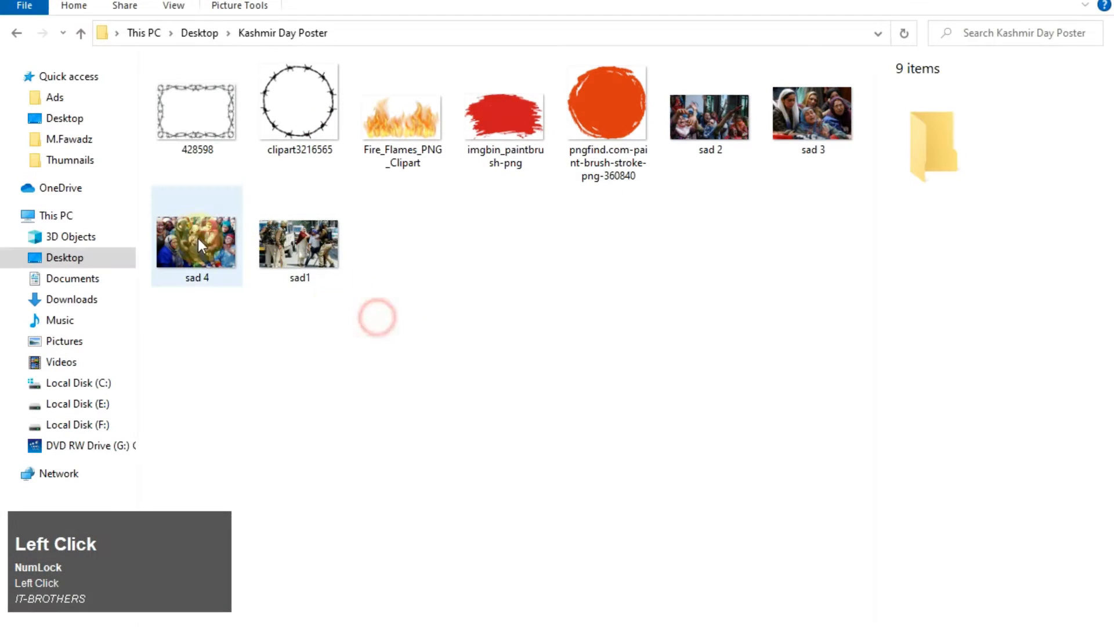
click(224, 247)
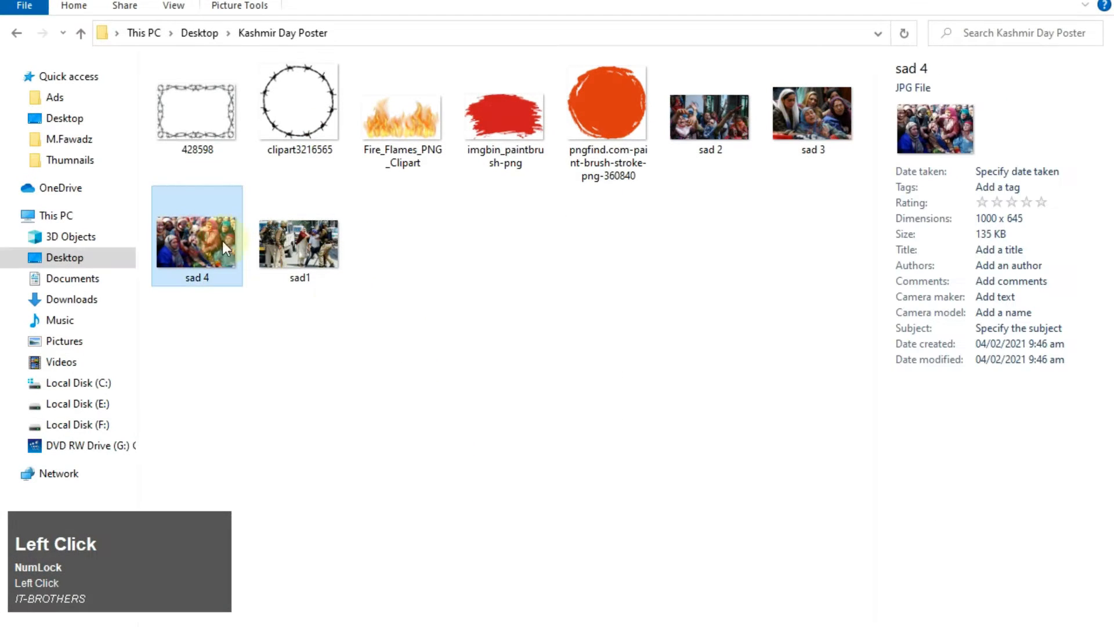
Step: Place the sad 3 photo from the Kashmir Day Poster folder into the document and commit it
drag(807, 123, 636, 626)
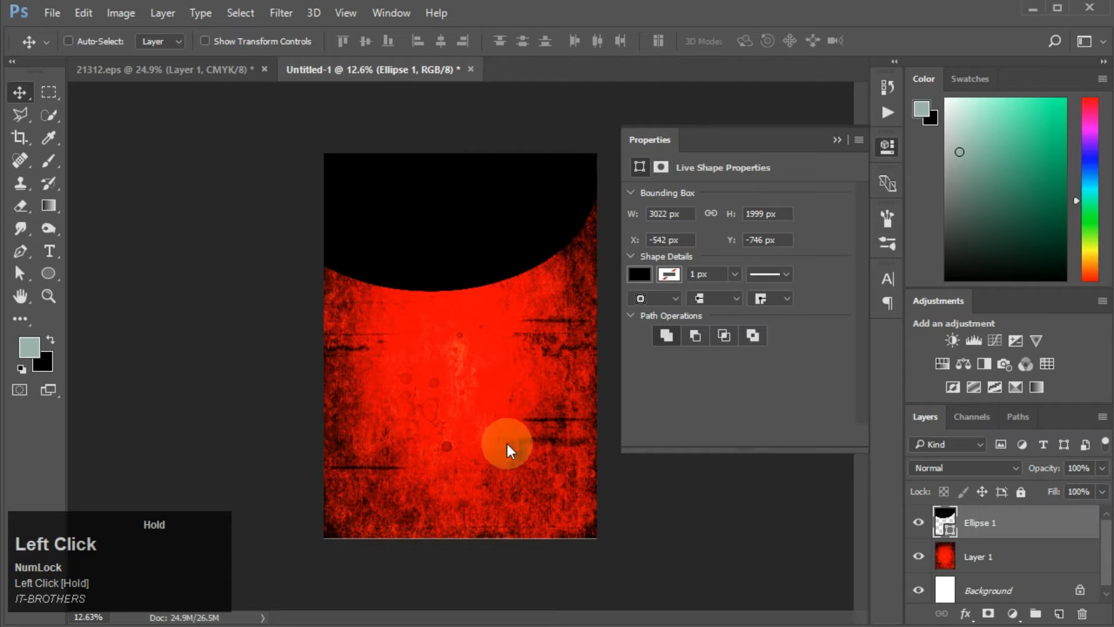
drag(444, 236, 460, 239)
click(837, 140)
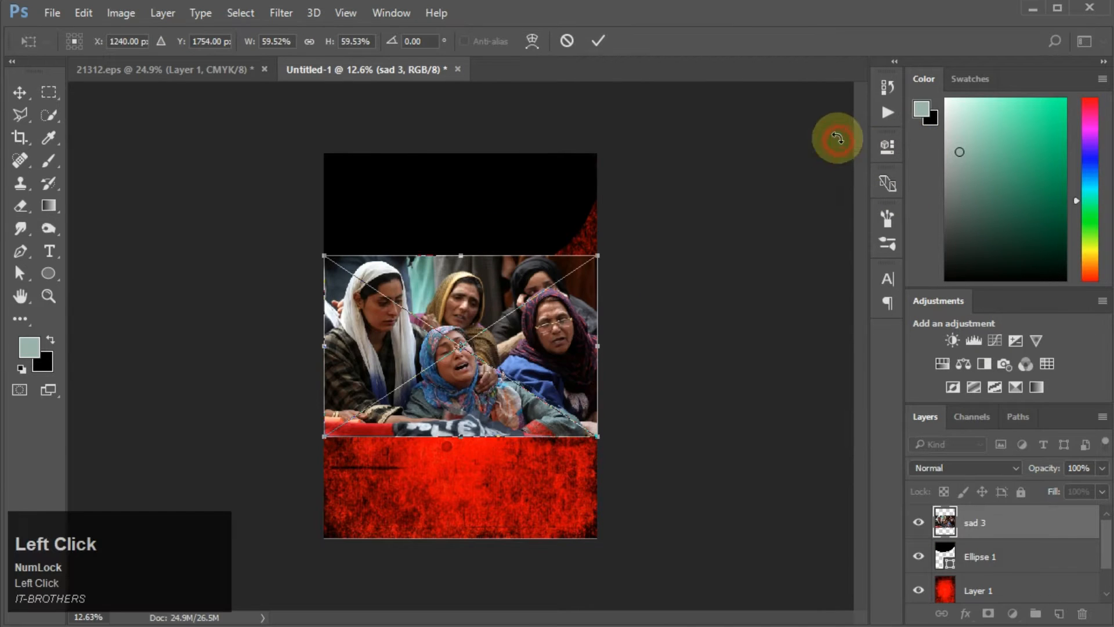
double_click(518, 406)
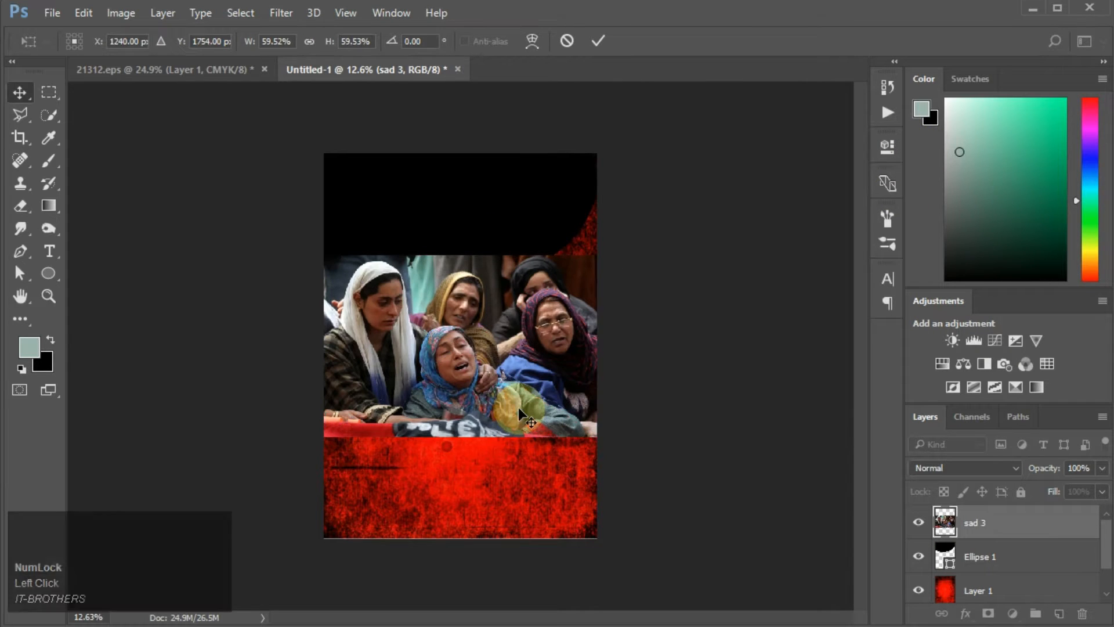
Step: Move the photo up and clip it to the ellipse layer below
drag(453, 368, 434, 224)
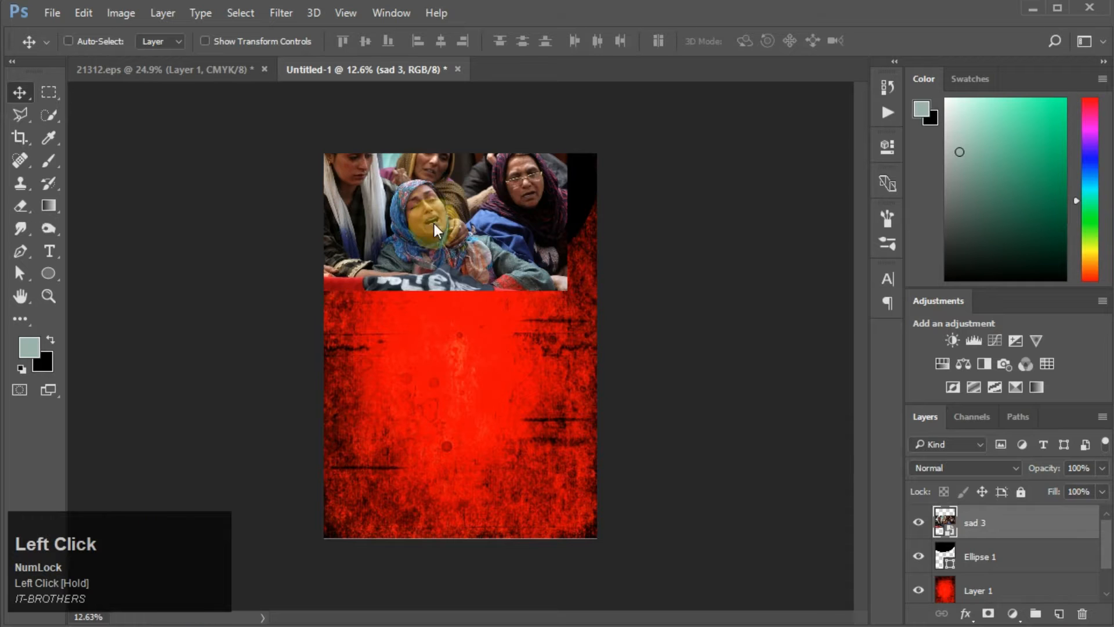
alt+click(969, 540)
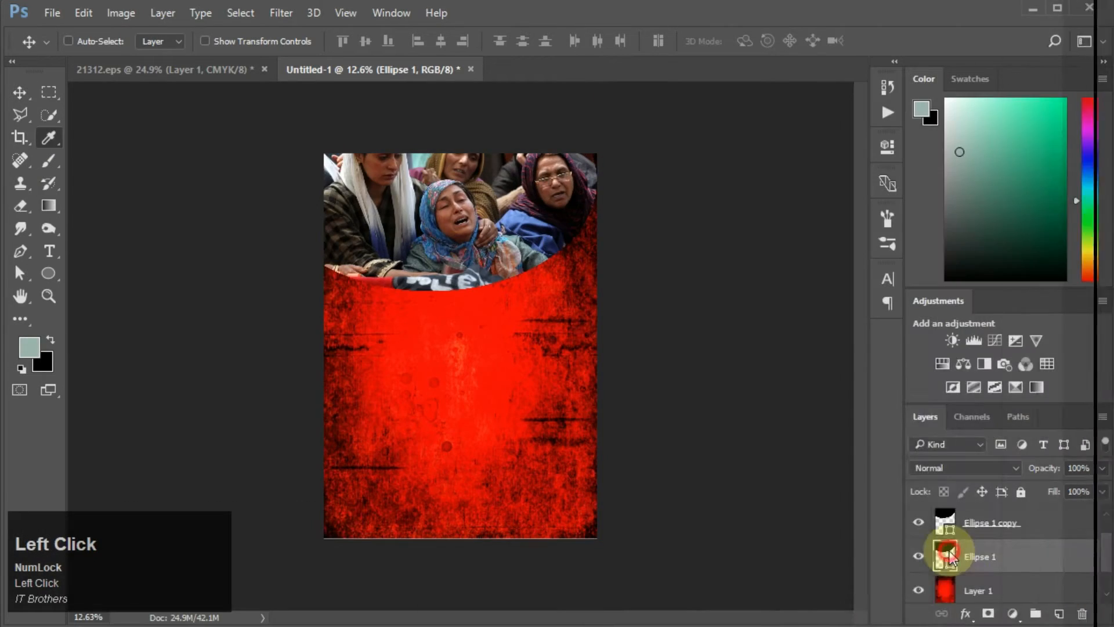
Step: Set the lower ellipse's fill to yellow (R 255) and nudge it down slightly beneath the copy
double_click(945, 554)
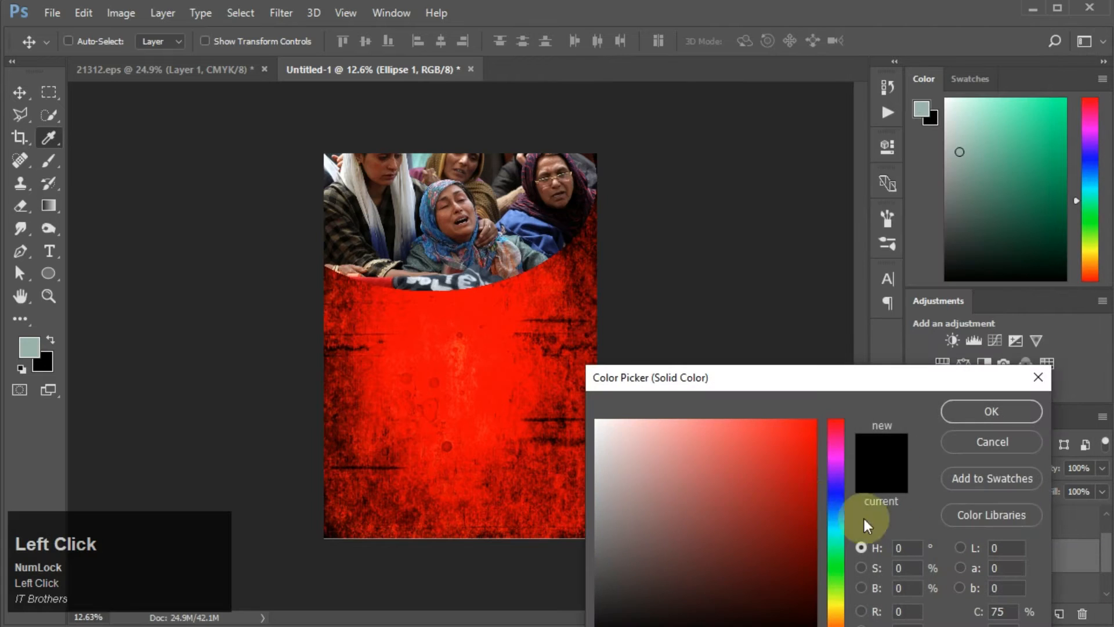
drag(834, 577, 838, 606)
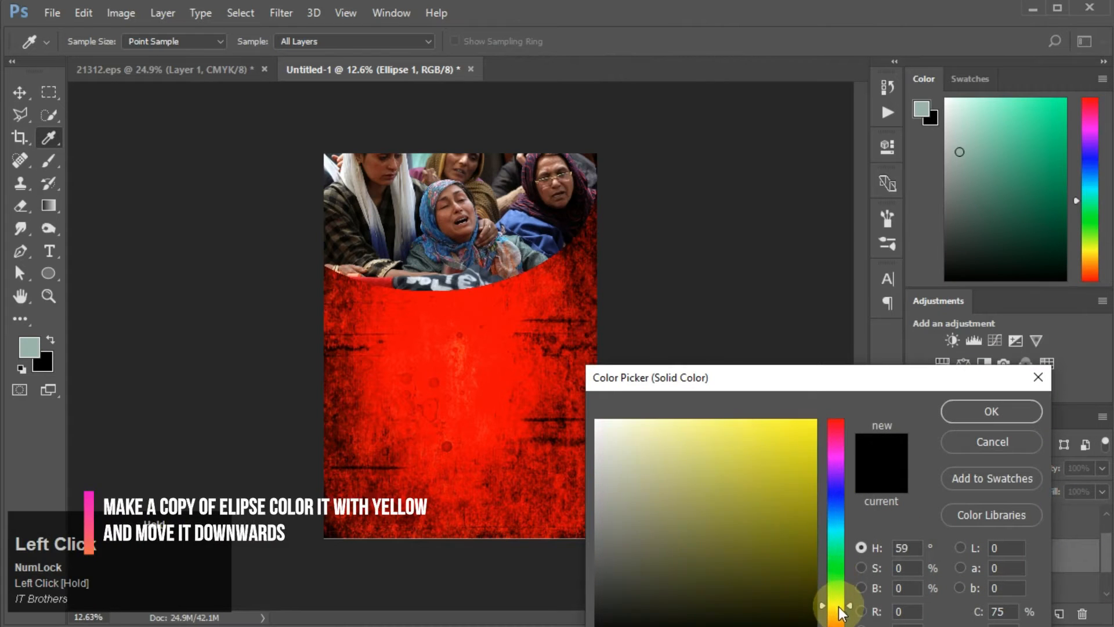
click(795, 499)
drag(795, 499, 814, 420)
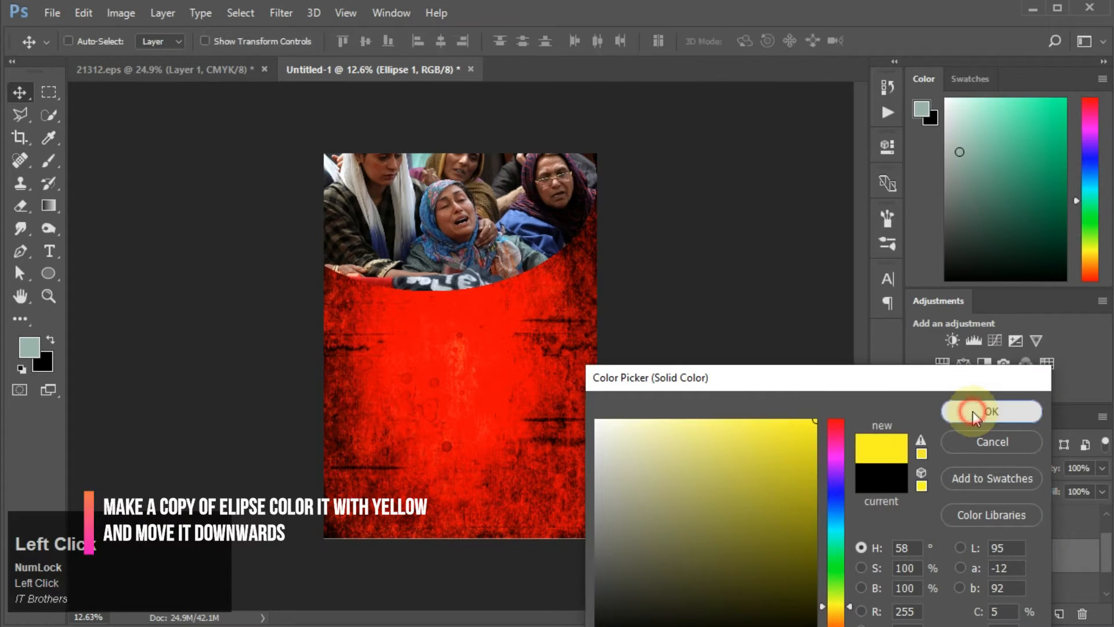
click(972, 412)
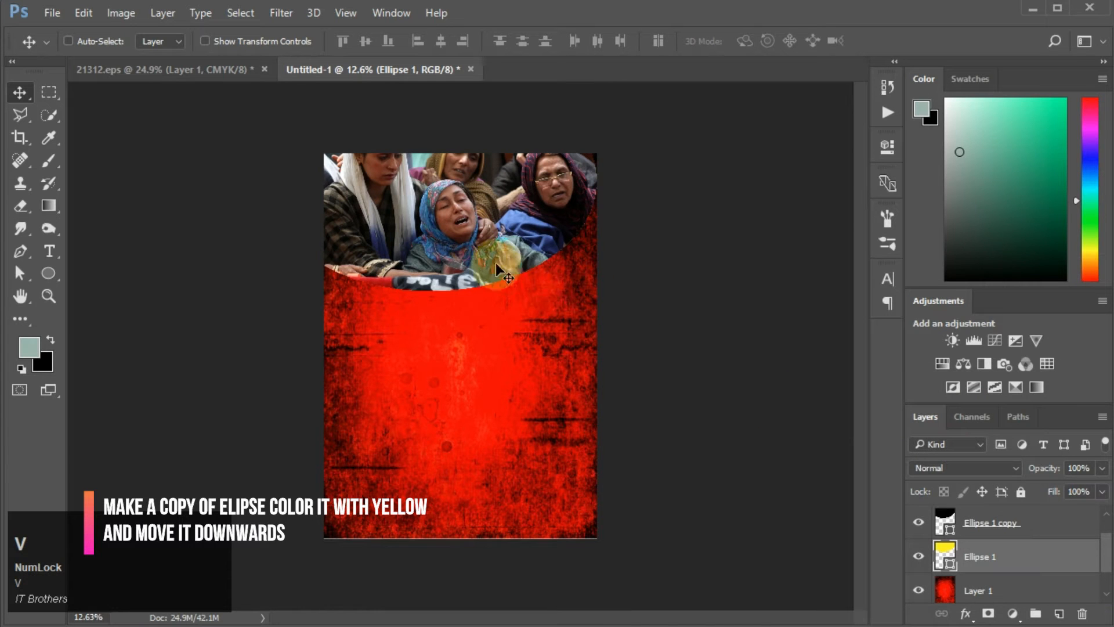
drag(481, 256, 488, 280)
Step: Switch to InPage and export the calligraphy page as an EPS file named 2423423 on the Desktop
click(214, 71)
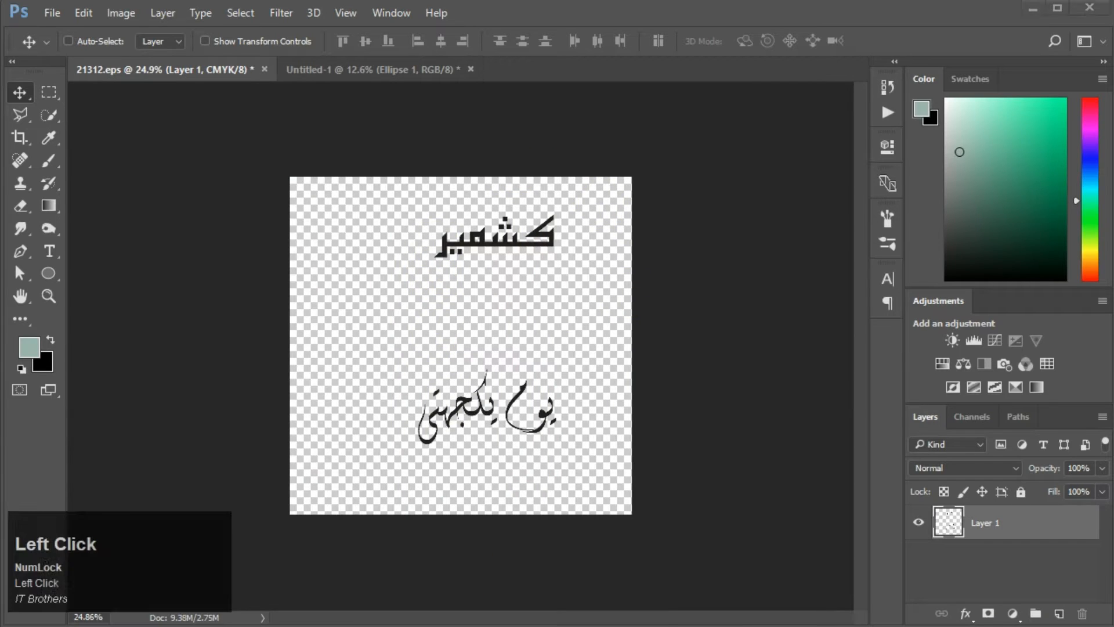
click(593, 626)
click(1089, 5)
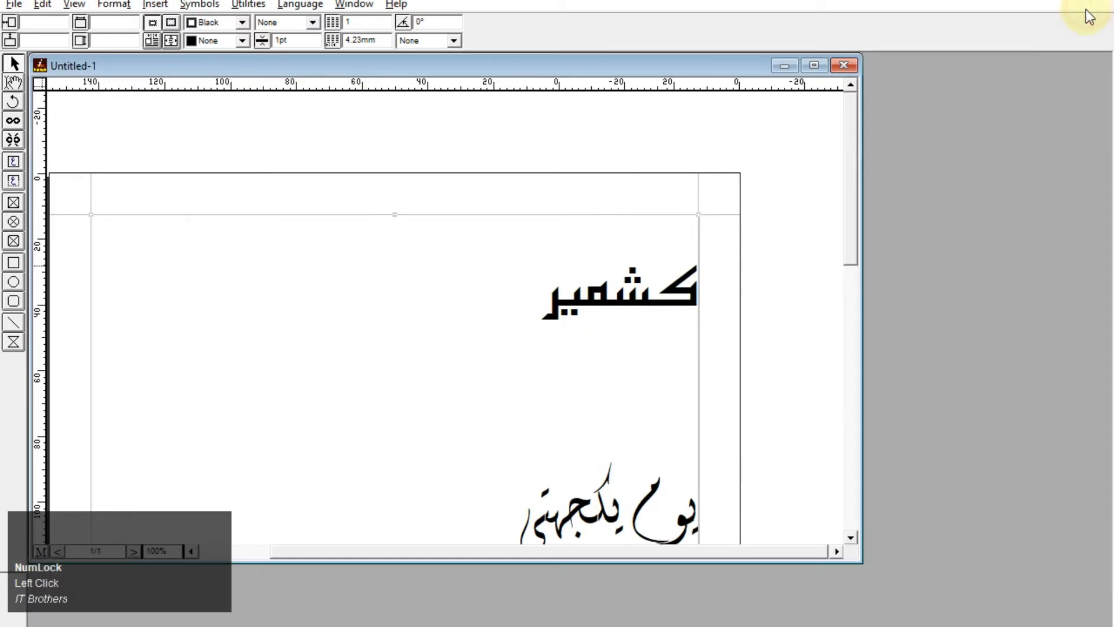
drag(603, 67, 705, 72)
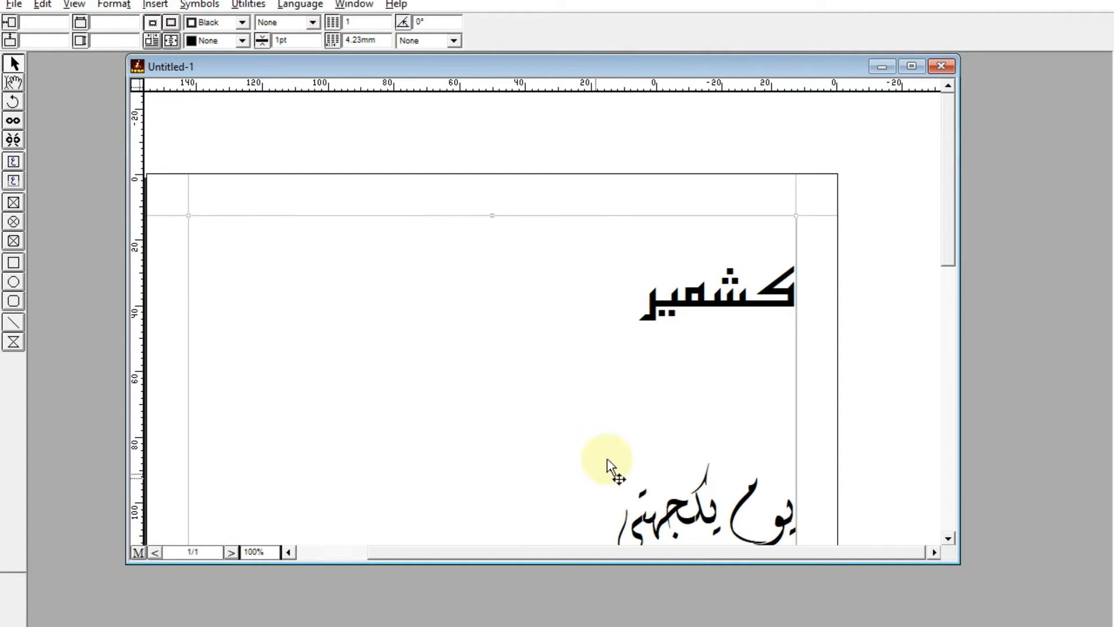
click(14, 7)
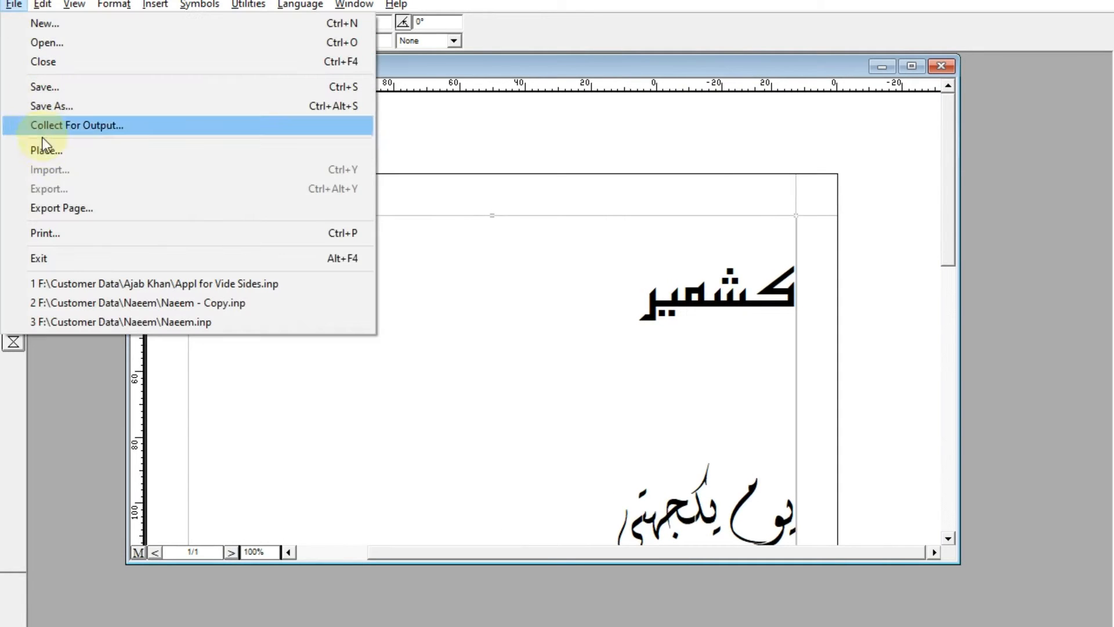
click(40, 209)
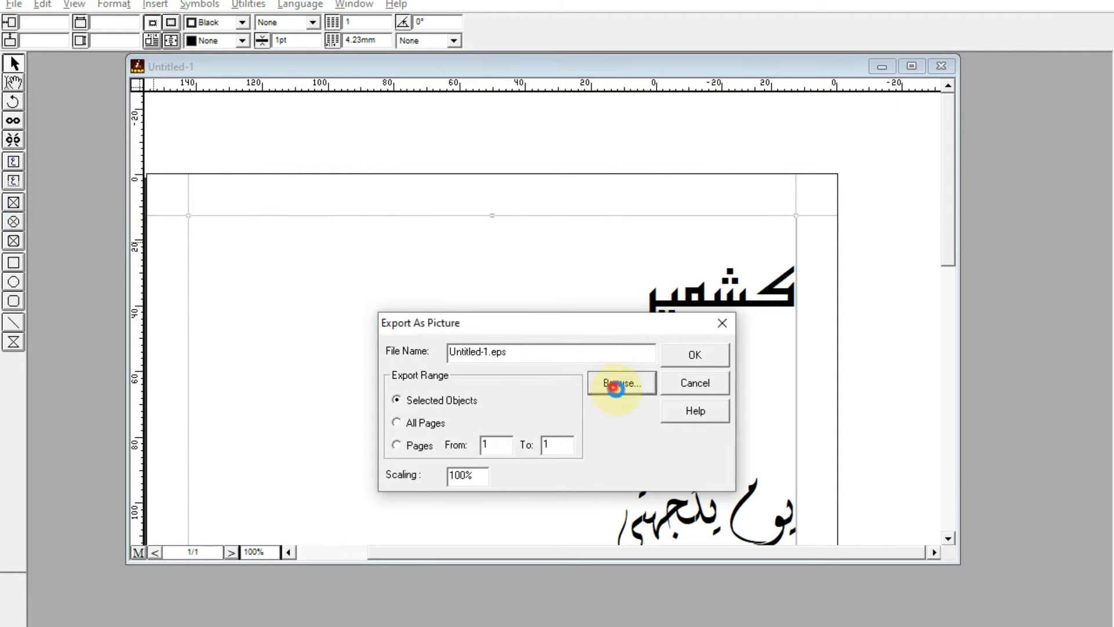
click(616, 388)
click(510, 501)
click(511, 528)
click(484, 475)
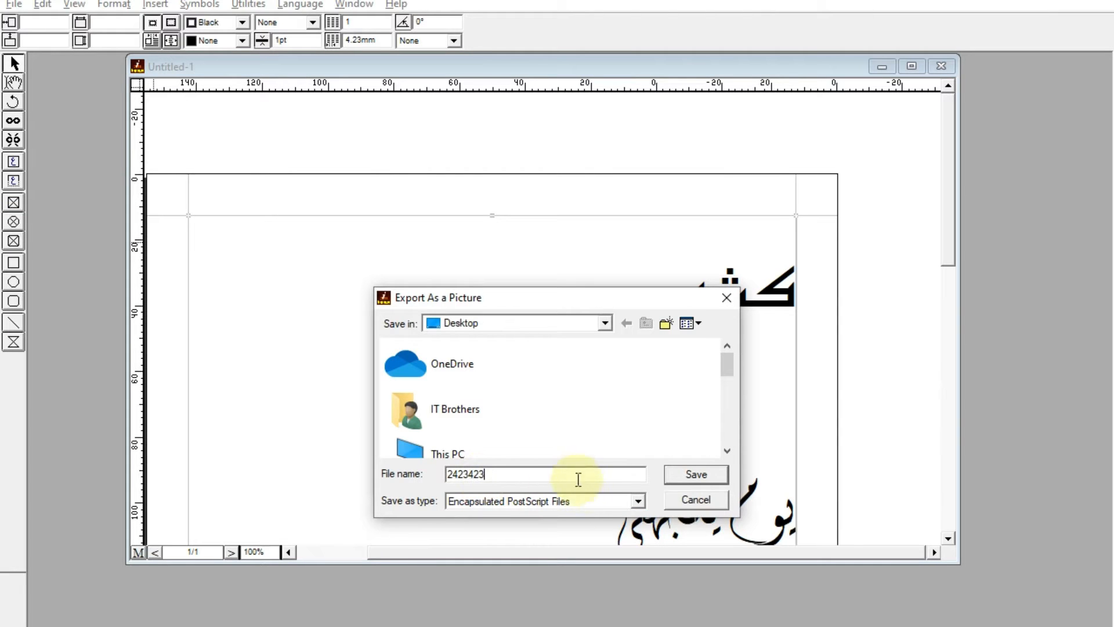
click(698, 476)
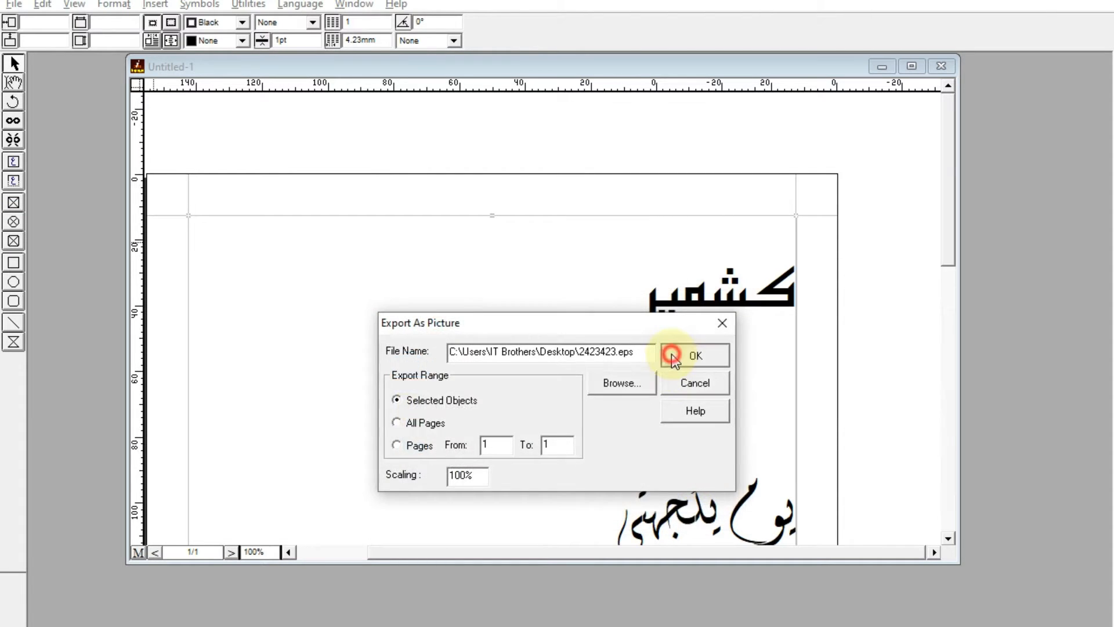
click(672, 356)
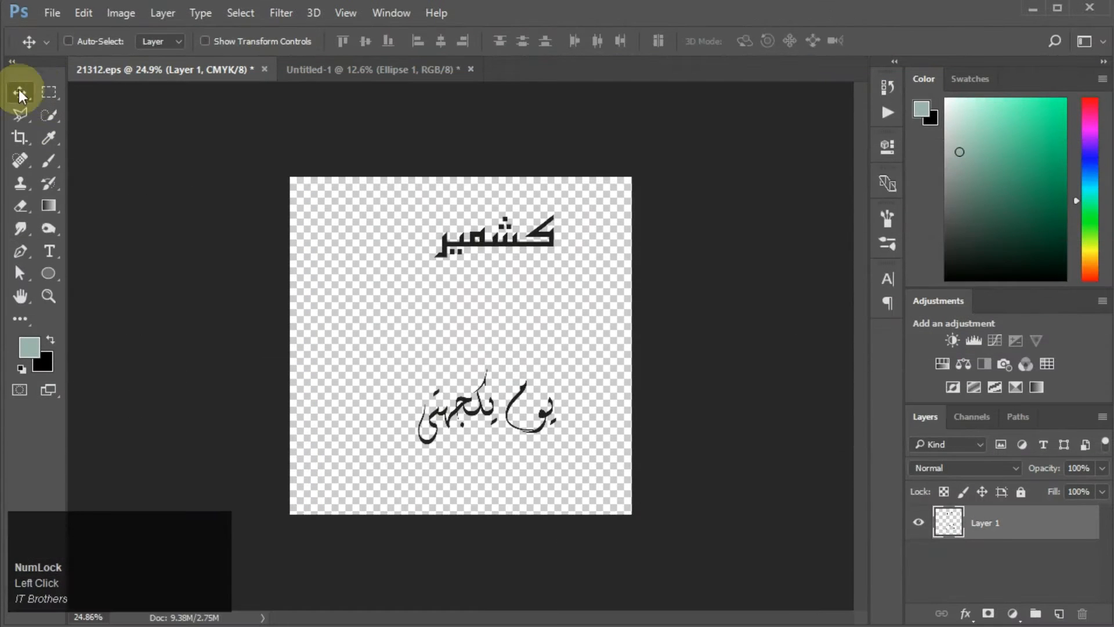
Step: Select and copy the top word کشمیر in 21312.eps, then paste it into the poster
click(47, 91)
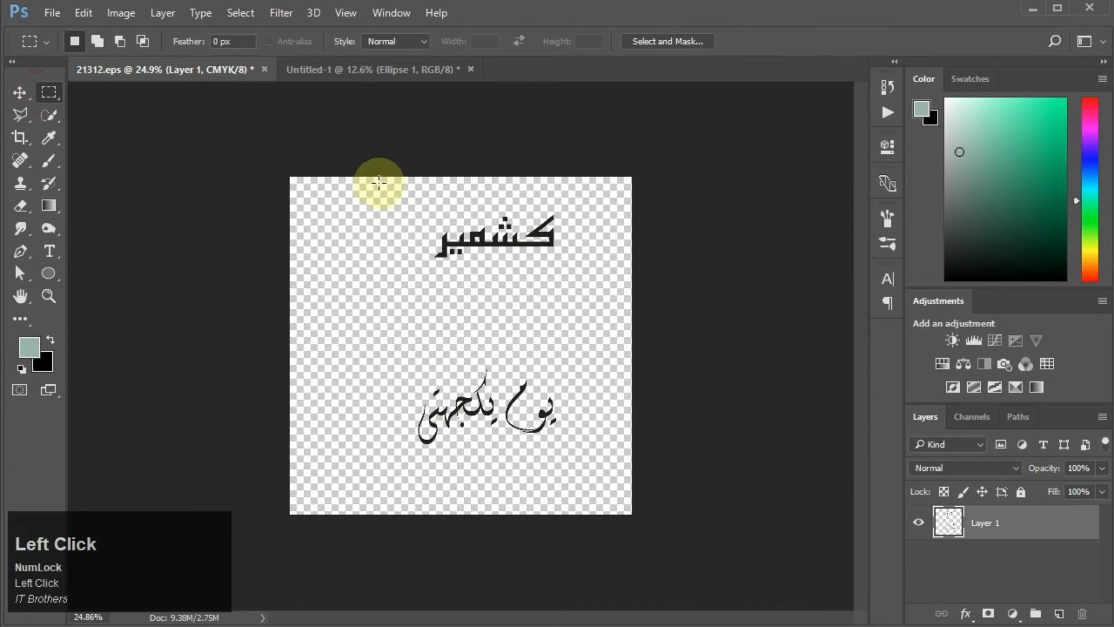
drag(390, 194, 587, 294)
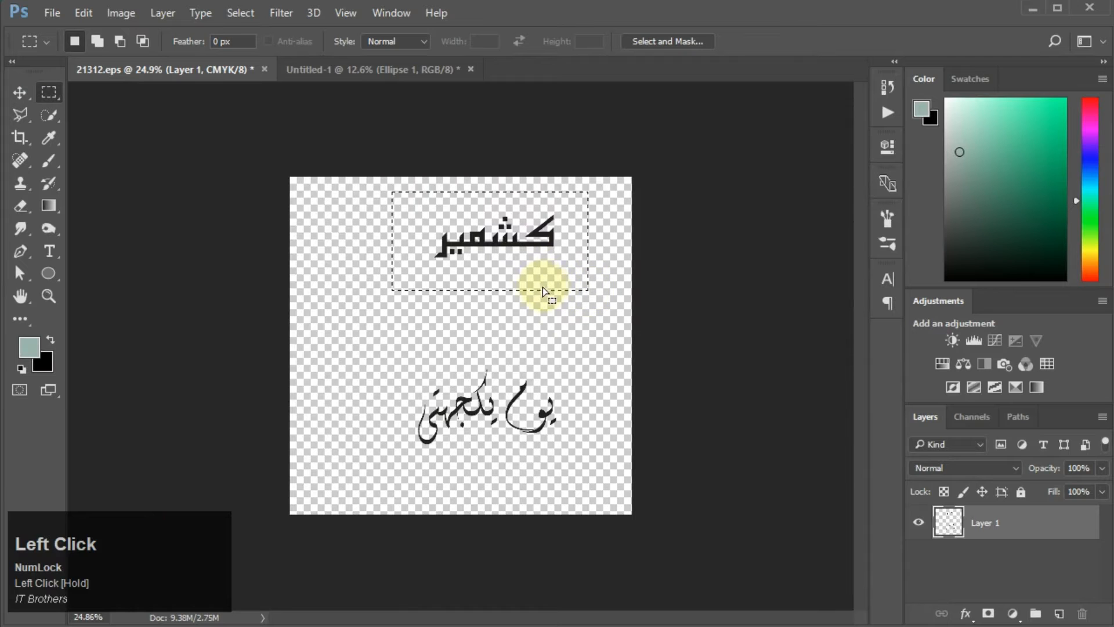
drag(81, 11, 96, 131)
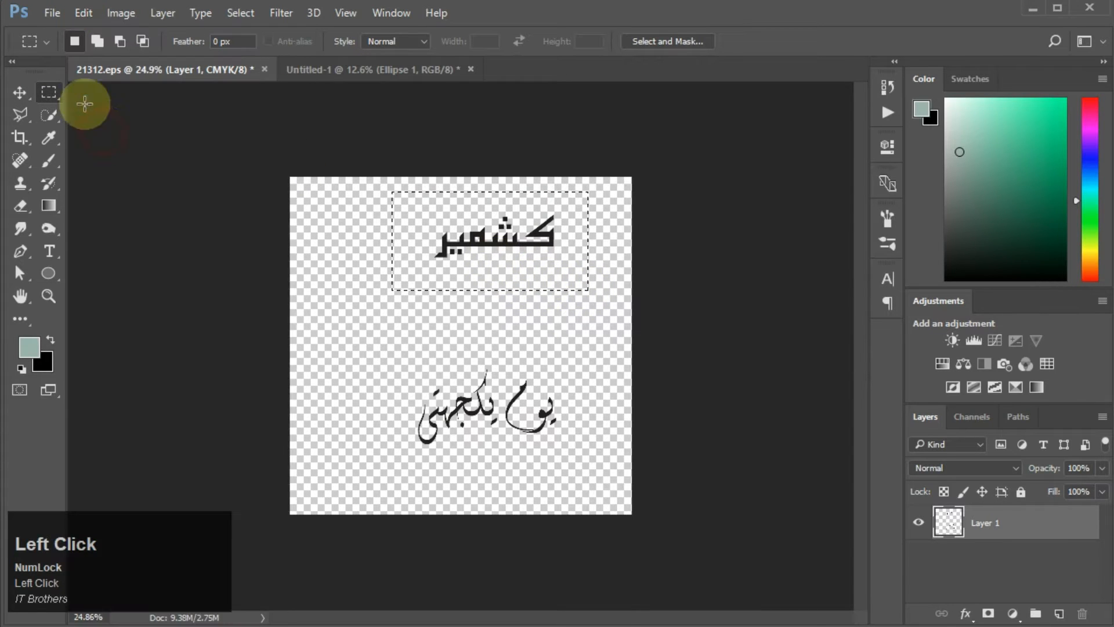
click(424, 70)
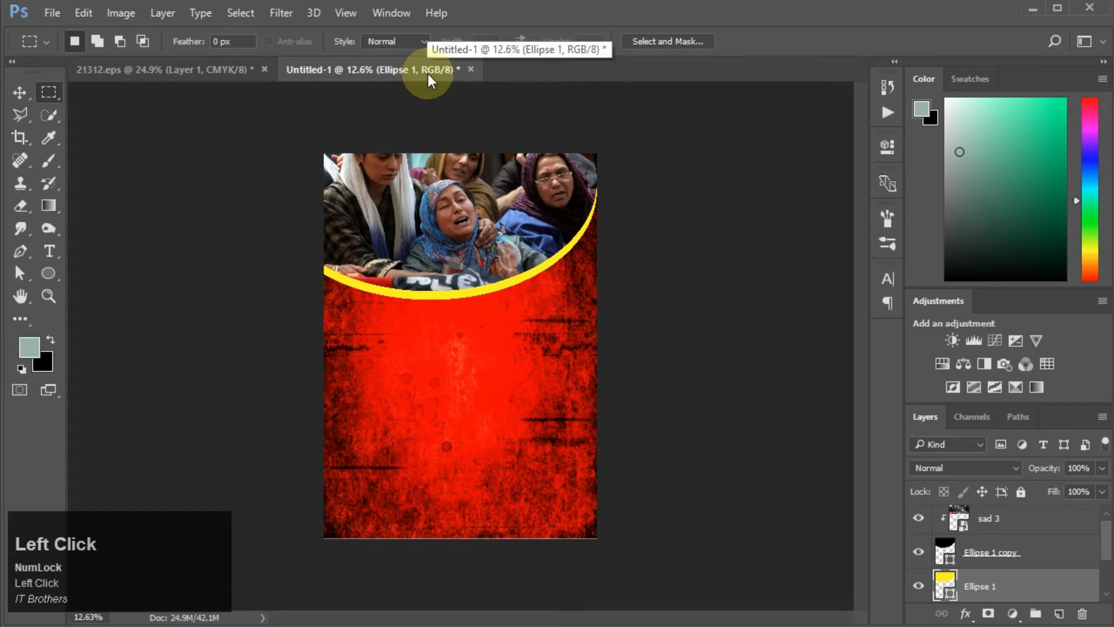
click(84, 12)
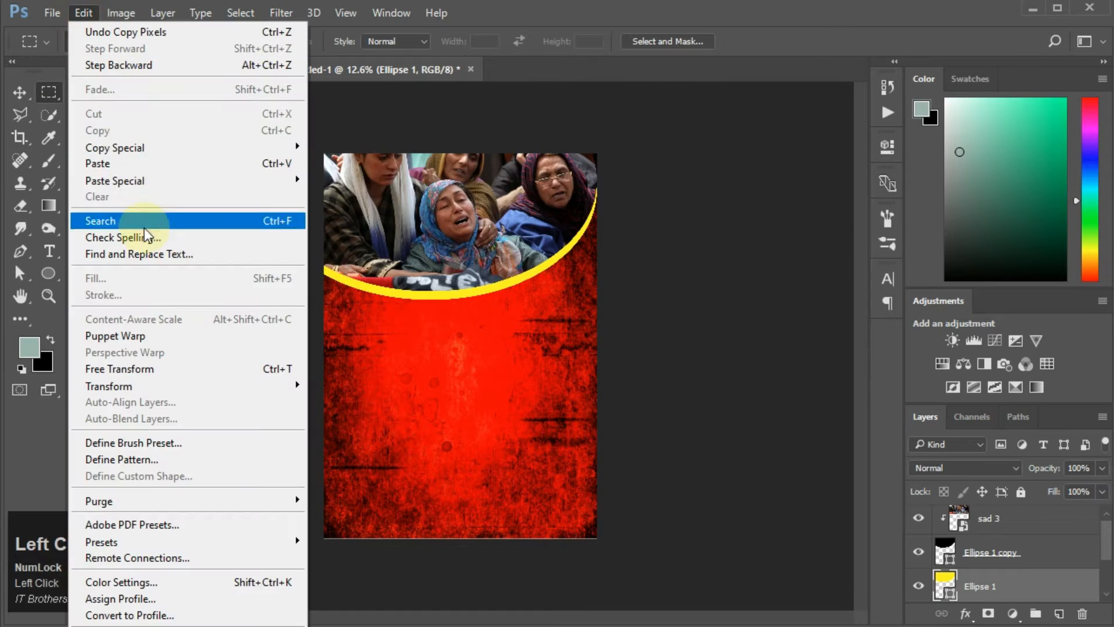
click(121, 165)
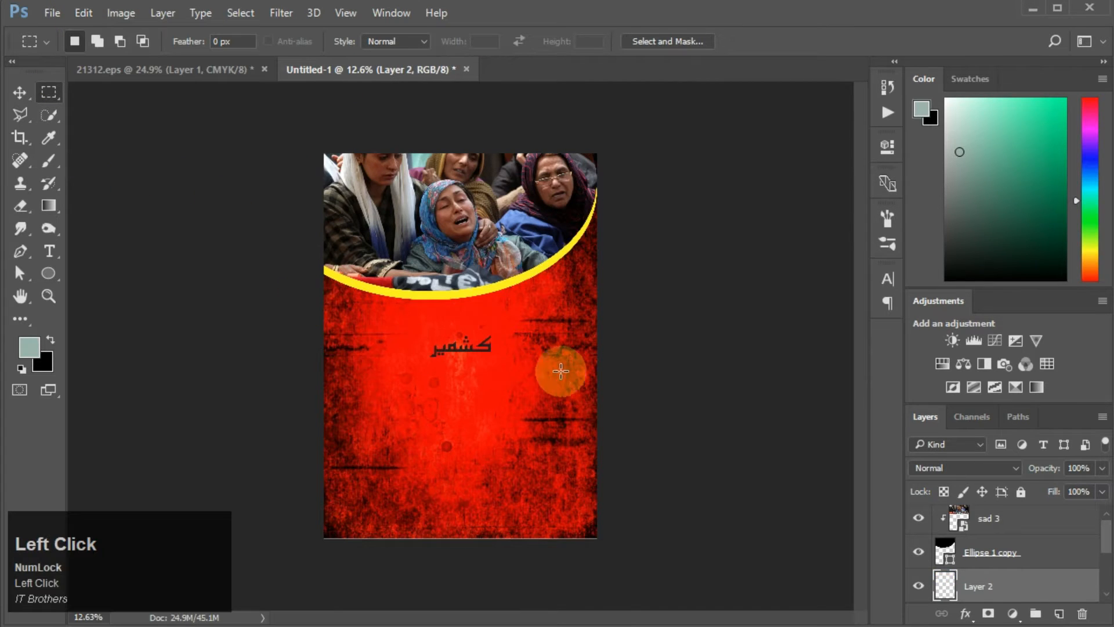
Step: Scale the word to about 297% and rotate it about -12.5° to sit along the yellow curve
key(ctrl+t)
drag(492, 336, 557, 271)
drag(485, 335, 434, 309)
drag(539, 341, 572, 317)
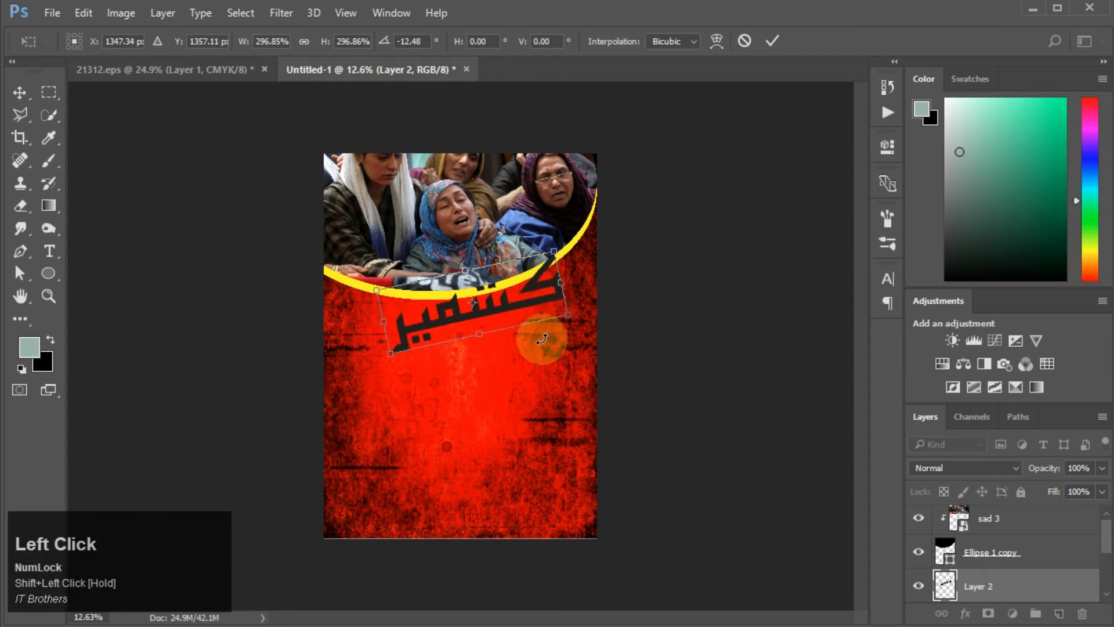
drag(507, 301, 513, 309)
key(Return)
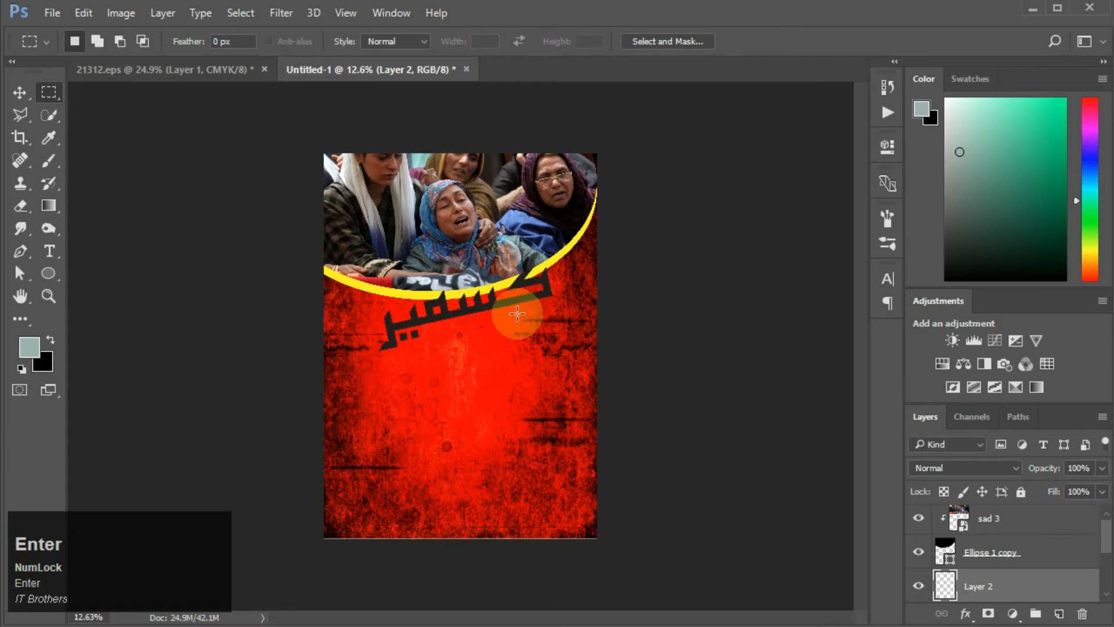
Step: Apply a red Color Overlay (R 255) to the کشمیر word layer
click(965, 613)
click(956, 515)
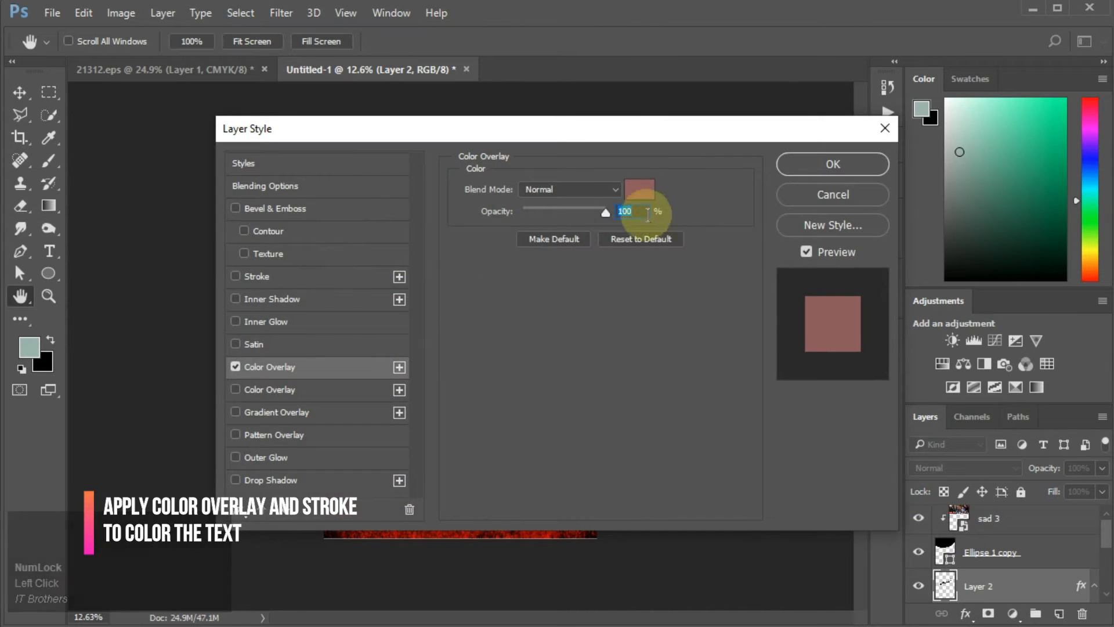
click(639, 190)
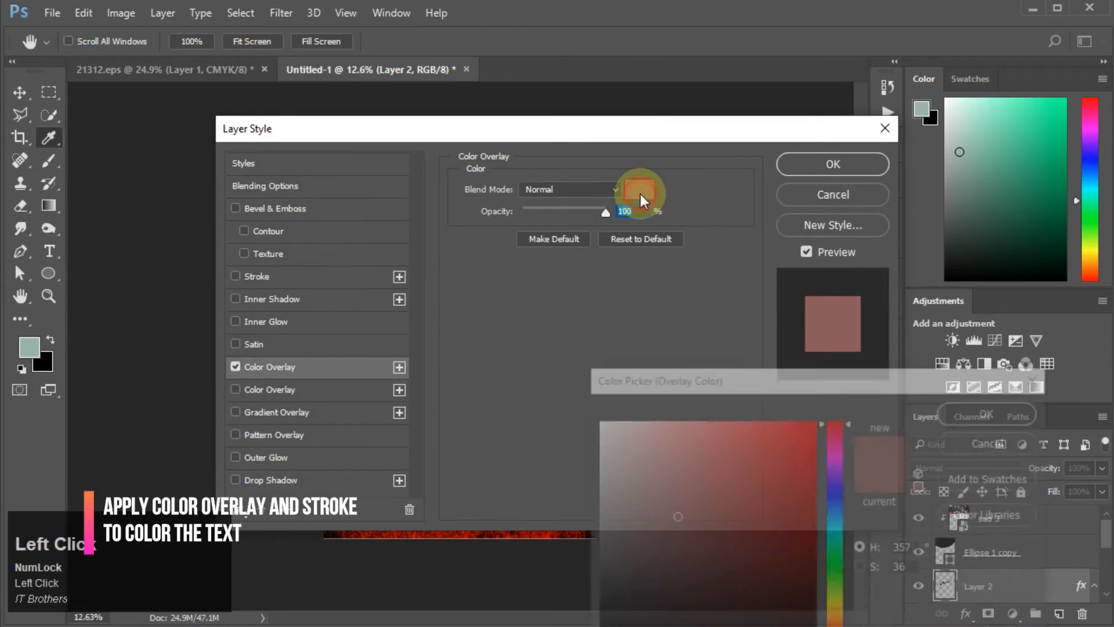
drag(704, 432, 876, 371)
click(962, 401)
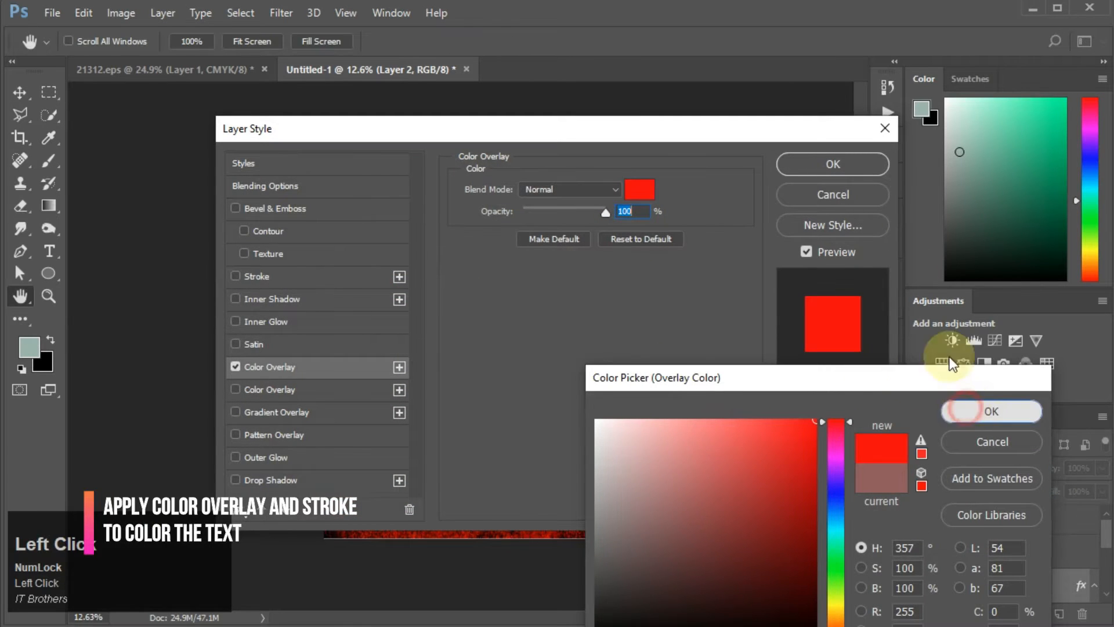
click(830, 165)
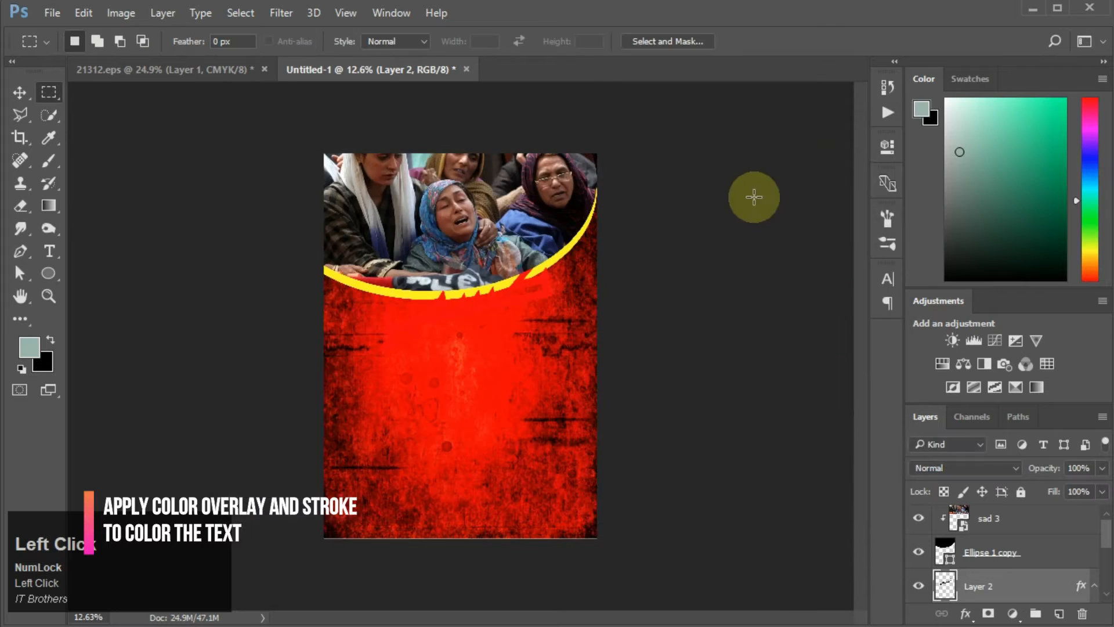
Step: Add a yellow outside Stroke of 10 px to the کشمیر word
click(965, 613)
click(979, 525)
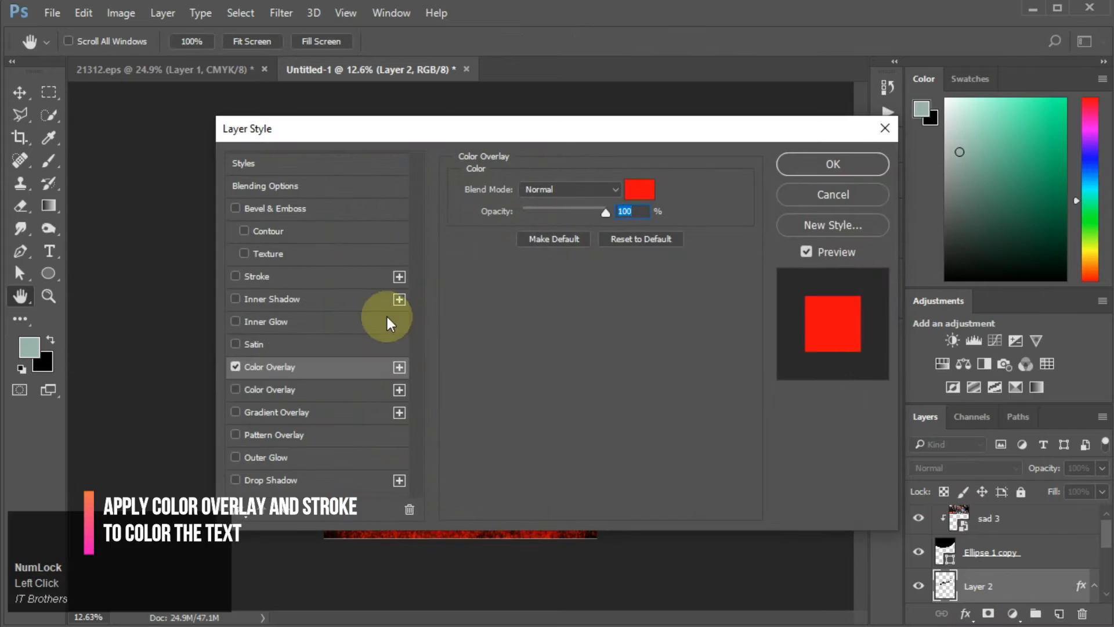
click(235, 277)
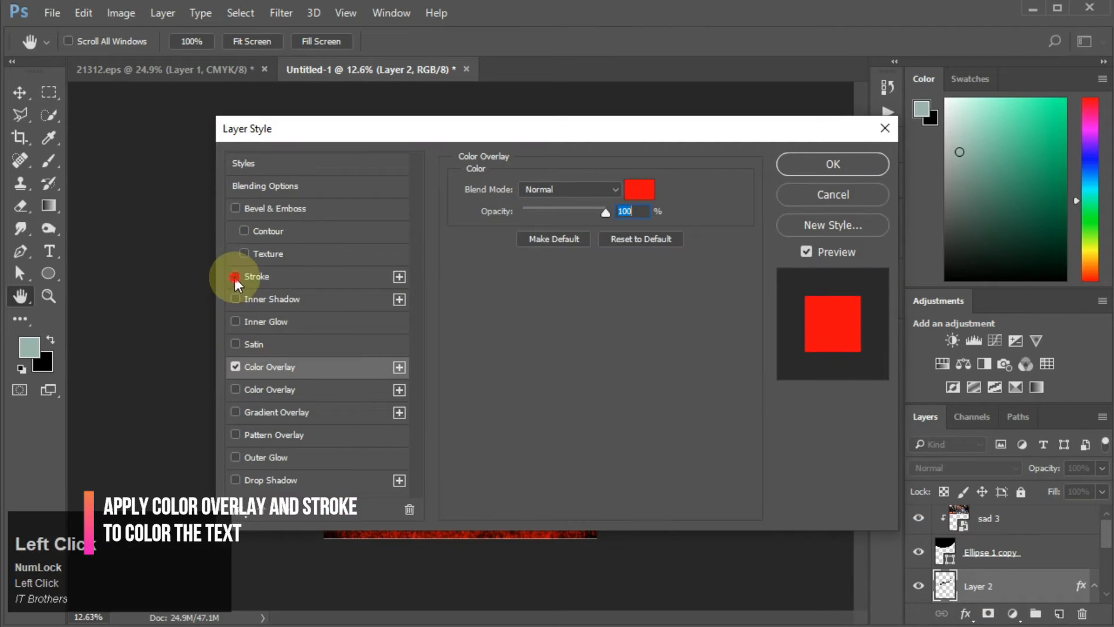
click(505, 326)
mouse_move(786, 455)
mouse_down()
mouse_move(875, 604)
mouse_move(840, 604)
mouse_up()
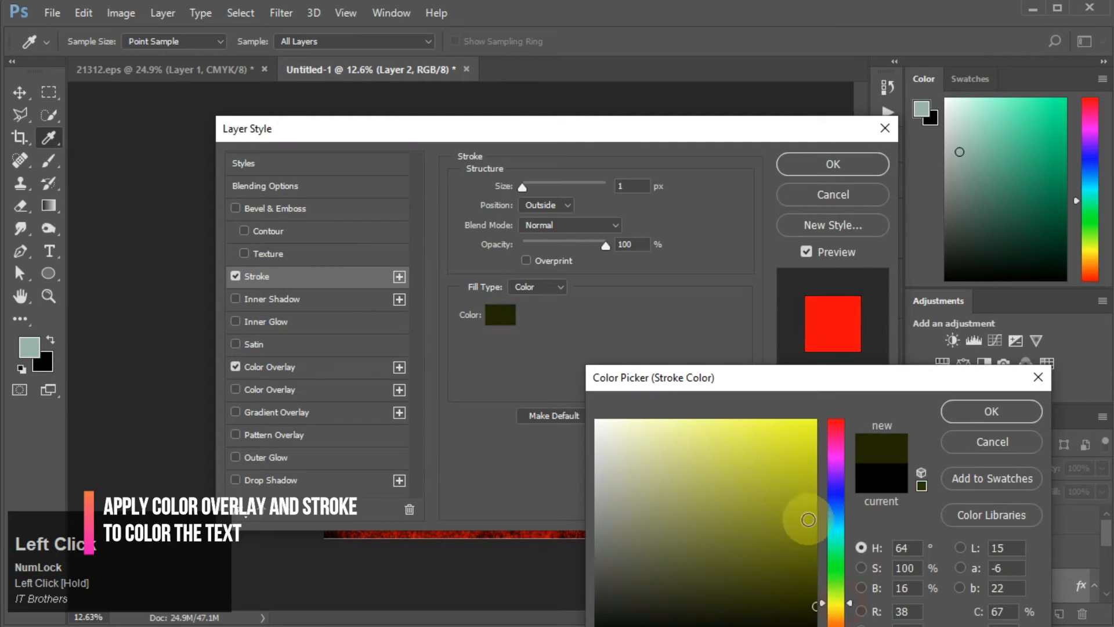
drag(807, 499, 828, 377)
click(985, 413)
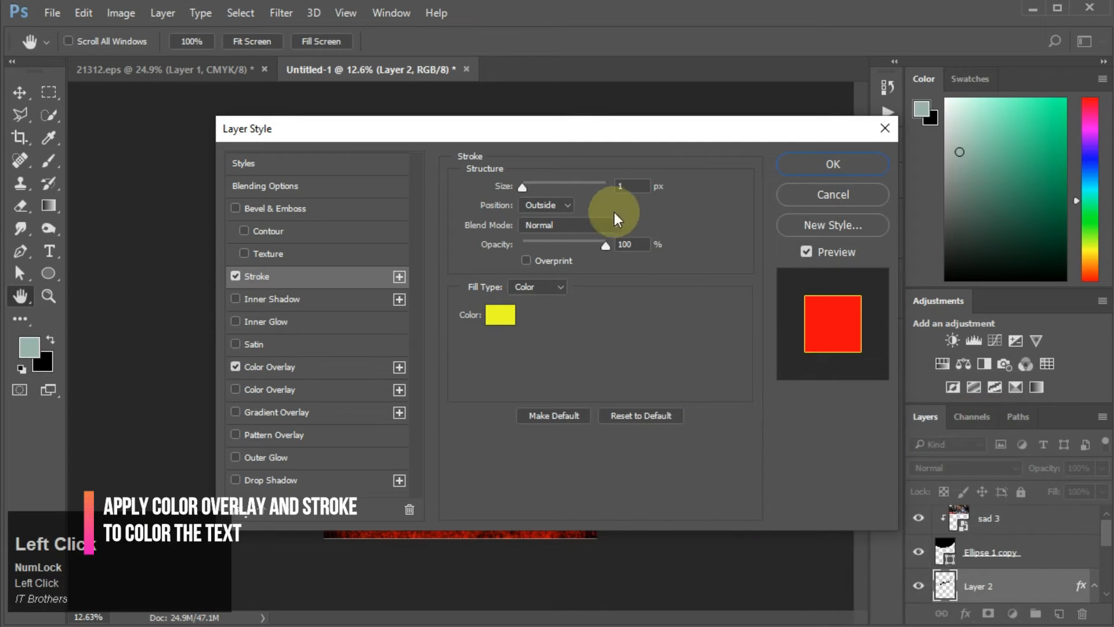
drag(632, 190, 556, 190)
text(6)
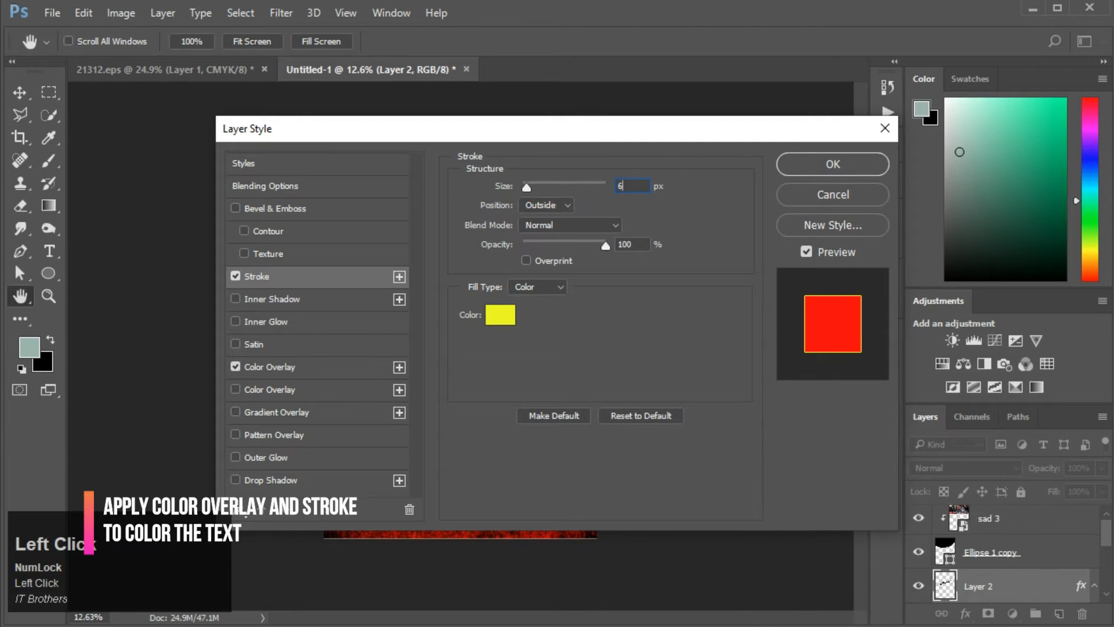
drag(630, 182, 595, 180)
text(10)
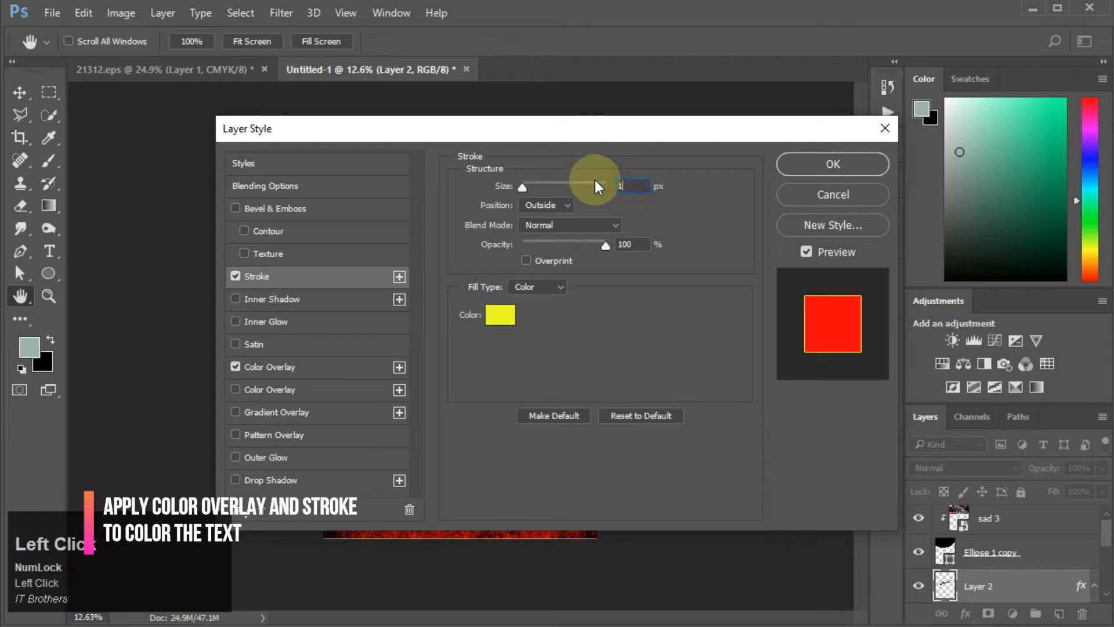
click(800, 165)
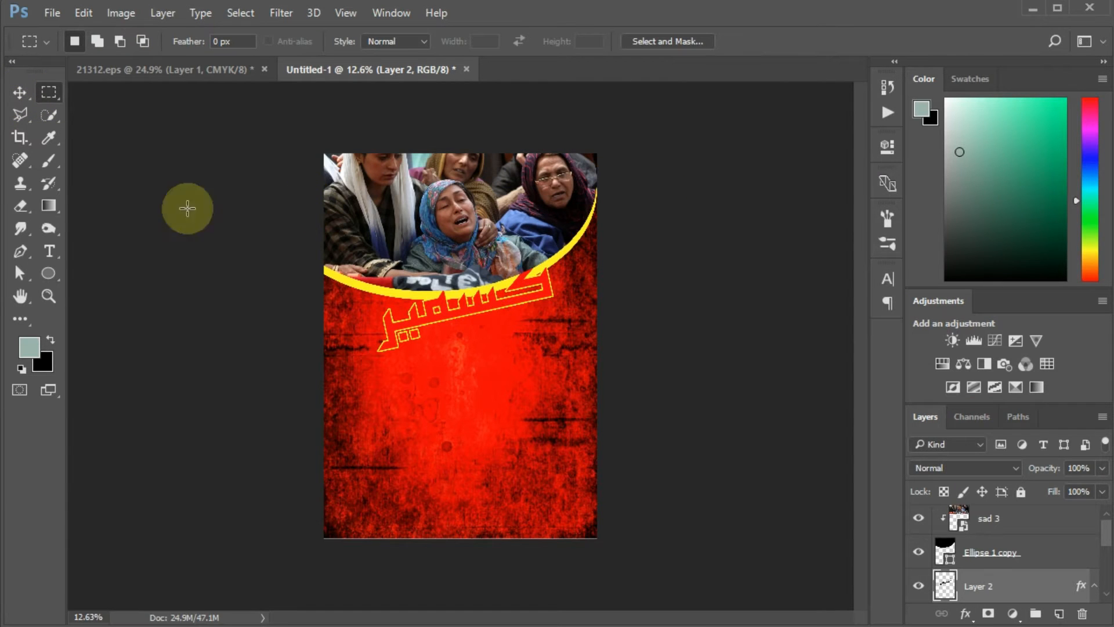
Step: Shift the word slightly right and move its layer above the photo so it overlaps the curve
click(19, 93)
drag(477, 308, 524, 302)
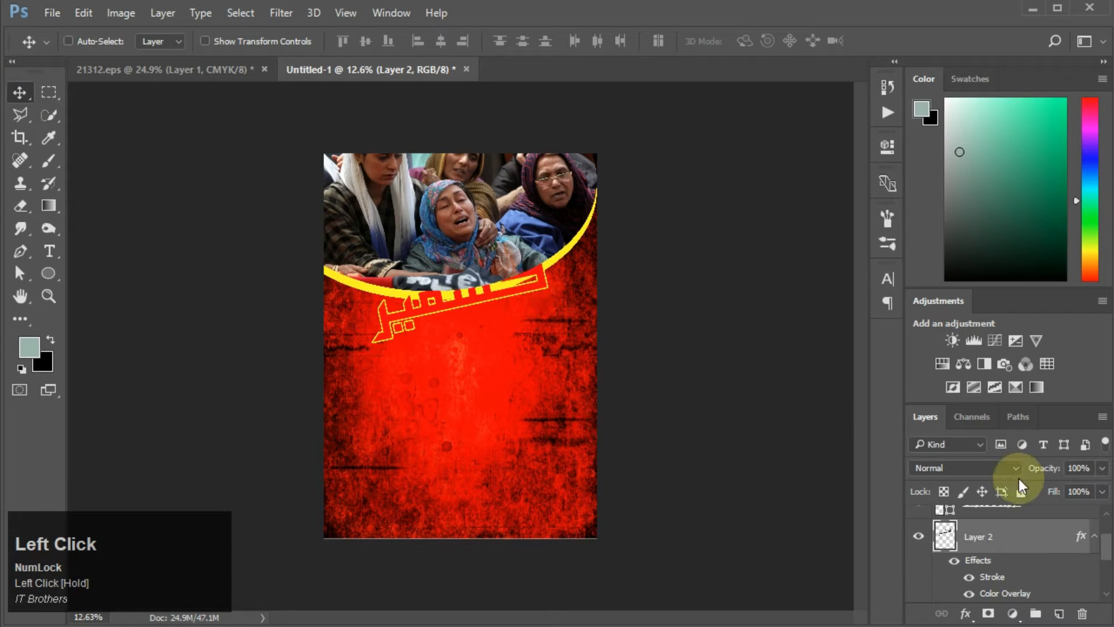
scroll(1077, 557, up, 2)
drag(1039, 580, 1028, 517)
Step: Select and copy the lower phrase یوم یکجہتی in 21312.eps
key(ctrl+Tab)
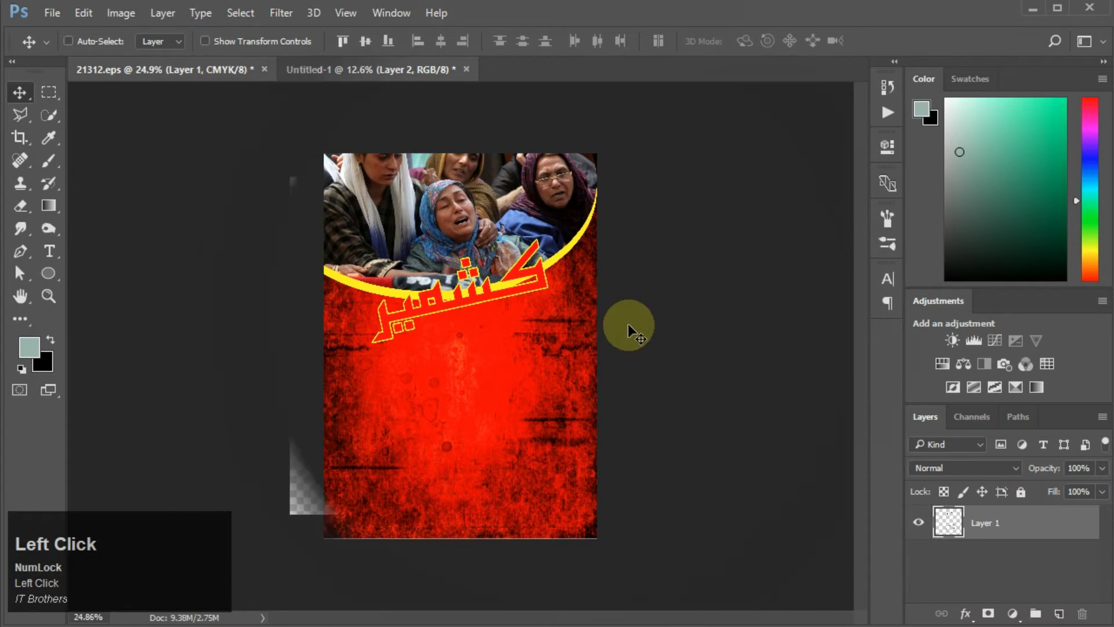
key(m)
drag(366, 341, 584, 481)
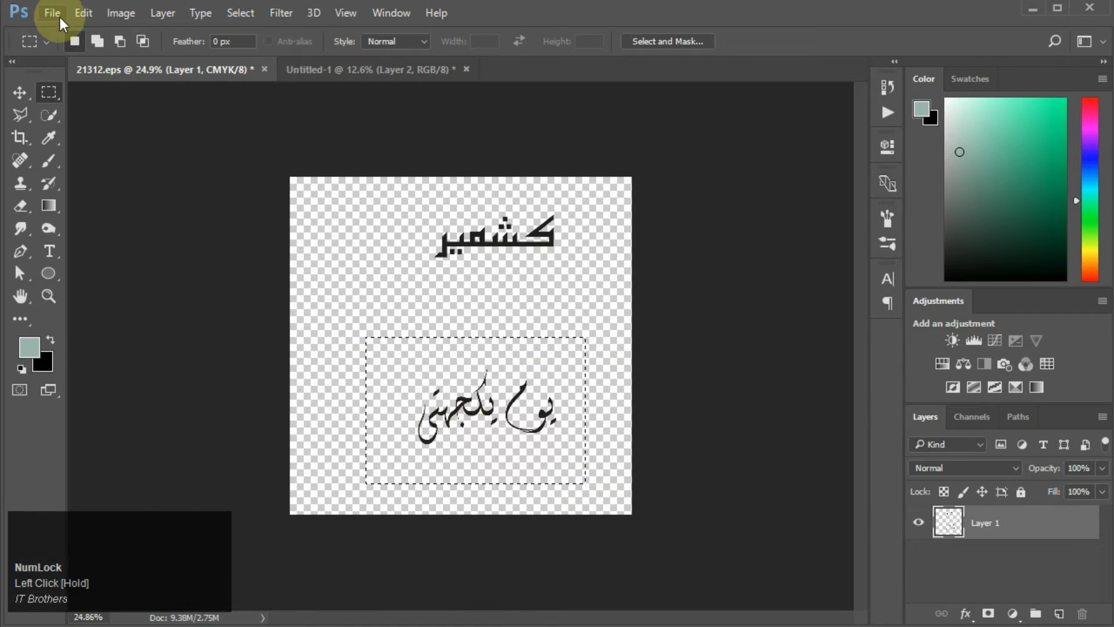
click(80, 16)
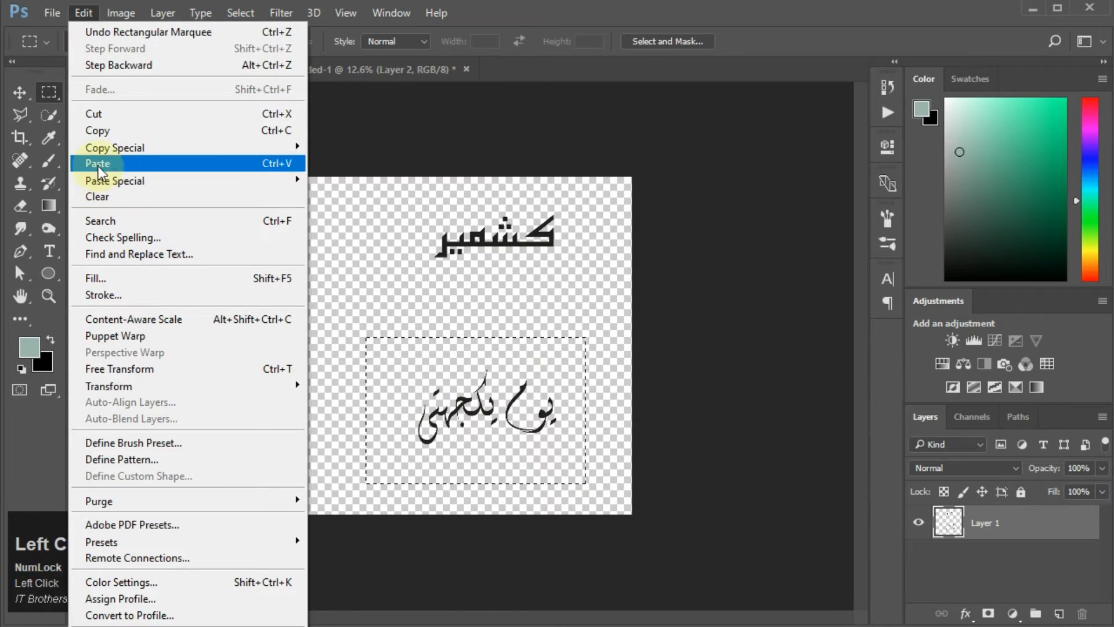
click(105, 133)
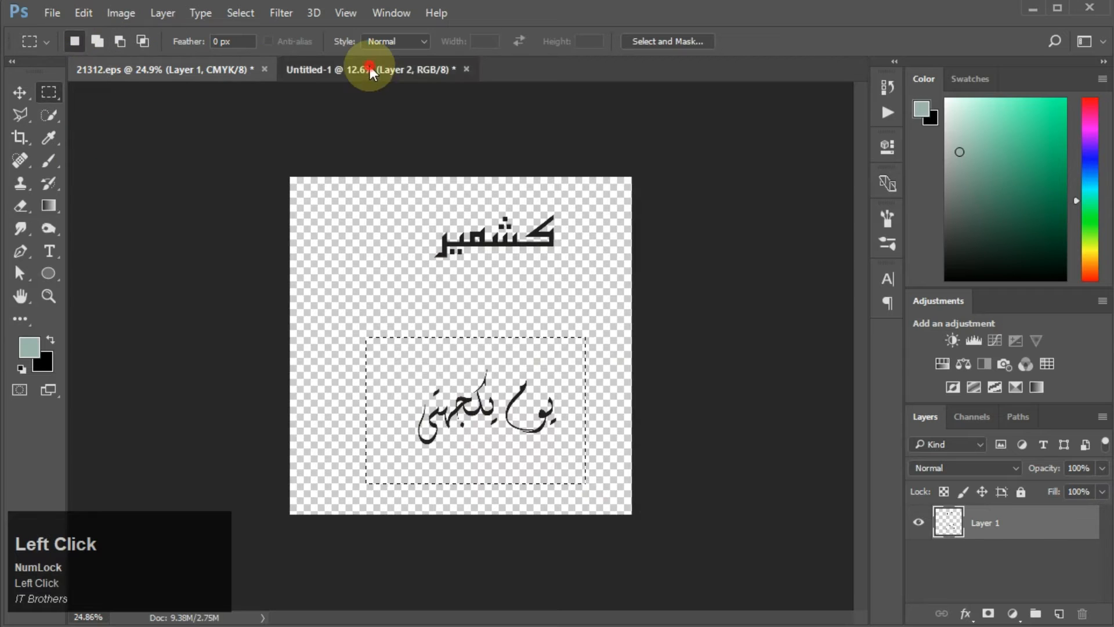
Step: Paste the phrase into the poster, scale it to about 132% and place it at the top right along the curve
click(370, 67)
click(83, 13)
click(127, 164)
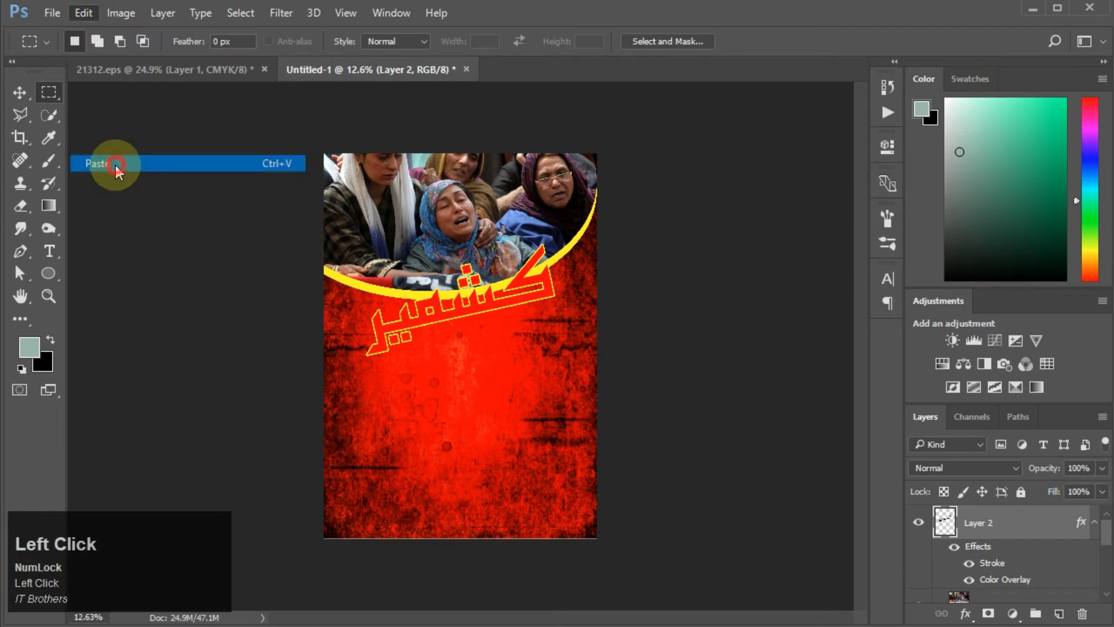
key(ctrl+t)
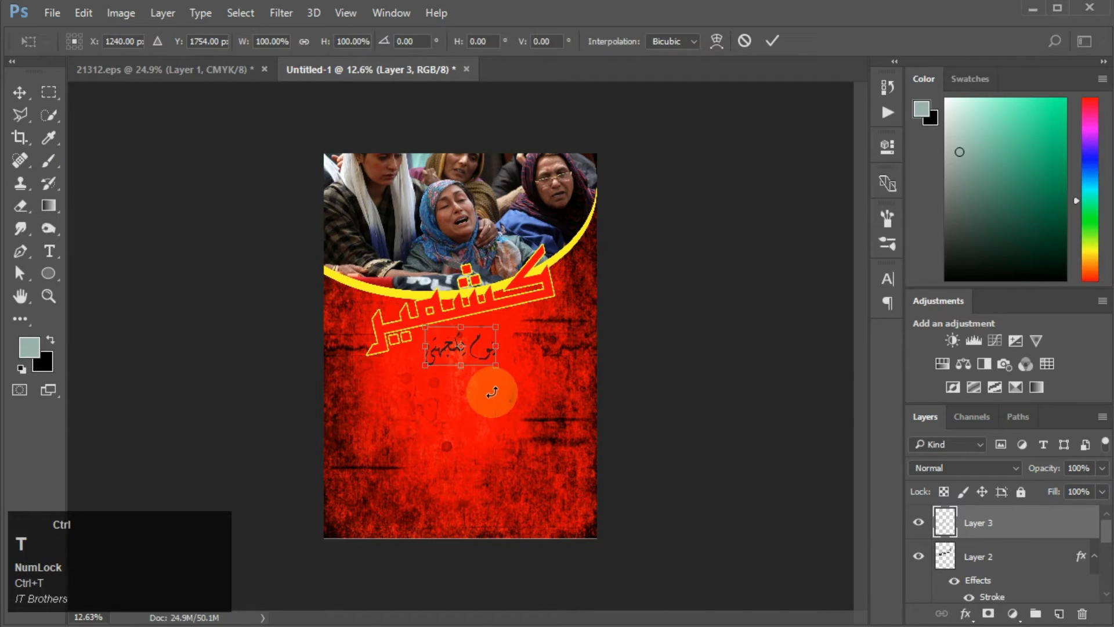
drag(498, 365, 581, 228)
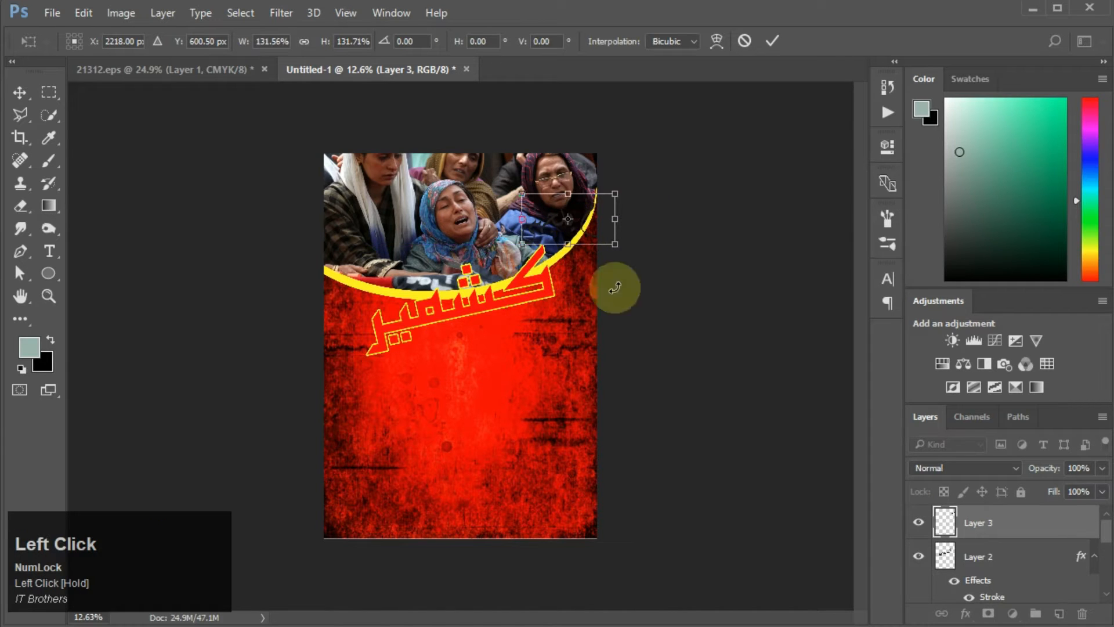
key(Return)
Step: Apply a yellow Color Overlay to the pasted phrase
click(966, 614)
click(966, 522)
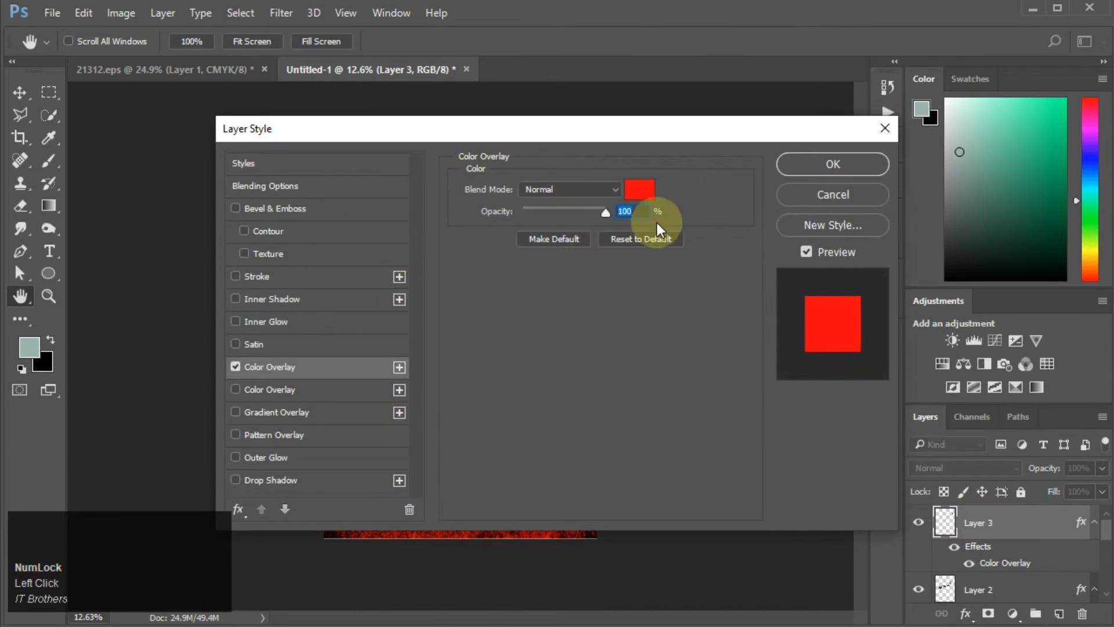
click(639, 189)
drag(820, 460, 828, 436)
drag(841, 521, 841, 600)
drag(795, 435, 833, 394)
drag(841, 577, 839, 609)
click(955, 413)
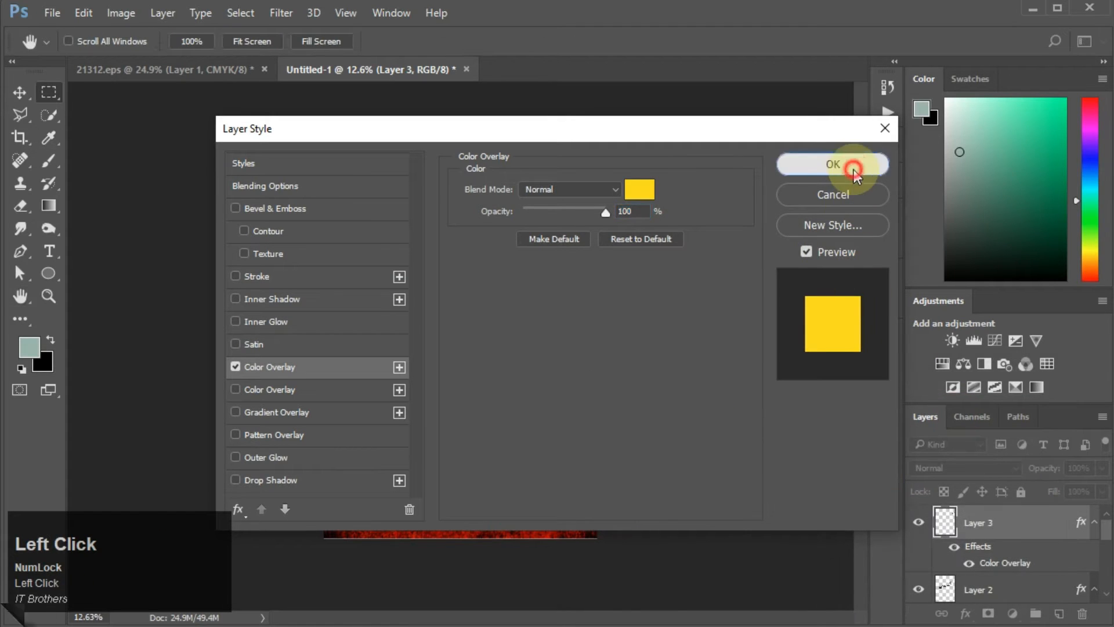
click(853, 169)
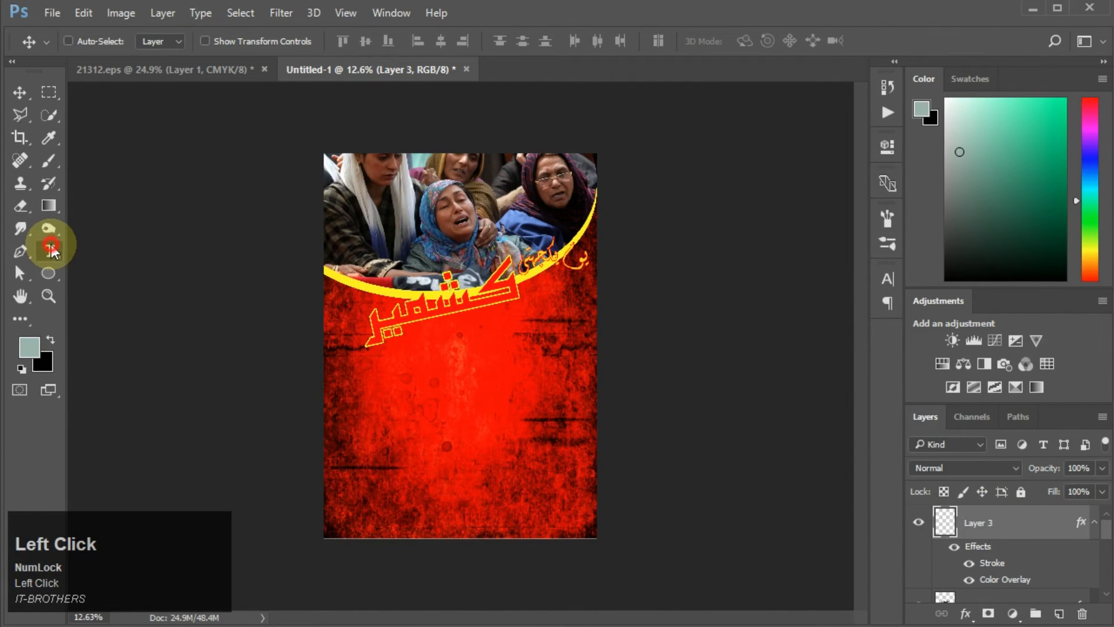
Step: Type the Urdu line بانے گا پاکستان below the title in Jameel Noori Nastaleeq
click(51, 251)
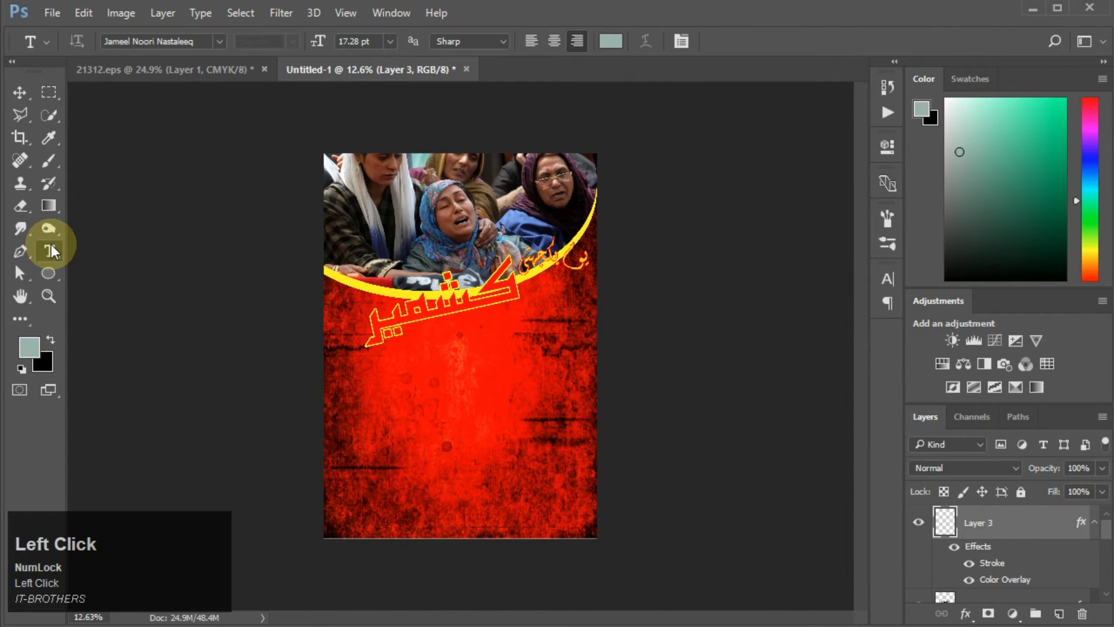
click(439, 363)
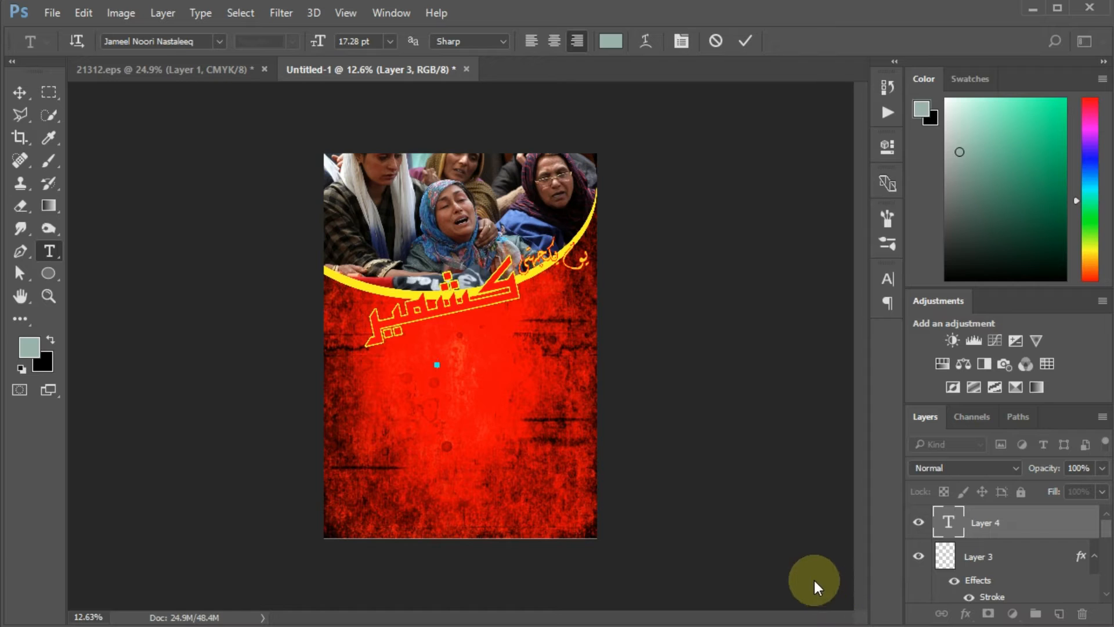
key(alt)
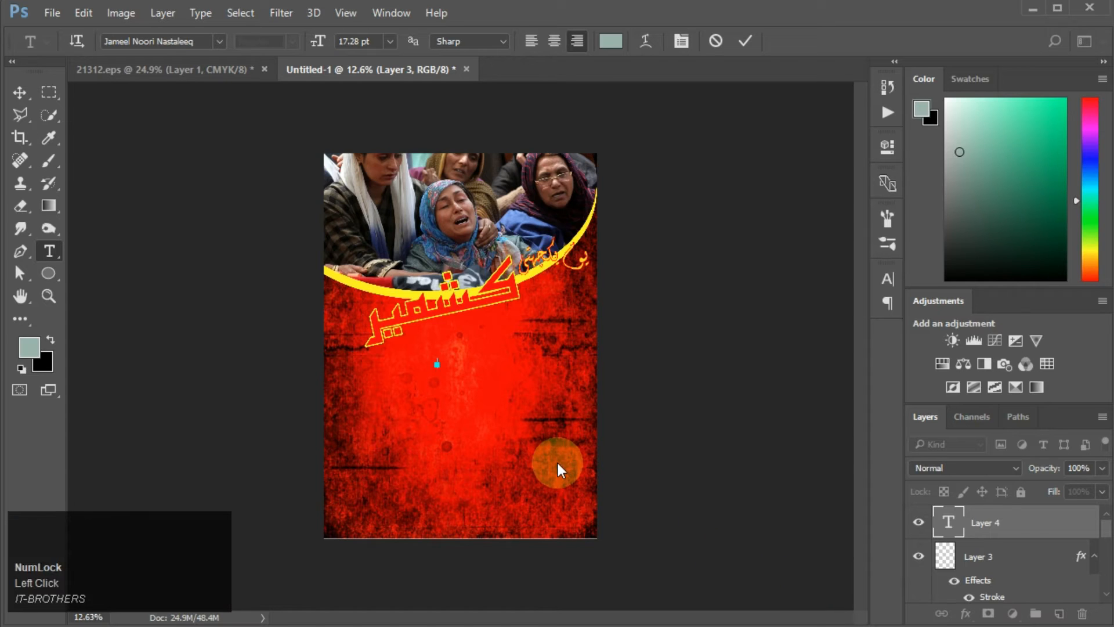
text(bany ga pa)
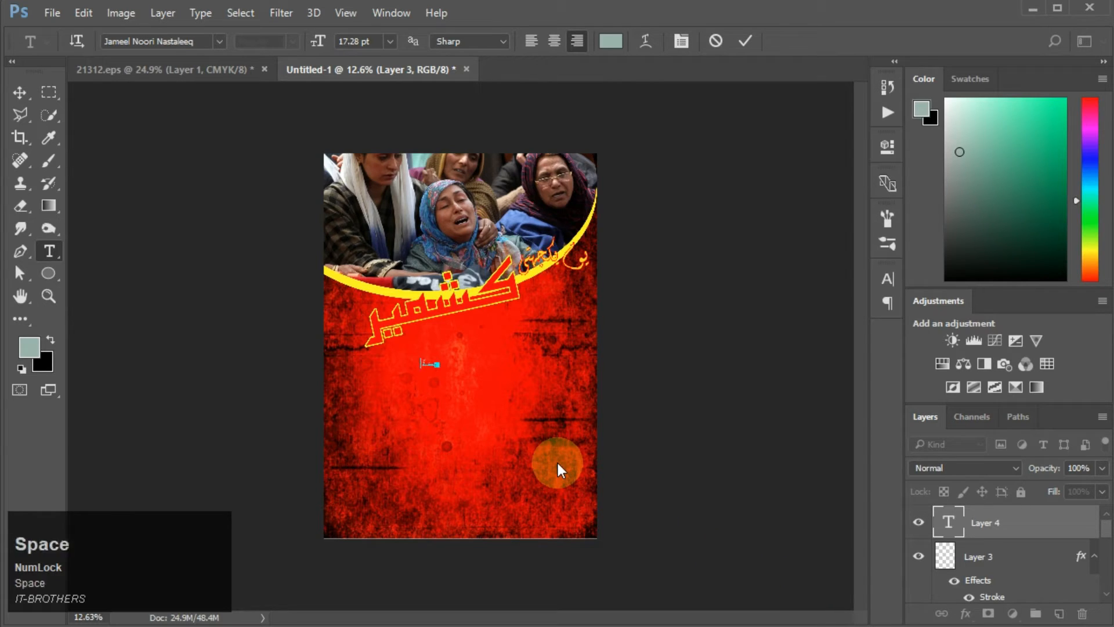
text(kstan)
Step: Try to enlarge the Urdu line with Free Transform, undoing the scale
click(20, 92)
key(ctrl+t)
drag(438, 368, 559, 427)
key(ctrl+z)
key(Return)
Step: Delete a letter so the line reads بنے گا پاکستان
click(49, 250)
double_click(512, 386)
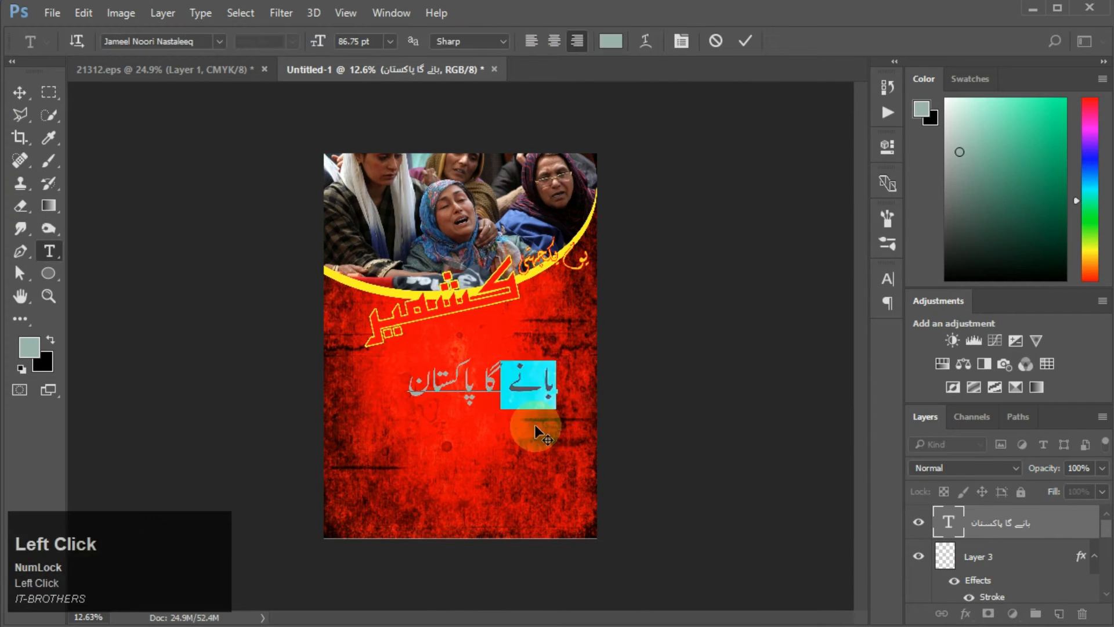
key(Left)
key(BackSpace)
Step: Set the Urdu line's text colour to blue
click(20, 92)
click(29, 348)
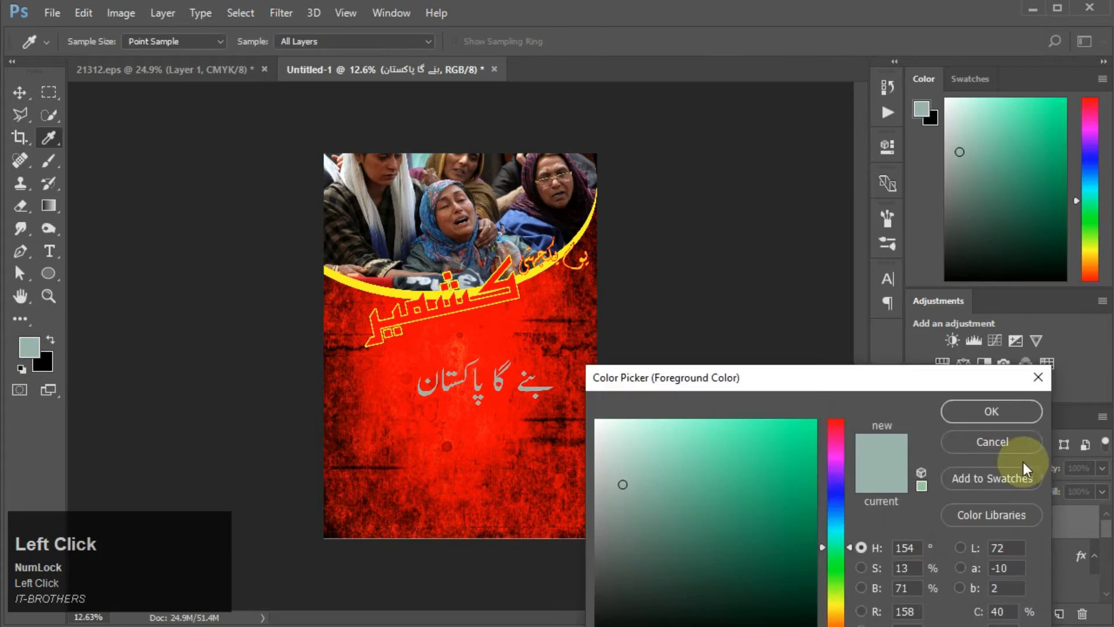
click(994, 443)
click(50, 251)
click(610, 41)
click(829, 510)
click(992, 411)
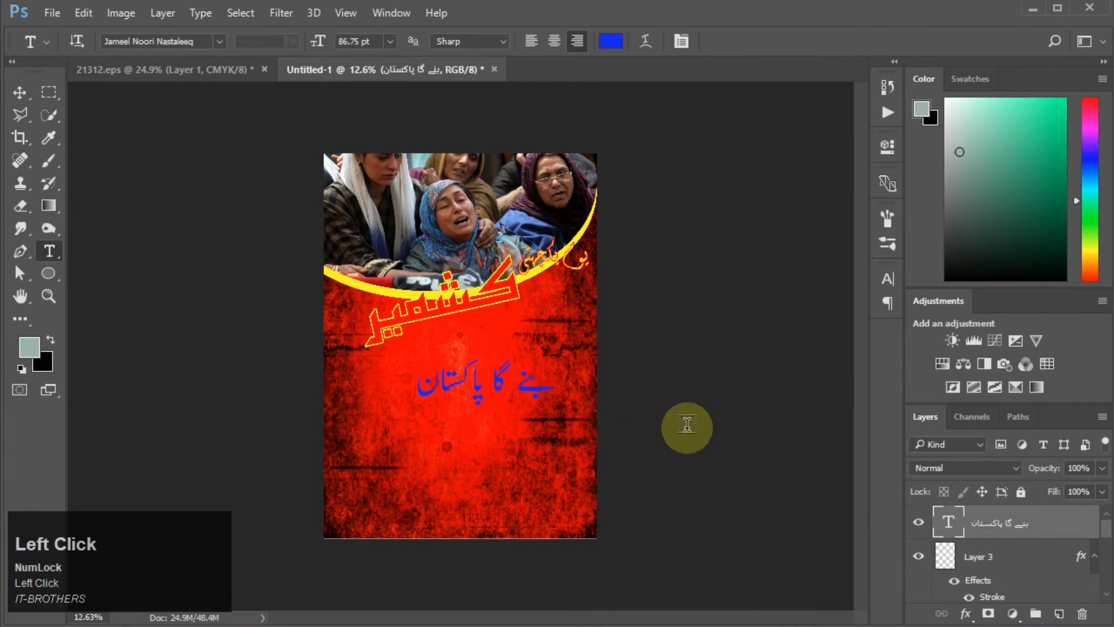
Step: Scale down the blue line and move it just beneath the کشمیر word
key(ctrl+t)
drag(559, 410, 462, 351)
drag(521, 377, 532, 361)
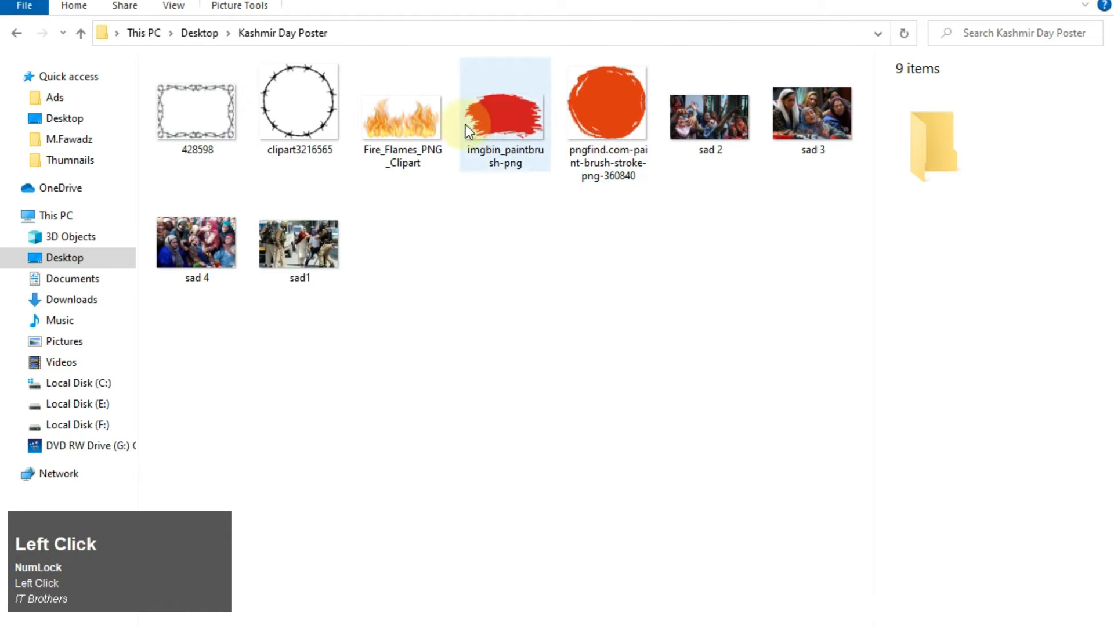
Step: Place the pngfind paint-brush-stroke image from the Kashmir Day Poster folder and size it into a circle right of the text
click(599, 113)
drag(601, 307, 531, 424)
drag(647, 521, 570, 451)
double_click(453, 352)
click(453, 352)
click(21, 92)
drag(476, 342, 583, 407)
drag(1047, 522, 1081, 613)
key(ctrl+t)
drag(568, 448, 437, 321)
mouse_move(427, 299)
mouse_down()
mouse_move(632, 400)
mouse_move(600, 384)
mouse_up()
drag(550, 349, 587, 380)
double_click(589, 399)
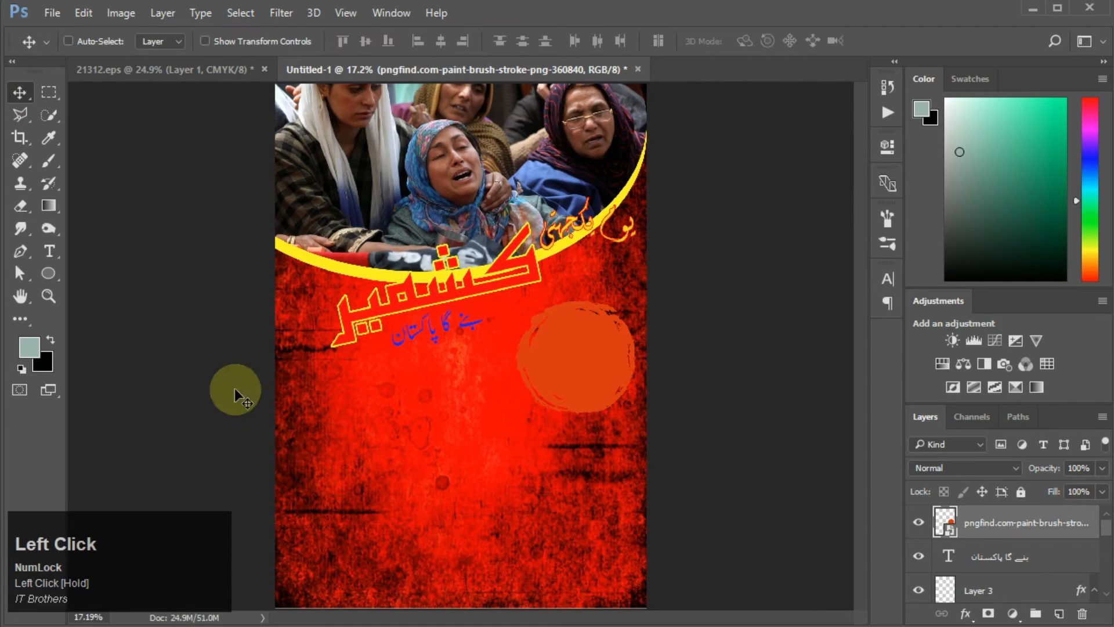
Step: Type the number 5 inside the orange brush-stroke circle
click(49, 251)
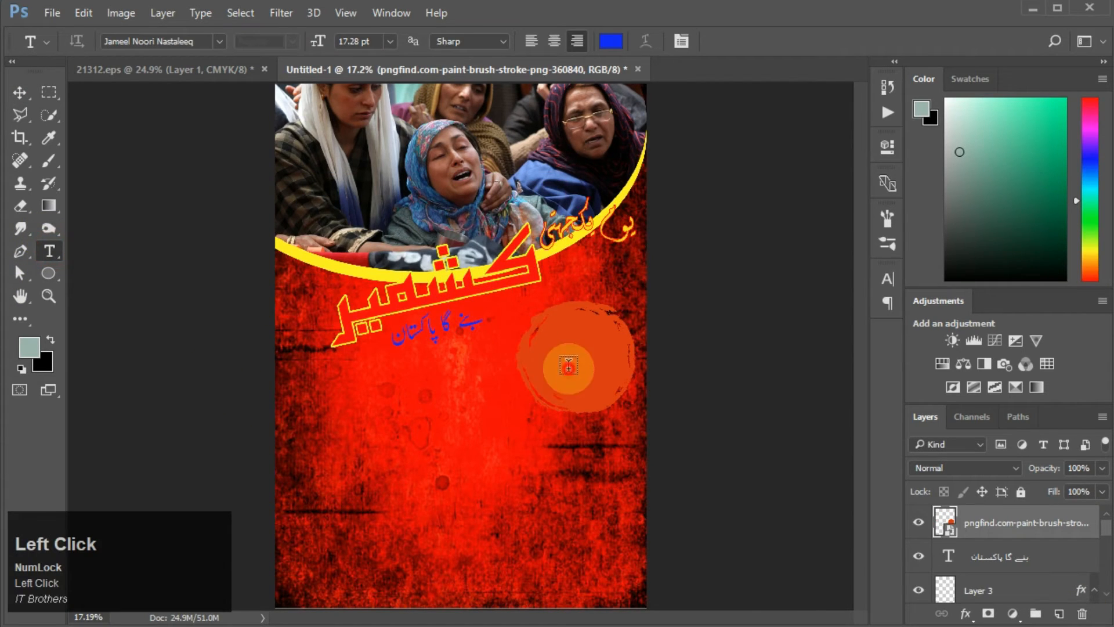
click(568, 367)
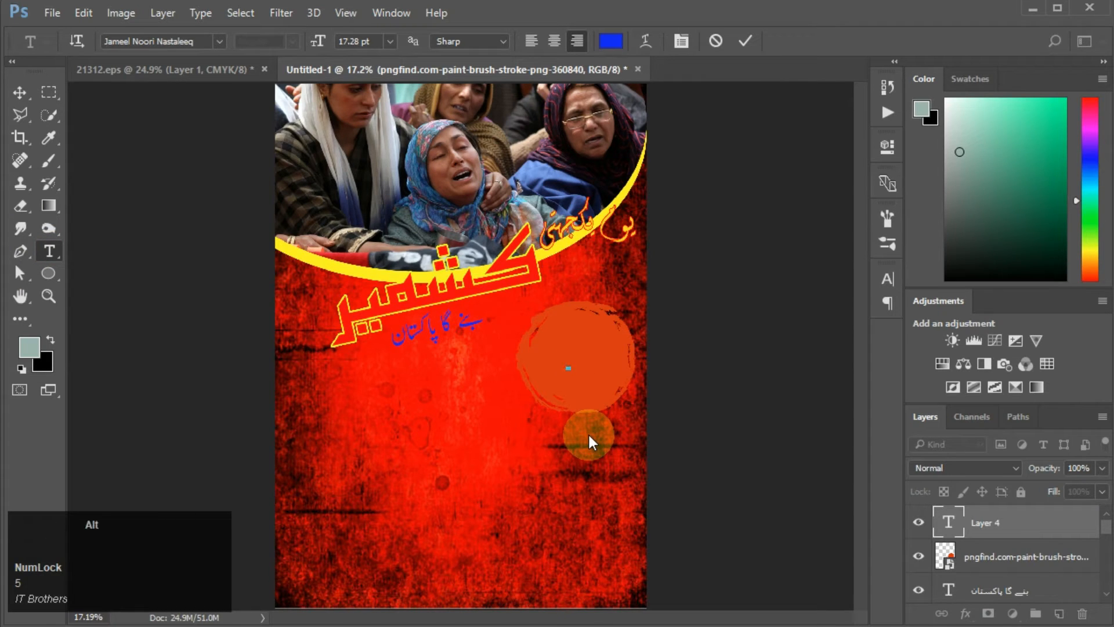
key(KP_5)
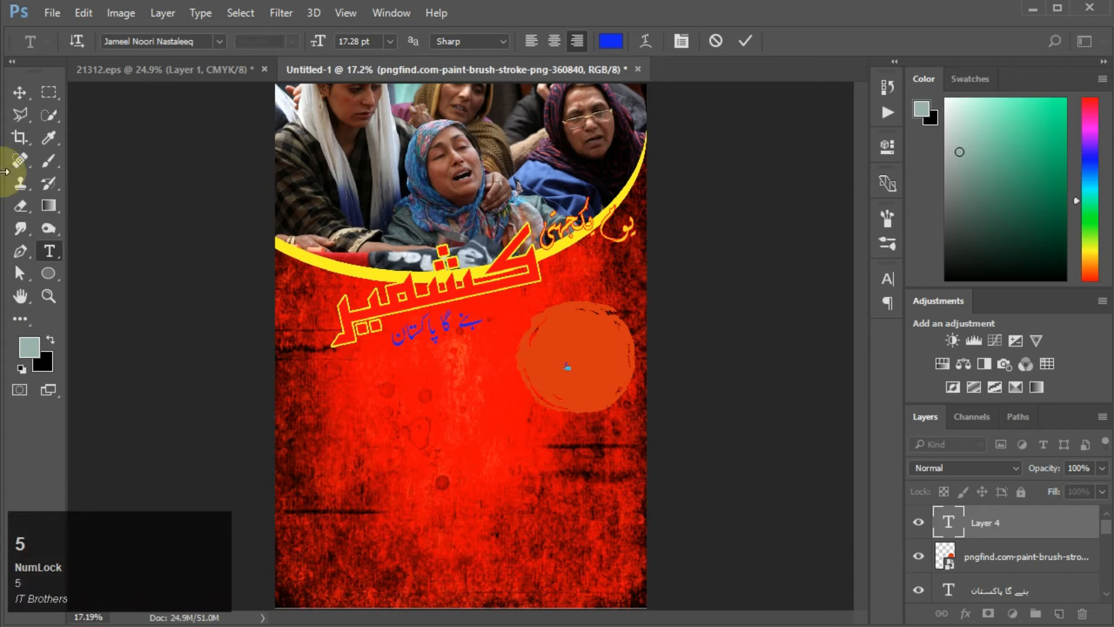
click(21, 92)
click(569, 369)
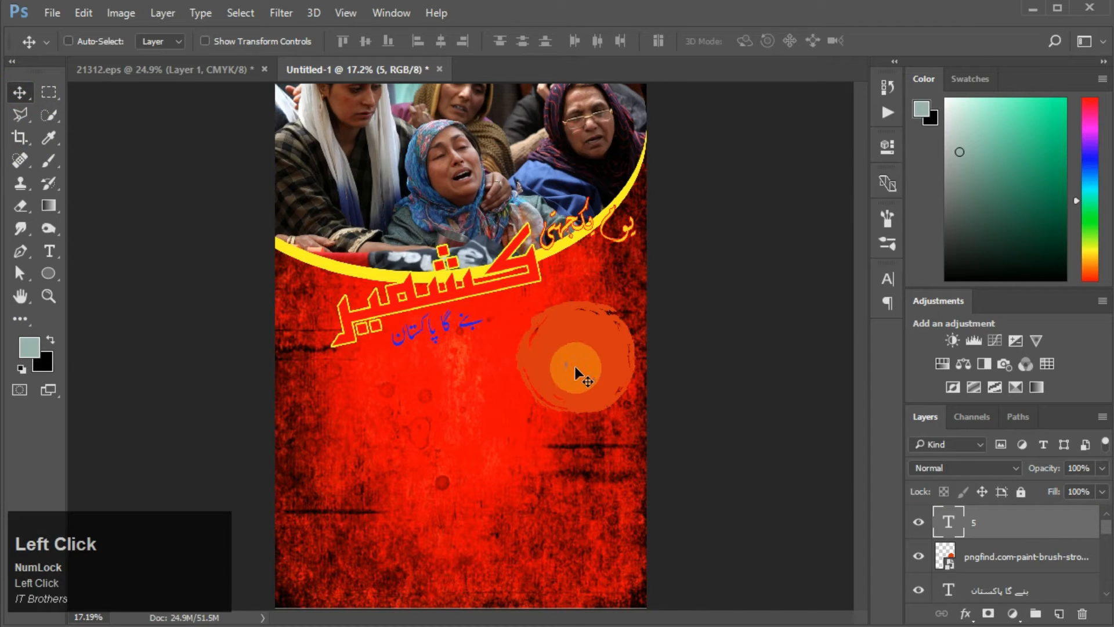
Step: Enlarge the number 5 and centre it inside the orange brush-stroke circle
key(ctrl+t)
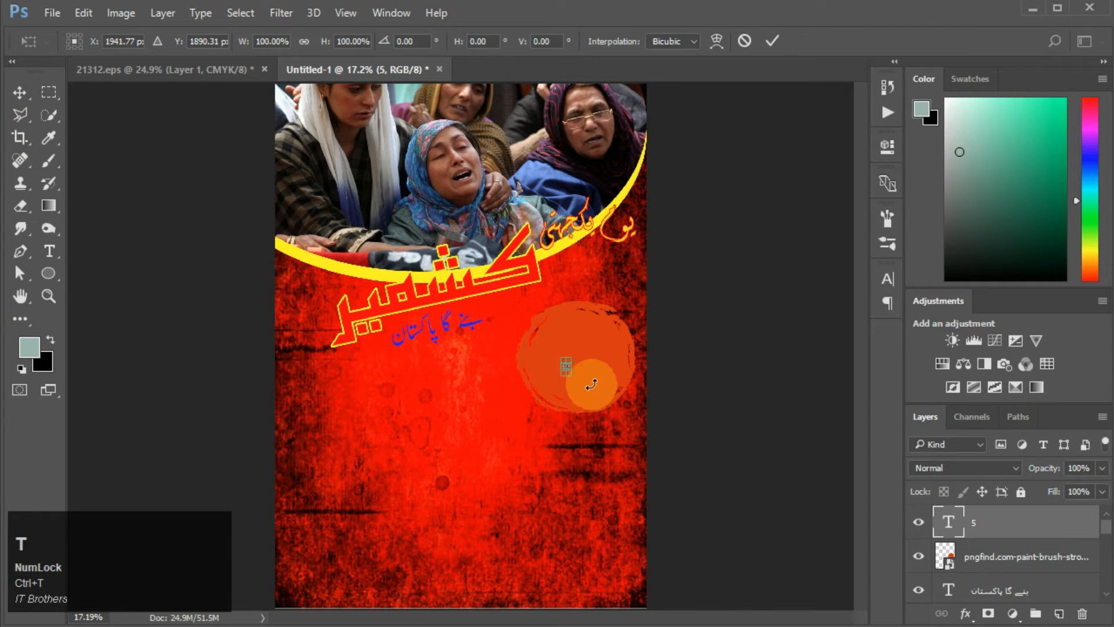
drag(576, 380, 643, 416)
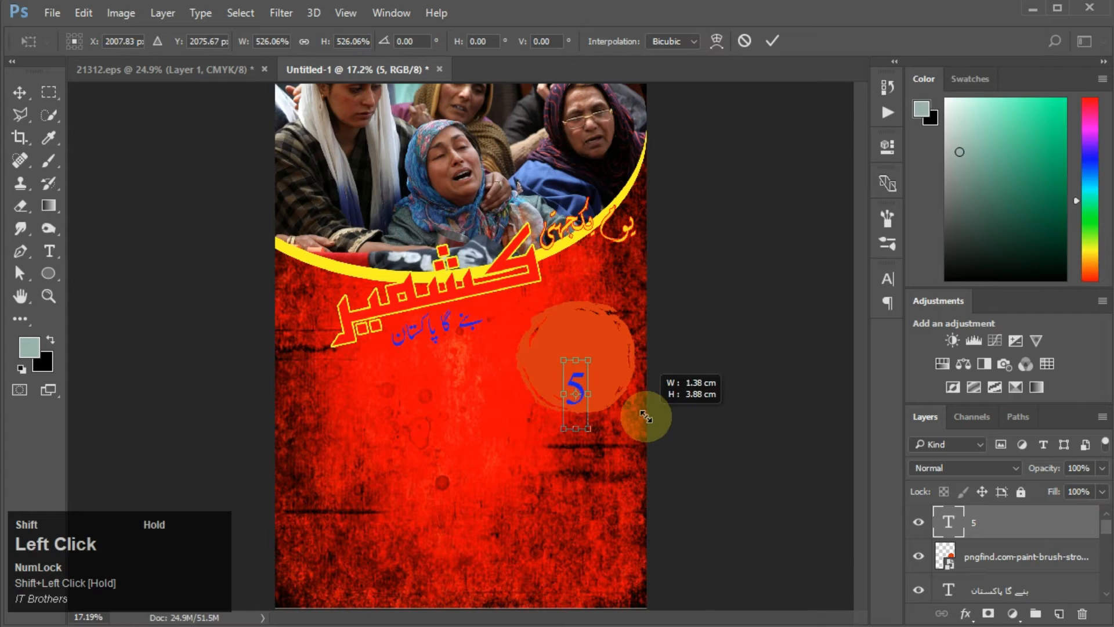
mouse_move(576, 393)
mouse_down()
mouse_move(590, 367)
mouse_move(577, 397)
mouse_up()
drag(590, 359, 612, 325)
drag(612, 390, 635, 457)
drag(614, 371, 601, 346)
double_click(601, 345)
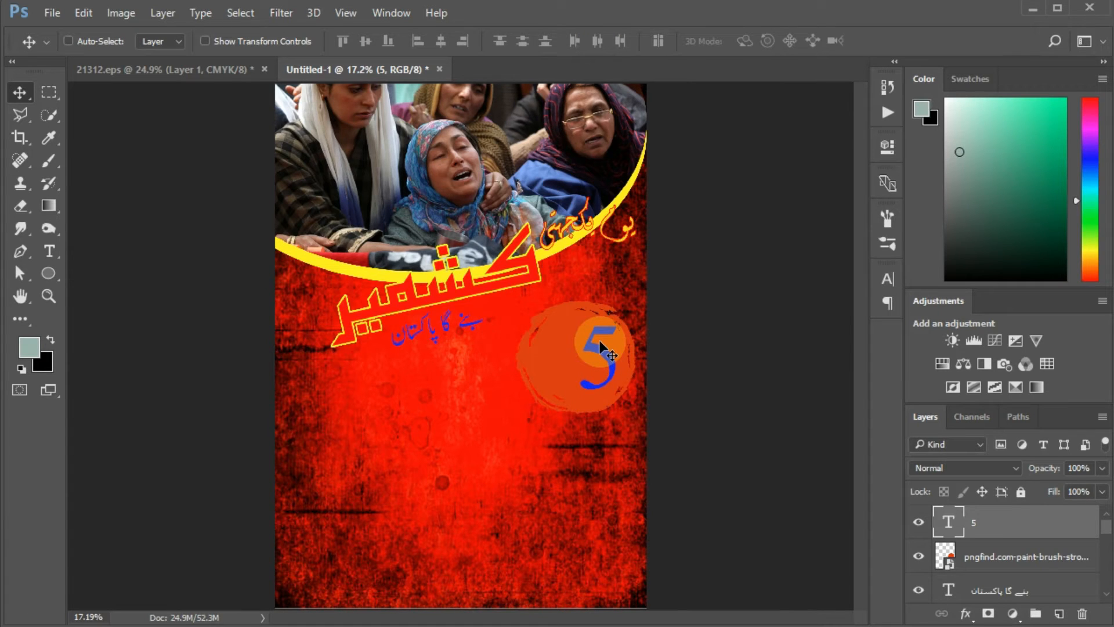
Step: Change the 5's text colour to yellow
click(965, 614)
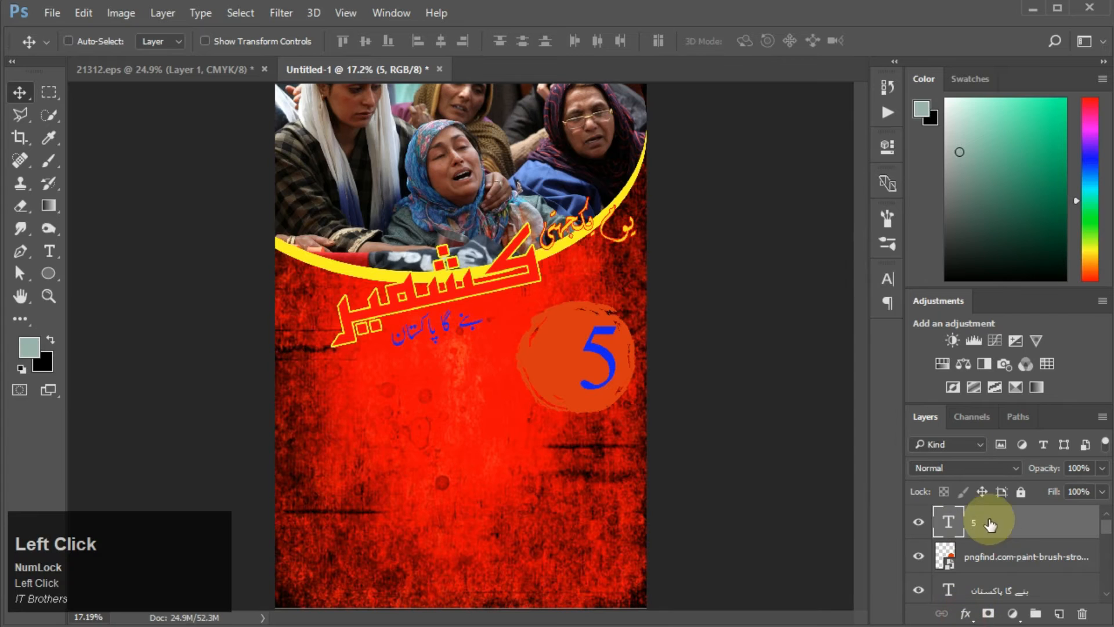
click(49, 251)
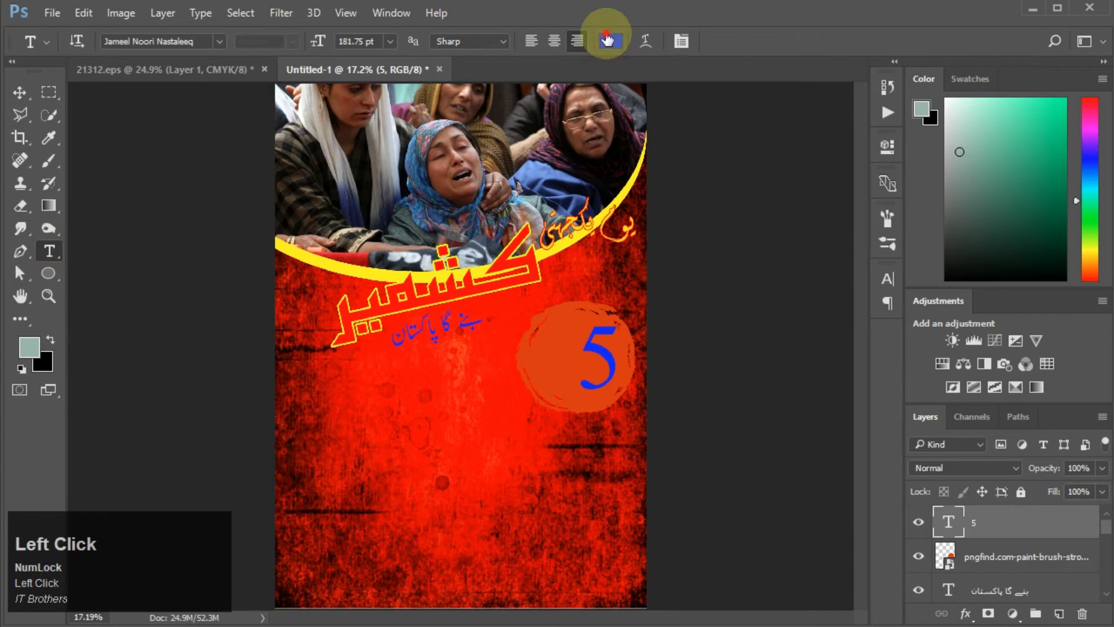
click(611, 41)
drag(837, 601, 828, 580)
click(1013, 410)
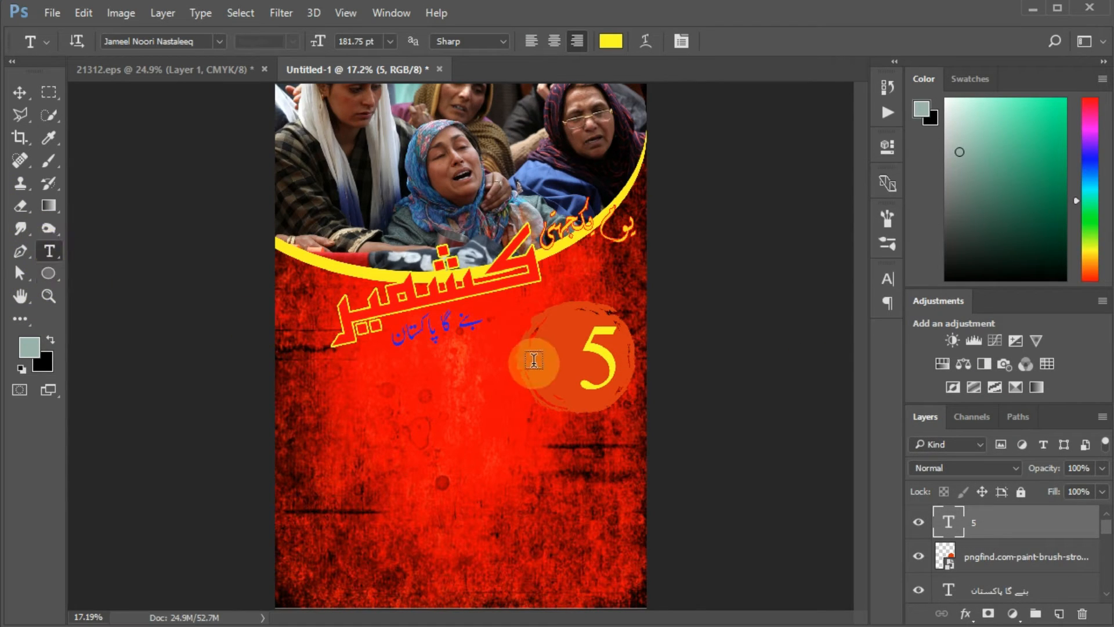
Step: Add the Urdu word فروری as a new yellow text layer inside the circle
click(550, 363)
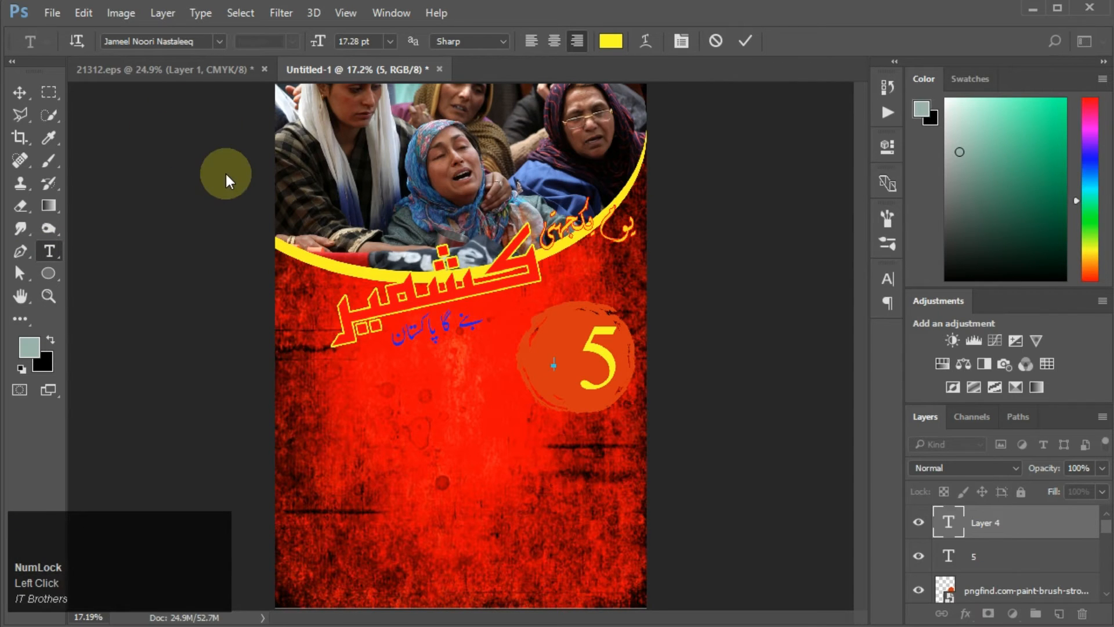
text(فر)
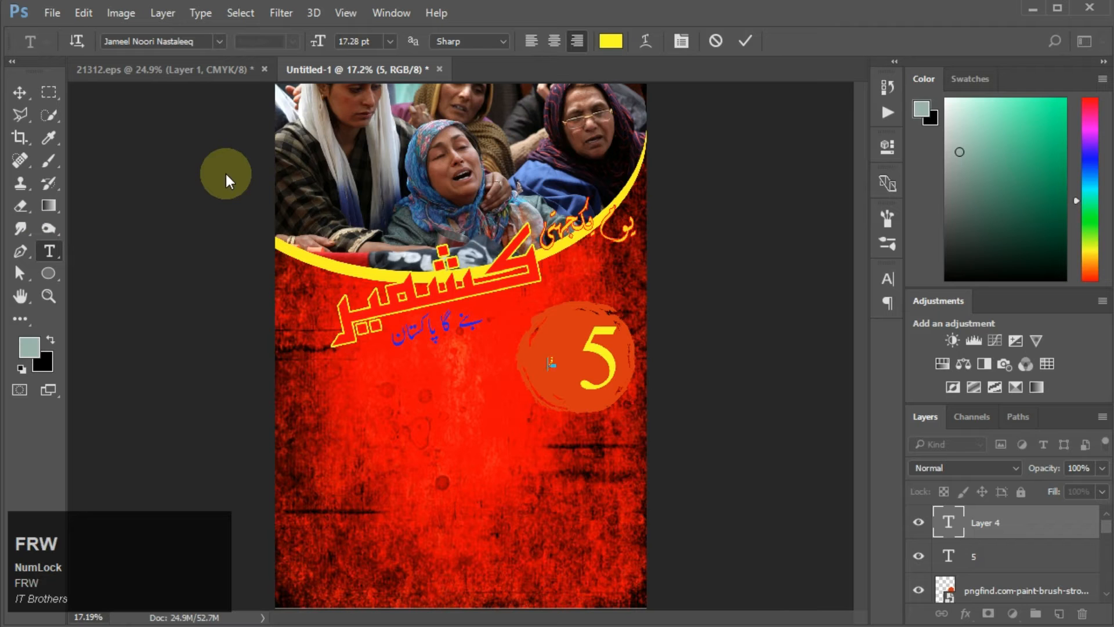
click(21, 95)
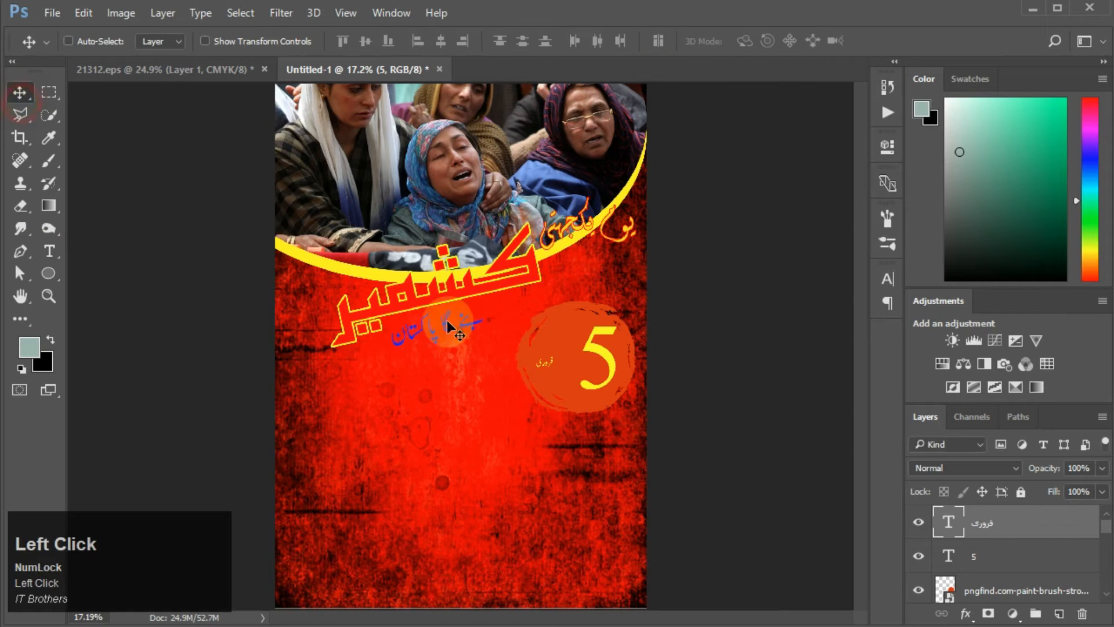
Step: Scale up فروری and position it beside the 5 inside the circle
key(ctrl+t)
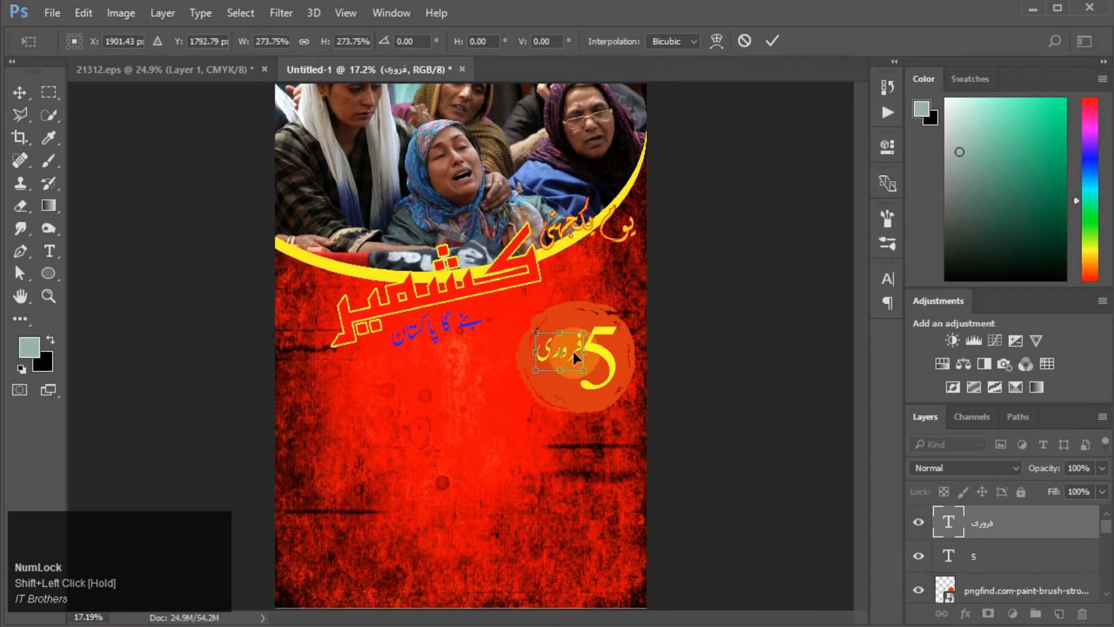
drag(590, 363, 571, 376)
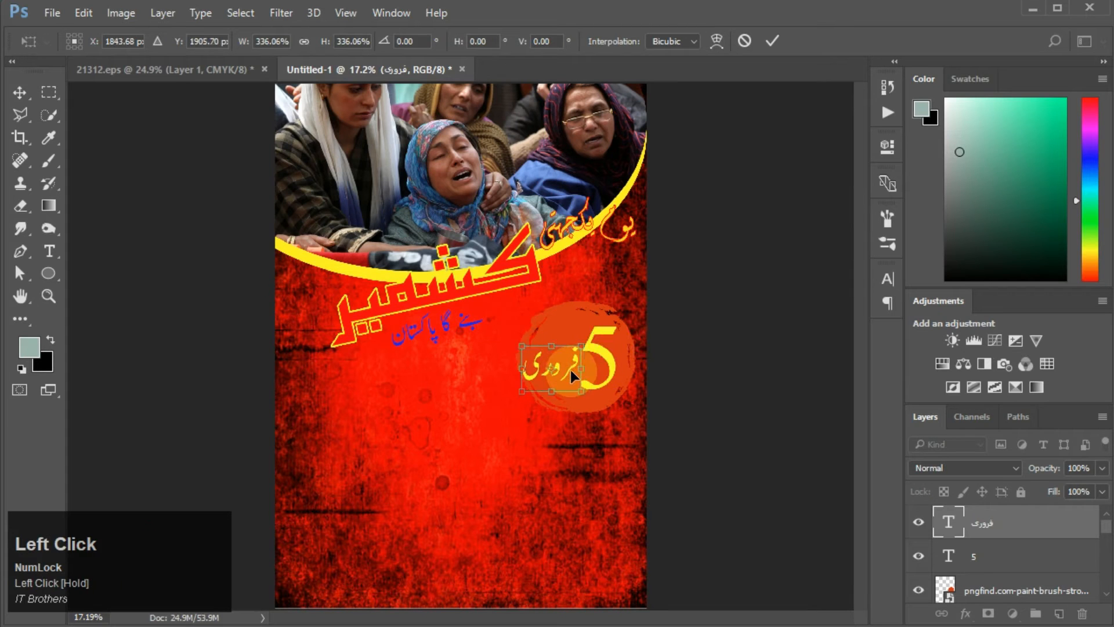
key(Return)
drag(600, 371, 575, 351)
click(865, 525)
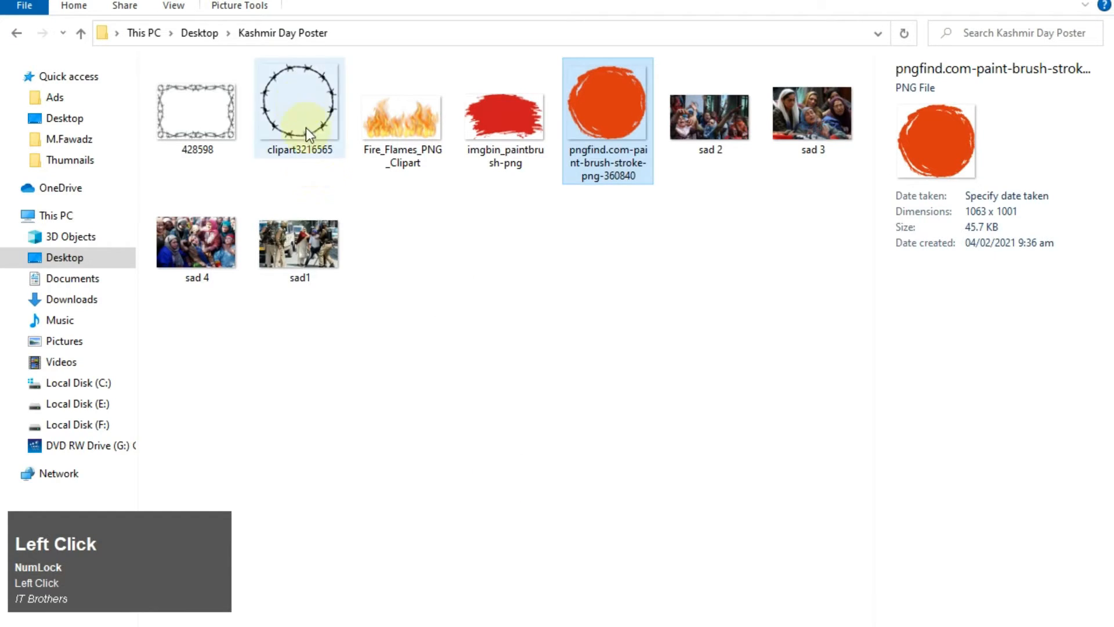
Step: Place the clipart3216565 barbed-wire ring and fit it around the 5 فروری circle
drag(305, 128, 578, 383)
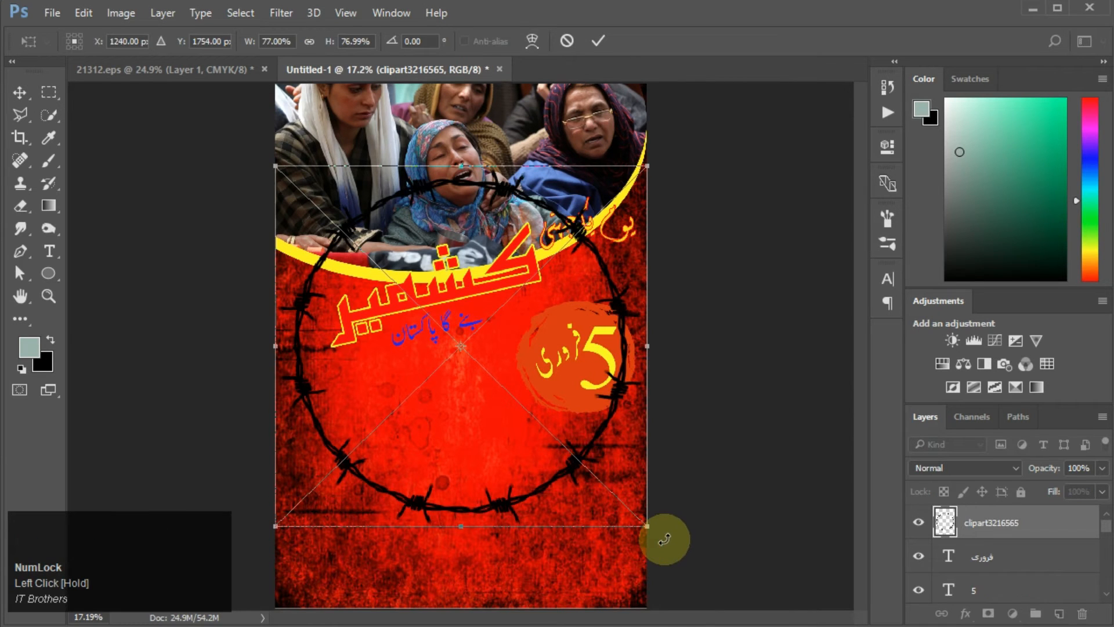
drag(645, 525, 617, 440)
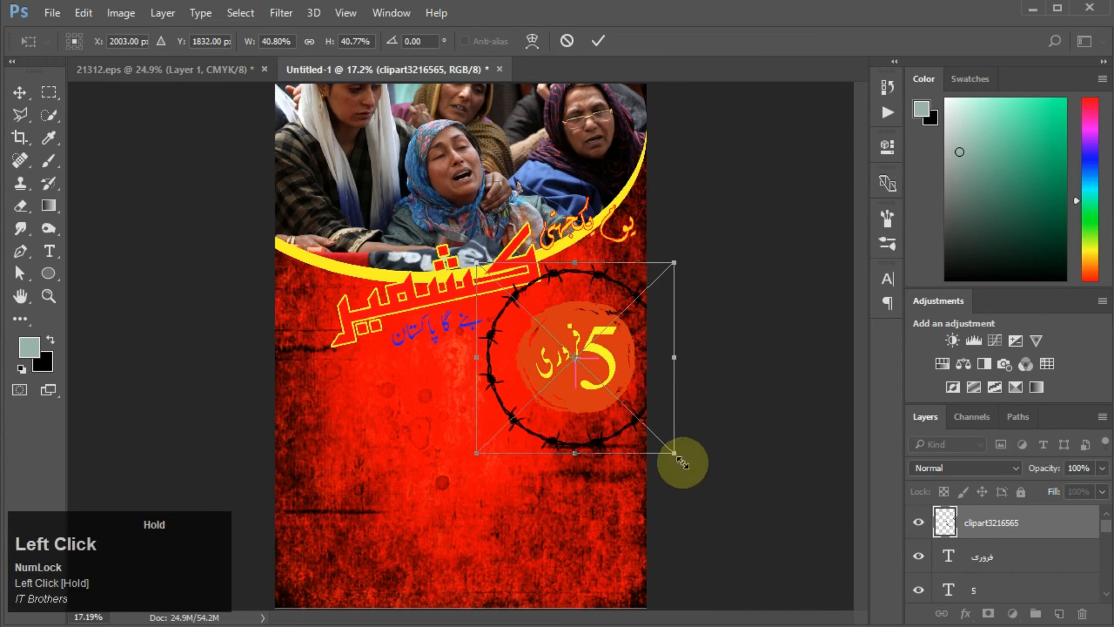
drag(675, 460, 599, 410)
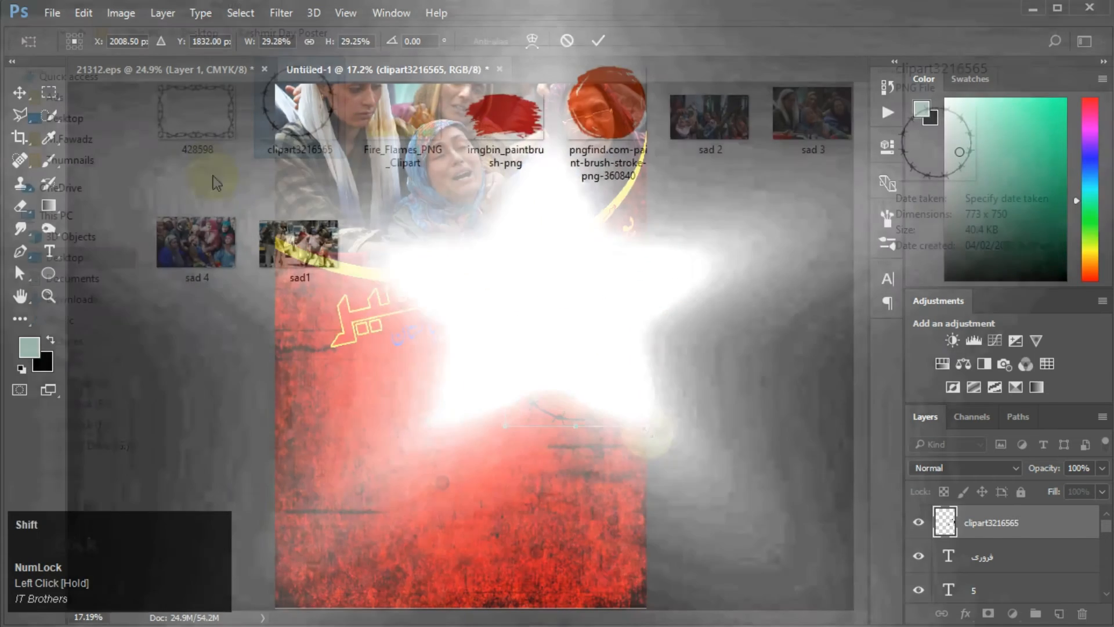
Step: Place the 428598 barbed-wire frame image and scale it into the poster's lower-left area
click(199, 143)
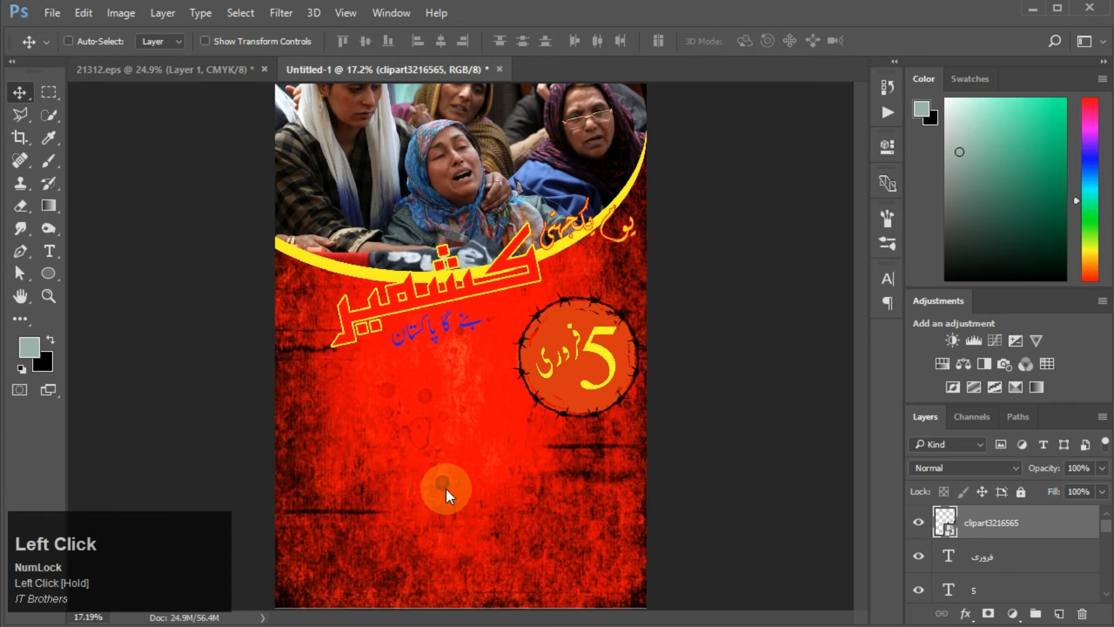
drag(447, 490, 497, 529)
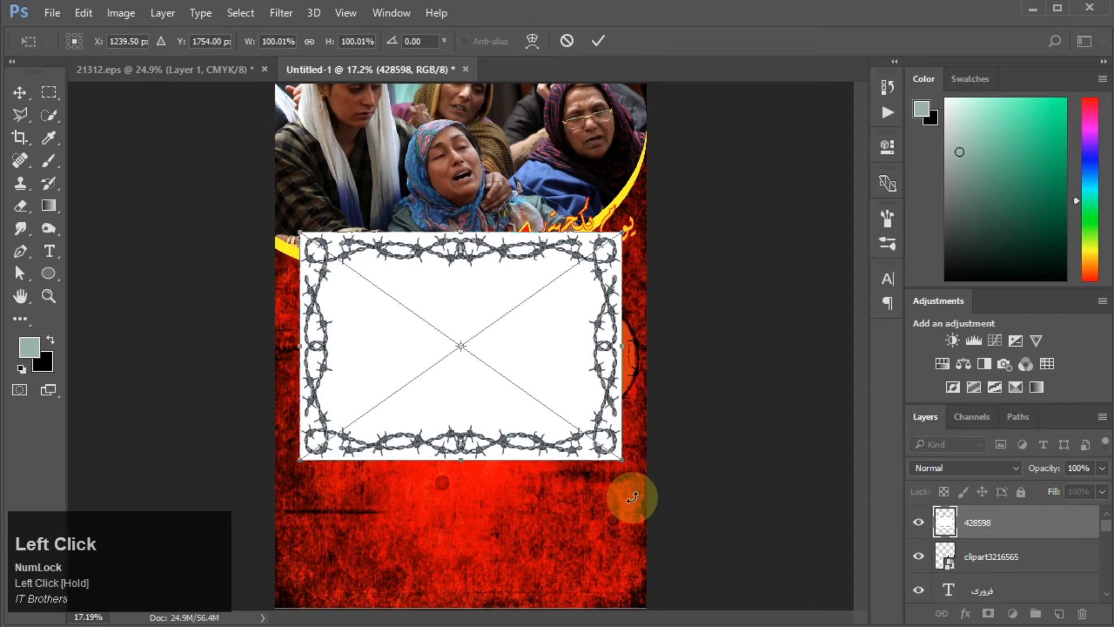
drag(622, 460, 533, 399)
drag(442, 372, 435, 526)
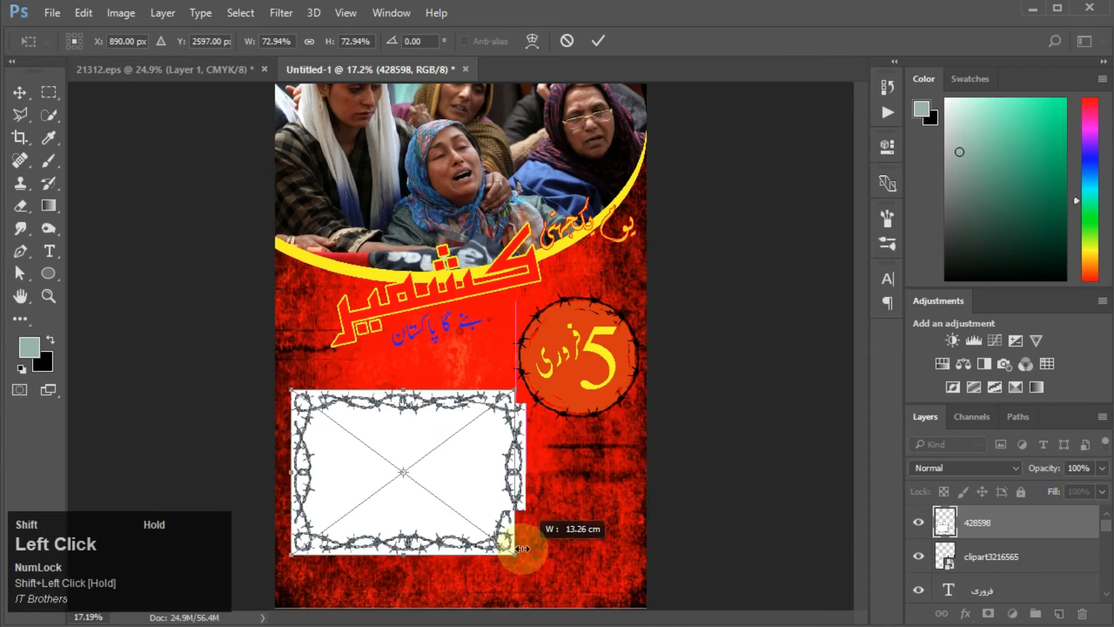
key(ctrl+z)
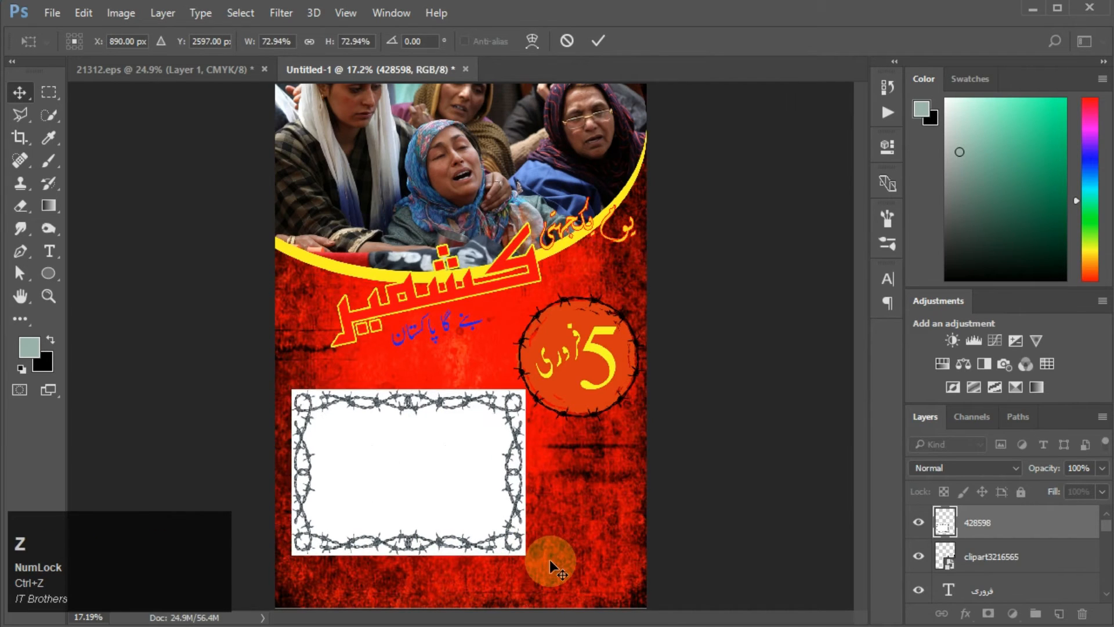
key(Return)
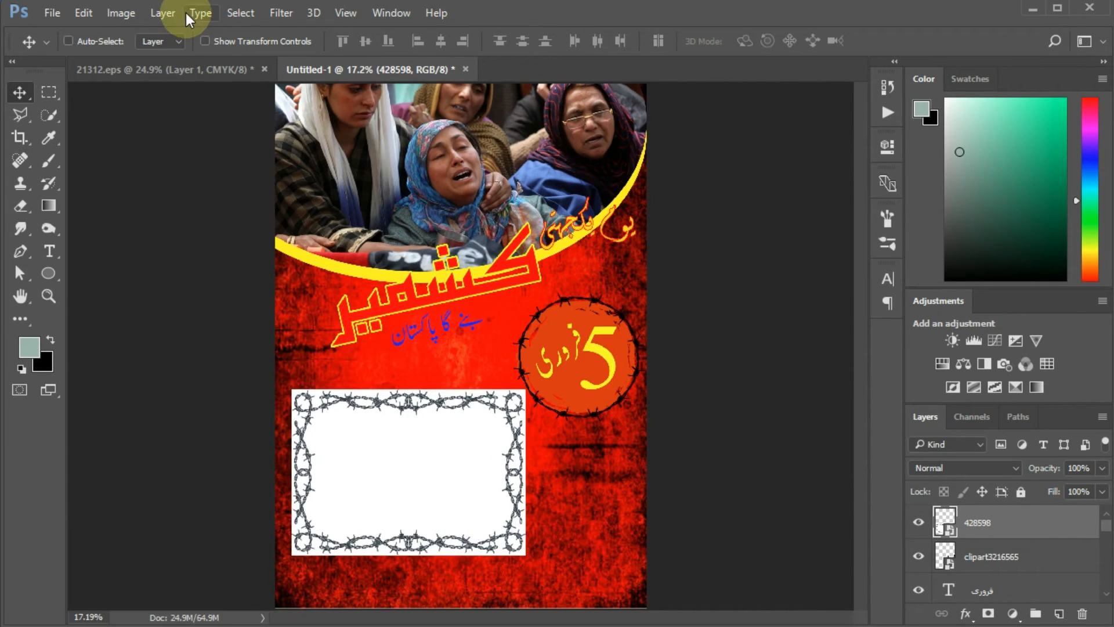
Step: Open the frame's smart object and remove its white background using Color Range
double_click(944, 522)
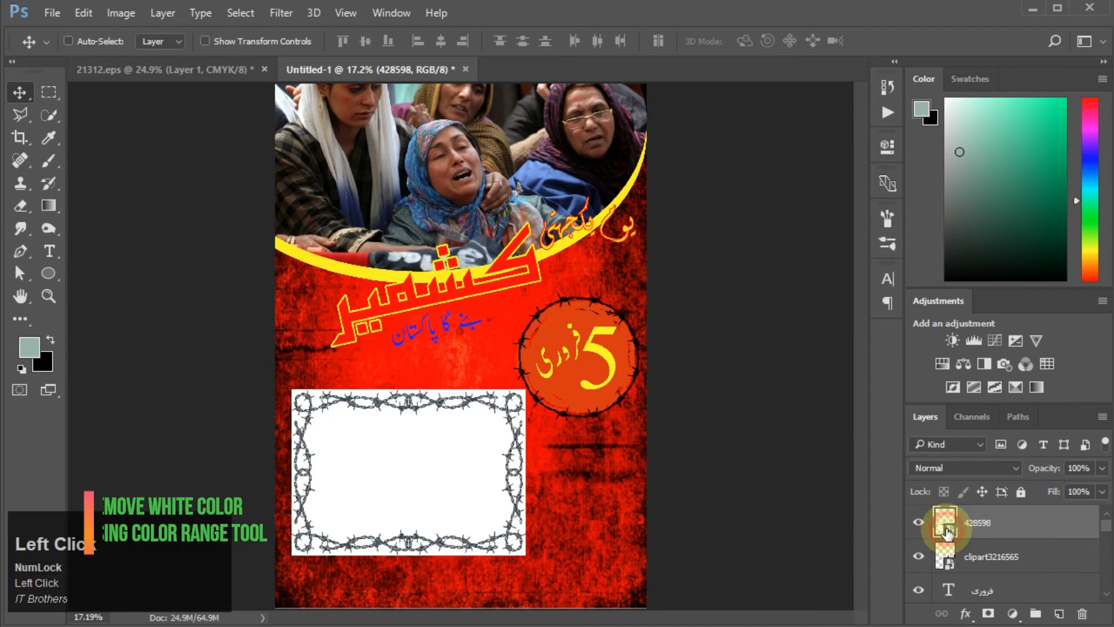
click(162, 13)
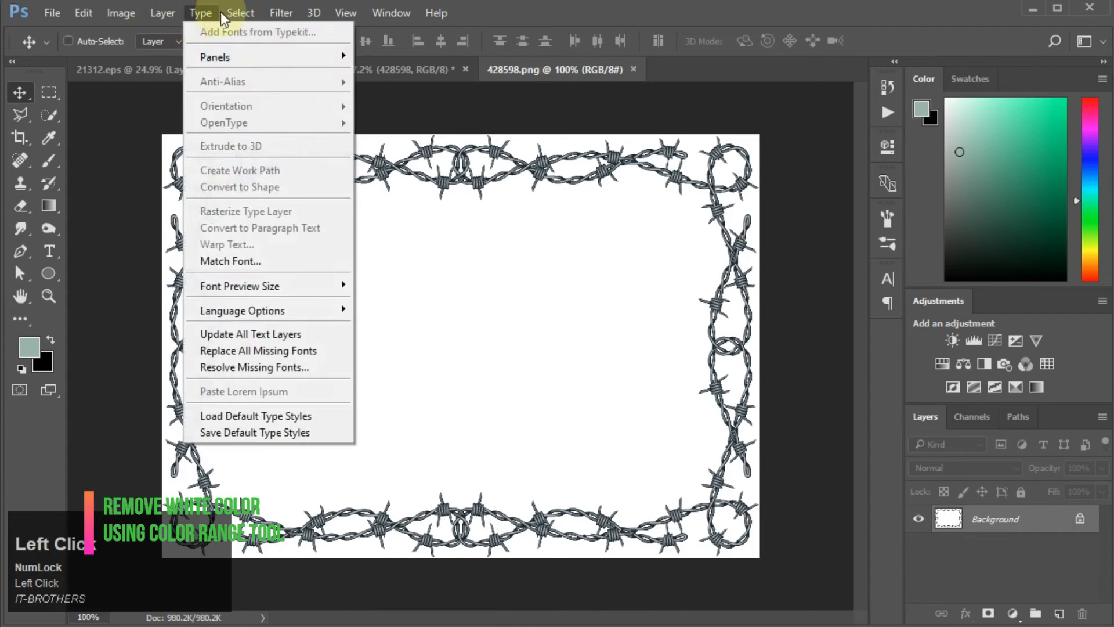
click(241, 13)
click(250, 180)
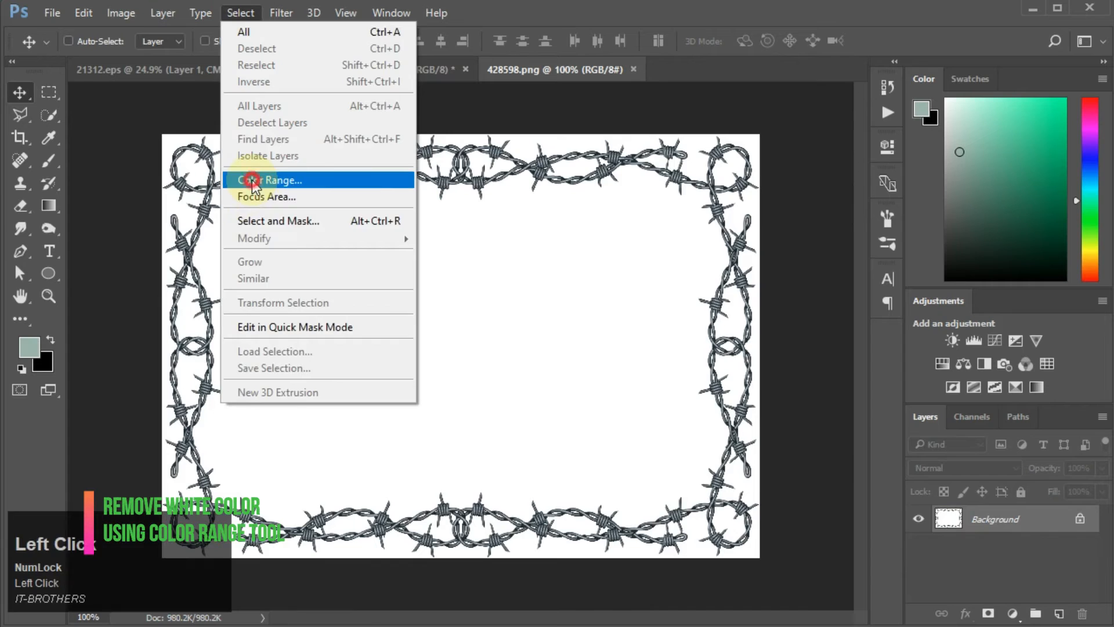
drag(635, 229, 858, 228)
click(342, 345)
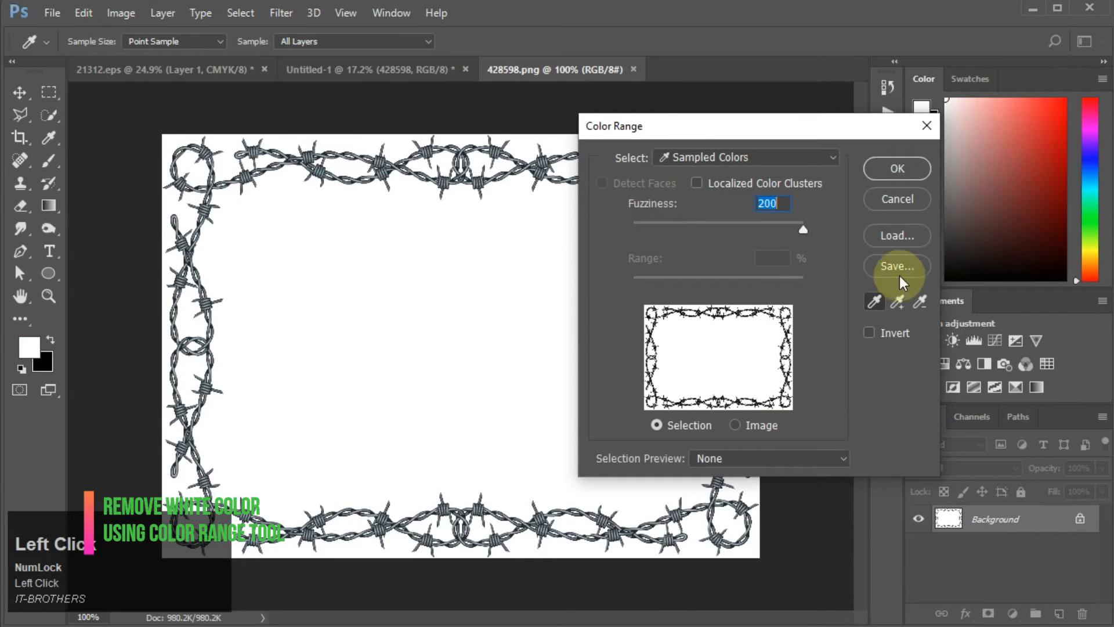
drag(805, 227, 764, 227)
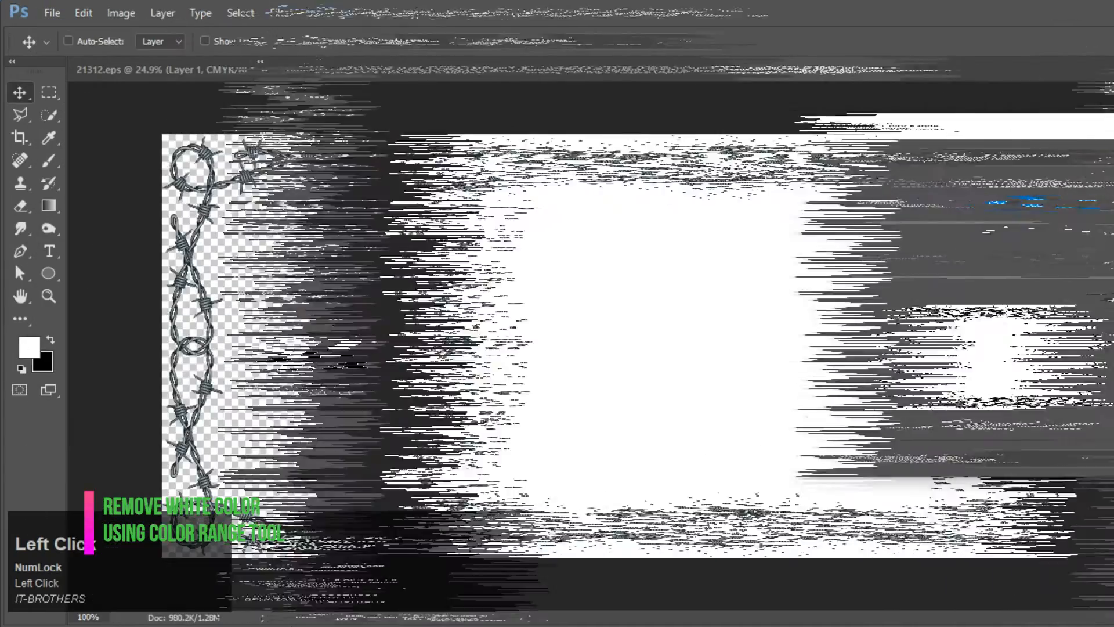
Step: Scale down the transparent barbed-wire frame and move it to the lower-left of the poster
key(ctrl+t)
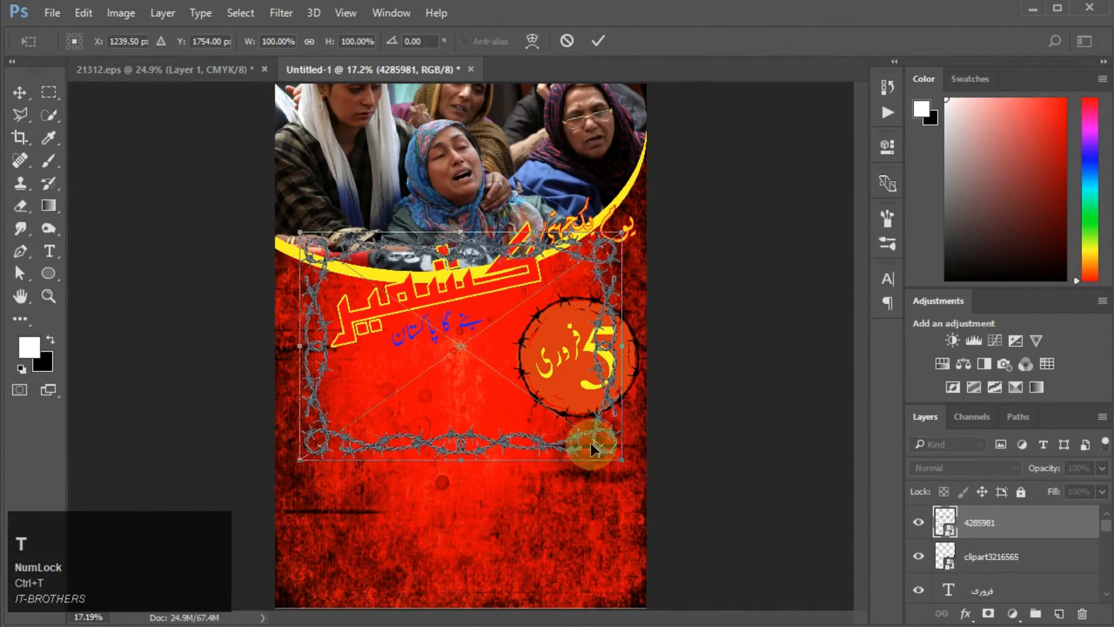
drag(625, 462, 515, 547)
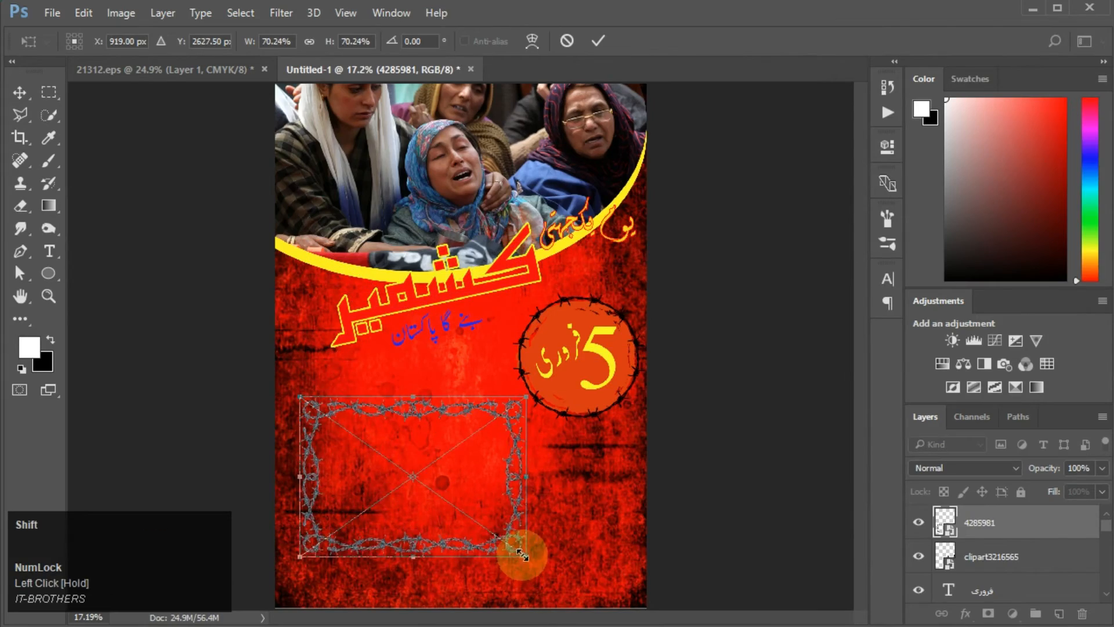
drag(442, 511, 405, 493)
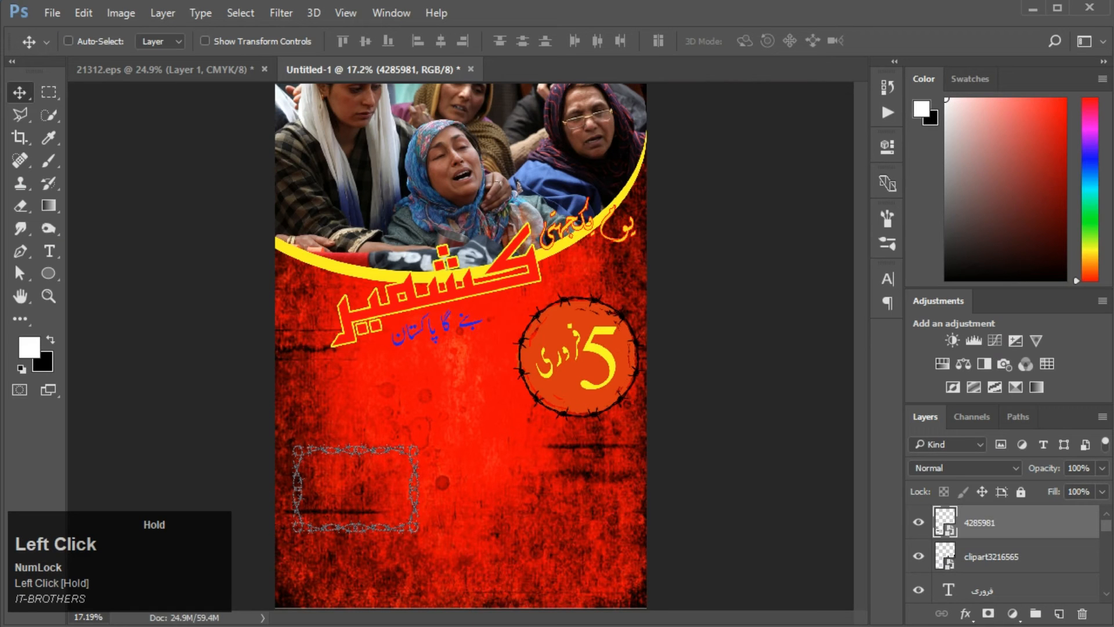
click(488, 559)
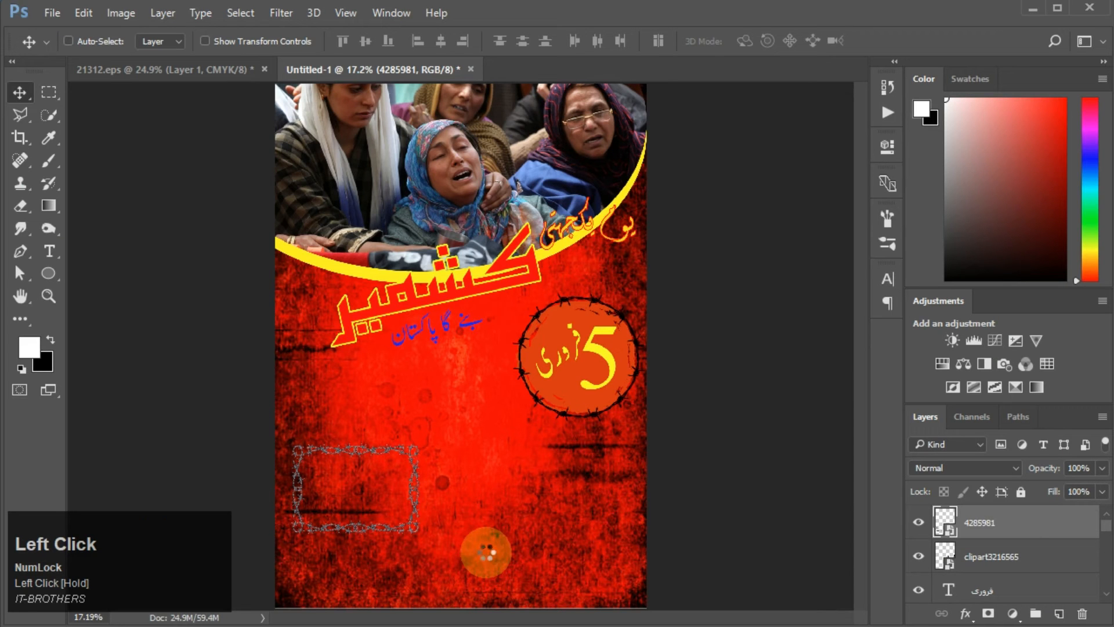
Step: Place the sad 2, sad1 and sad 4 photos onto the poster, with sad 2 at upper left
drag(650, 460, 480, 360)
drag(383, 348, 385, 527)
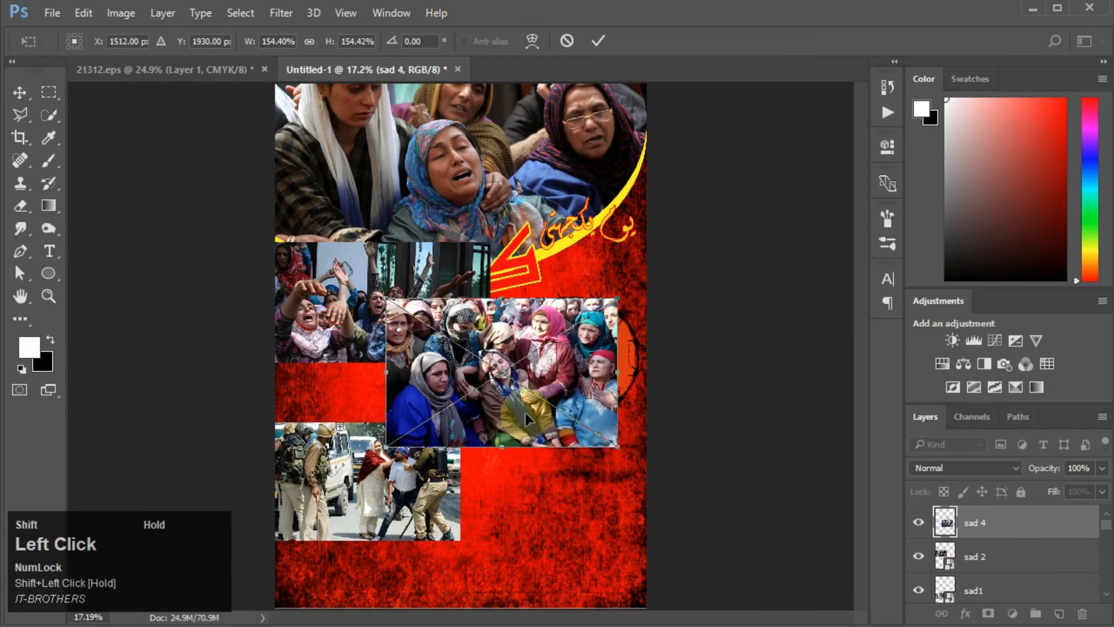
drag(524, 412, 482, 456)
key(Return)
Step: Scale down the sad 4 photo and position it at the poster's lower right
key(ctrl+t)
drag(604, 559, 627, 480)
drag(559, 473, 604, 500)
key(ctrl+z)
key(ctrl+alt+z)
key(Return)
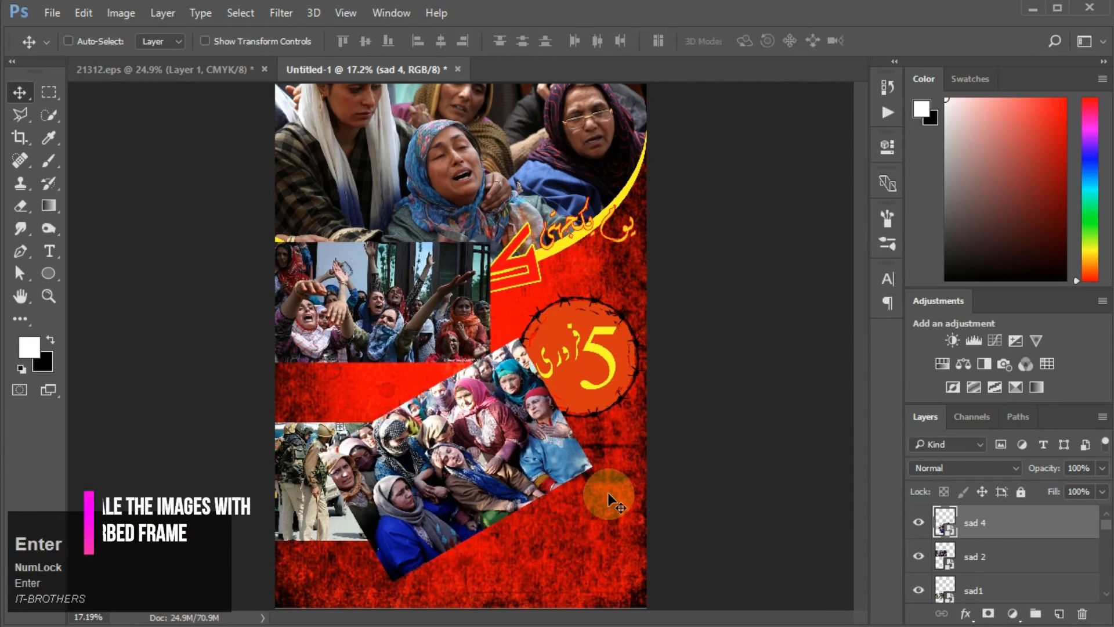
key(ctrl+z)
drag(644, 564, 608, 503)
key(Return)
Step: Turn on Auto-Select and scale down the sad1 photo in the lower-left area
click(106, 43)
click(395, 484)
key(ctrl+t)
drag(460, 540, 423, 518)
drag(411, 479, 439, 498)
key(Return)
Step: Move the barbed-wire frame layer above sad1 and fit the frame around the sad1 photo
scroll(962, 557, down, 3)
scroll(987, 563, up, 3)
drag(1016, 561, 1022, 599)
click(992, 560)
click(938, 578)
key(ctrl+t)
drag(450, 534, 416, 526)
drag(376, 510, 370, 517)
key(Return)
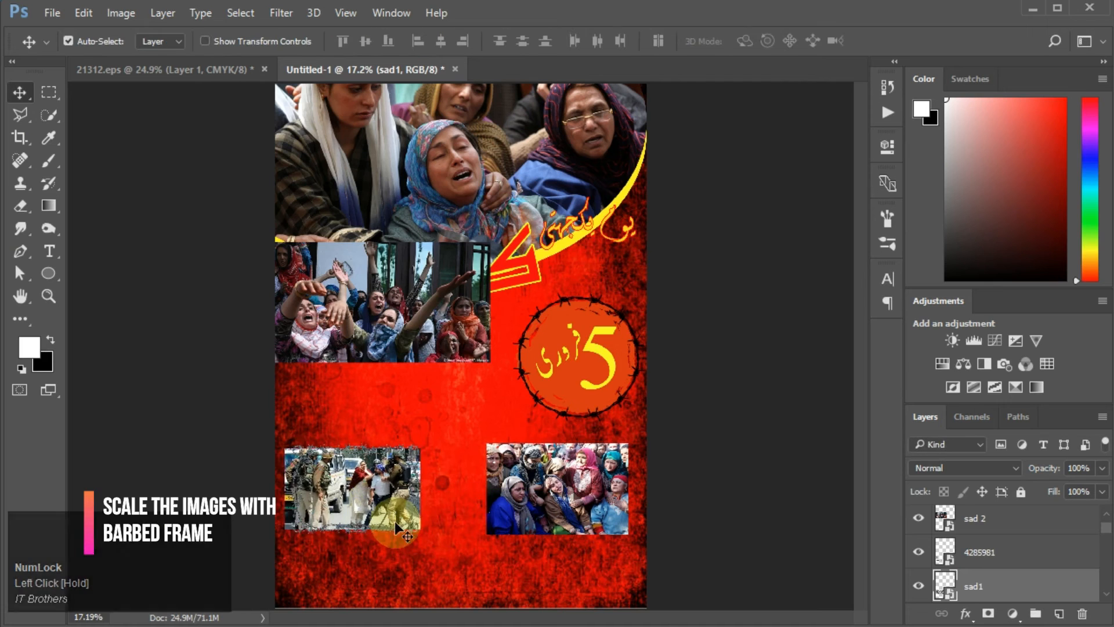
Step: Scale down and reposition the sad1 photo so it sits inside the barbed-wire frame
scroll(435, 464, up, 3)
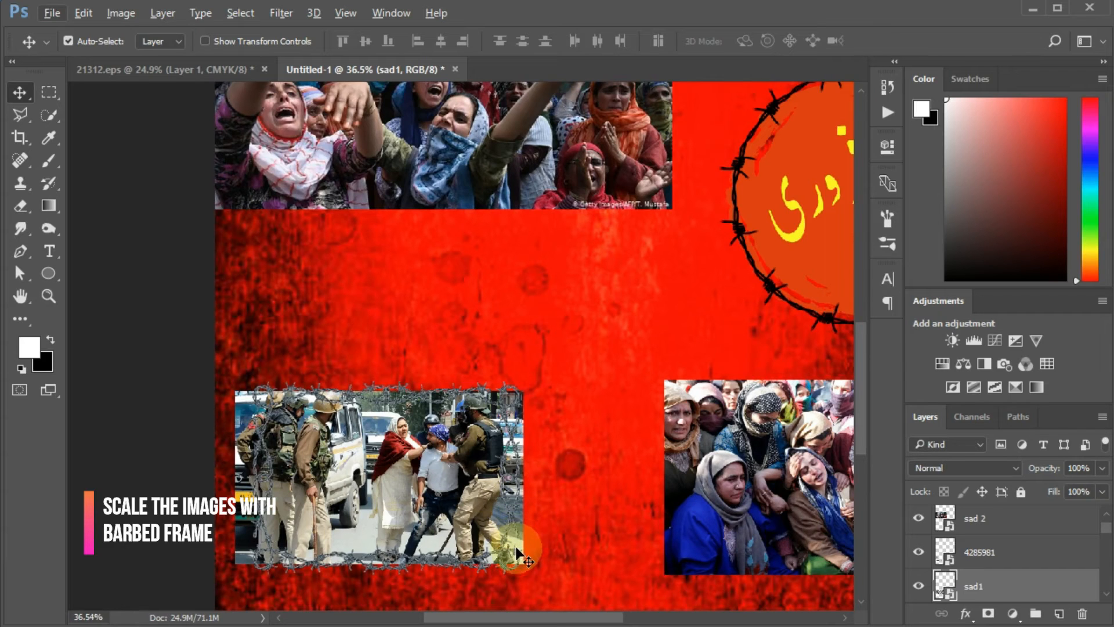
drag(429, 513, 405, 497)
key(ctrl+t)
drag(529, 567, 517, 555)
drag(426, 525, 426, 529)
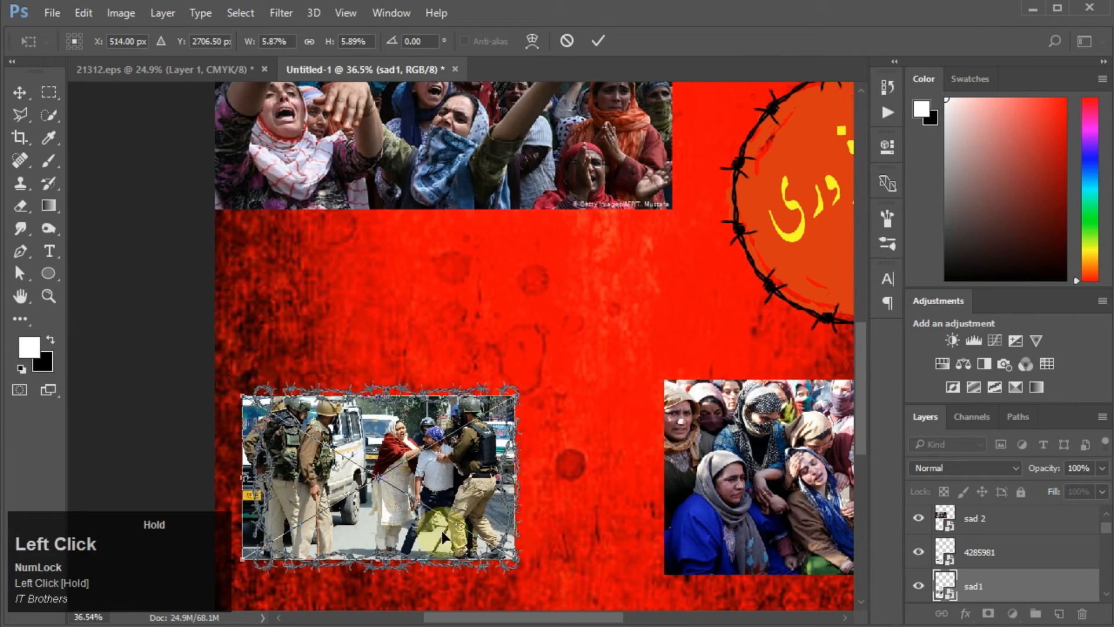
drag(517, 563, 501, 552)
mouse_move(420, 516)
mouse_down()
mouse_move(427, 528)
mouse_move(433, 520)
mouse_up()
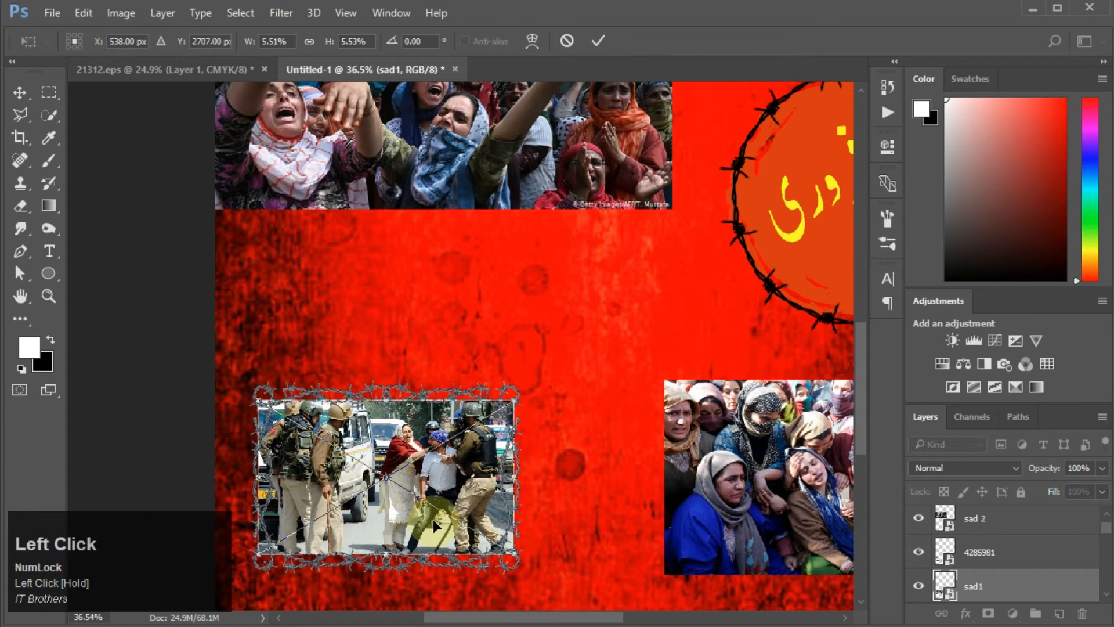
double_click(433, 520)
scroll(435, 525, down, 1)
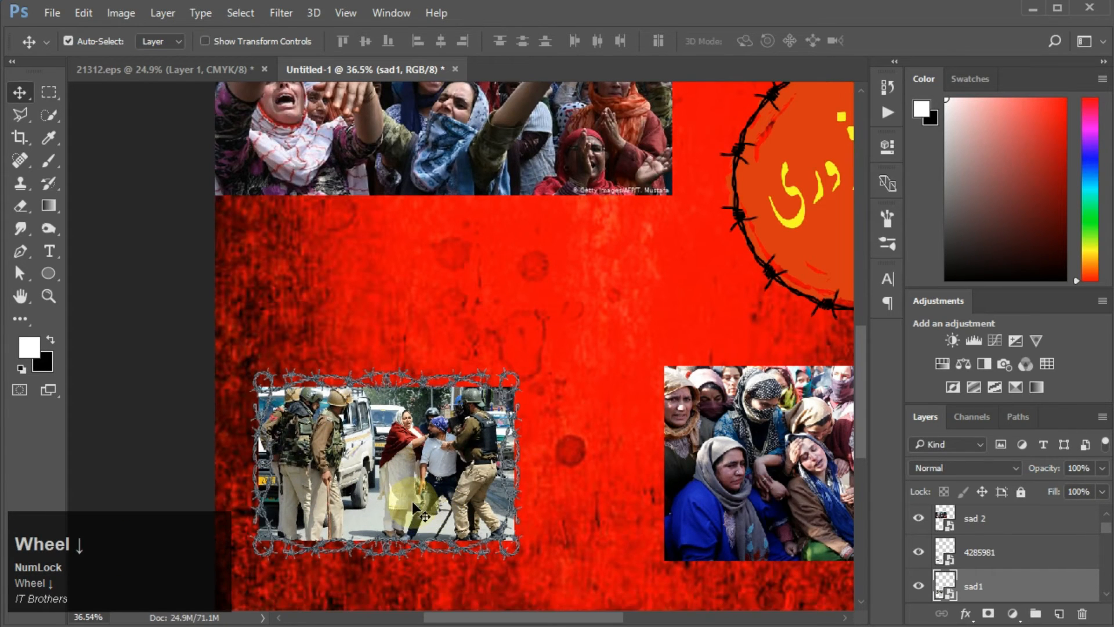
Step: Duplicate the barbed-wire frame layer and move the copy above the sad 2 layer
click(986, 587)
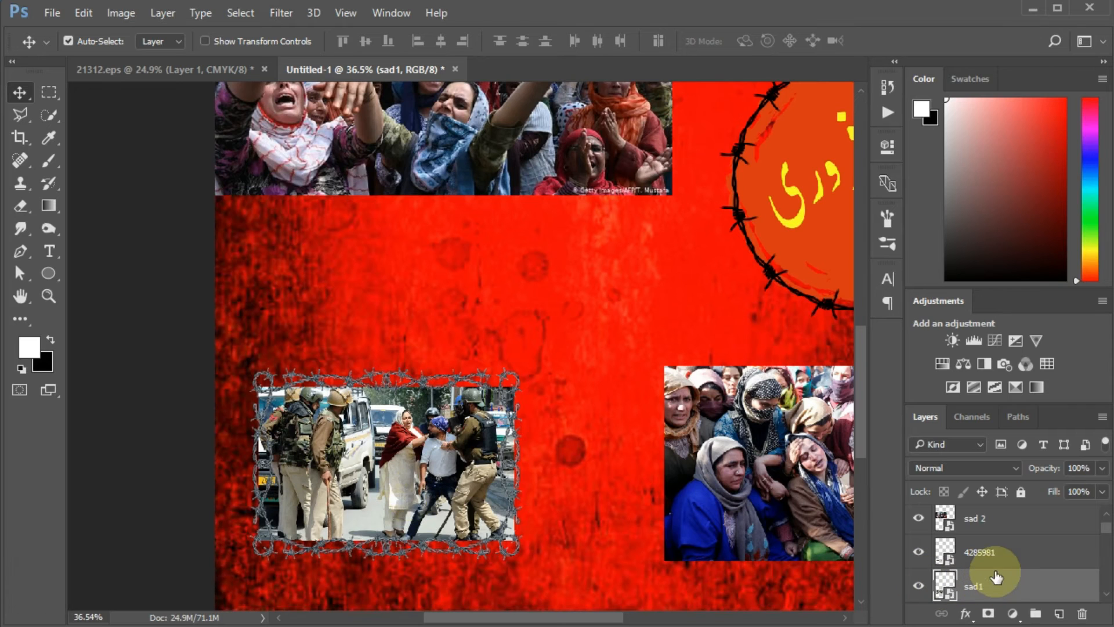
click(1009, 566)
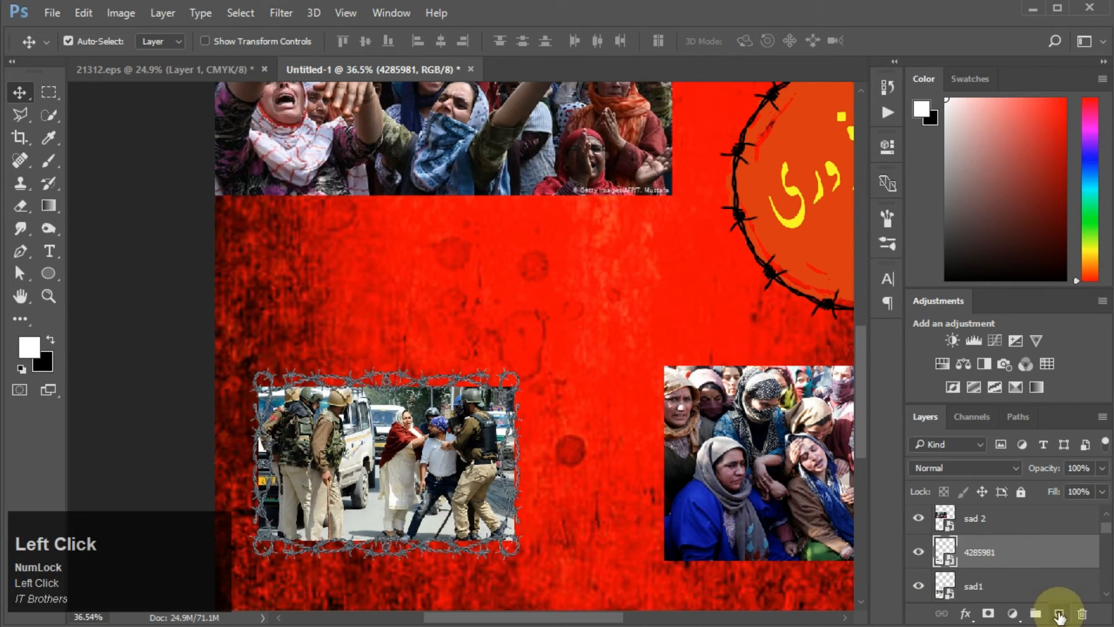
drag(1042, 570, 1059, 613)
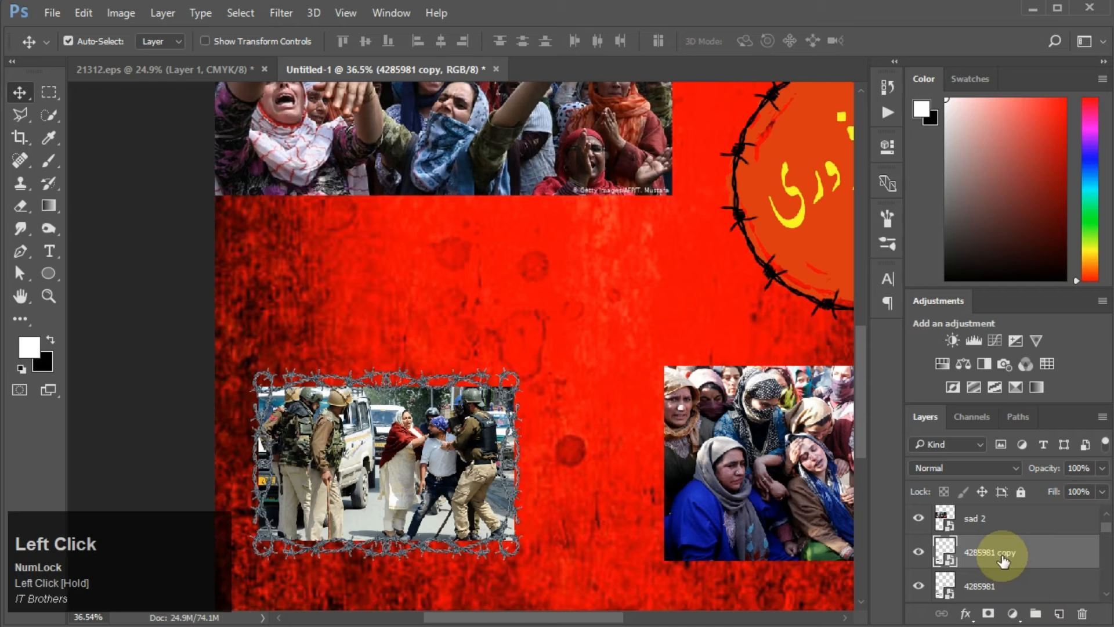
drag(1023, 560, 1039, 517)
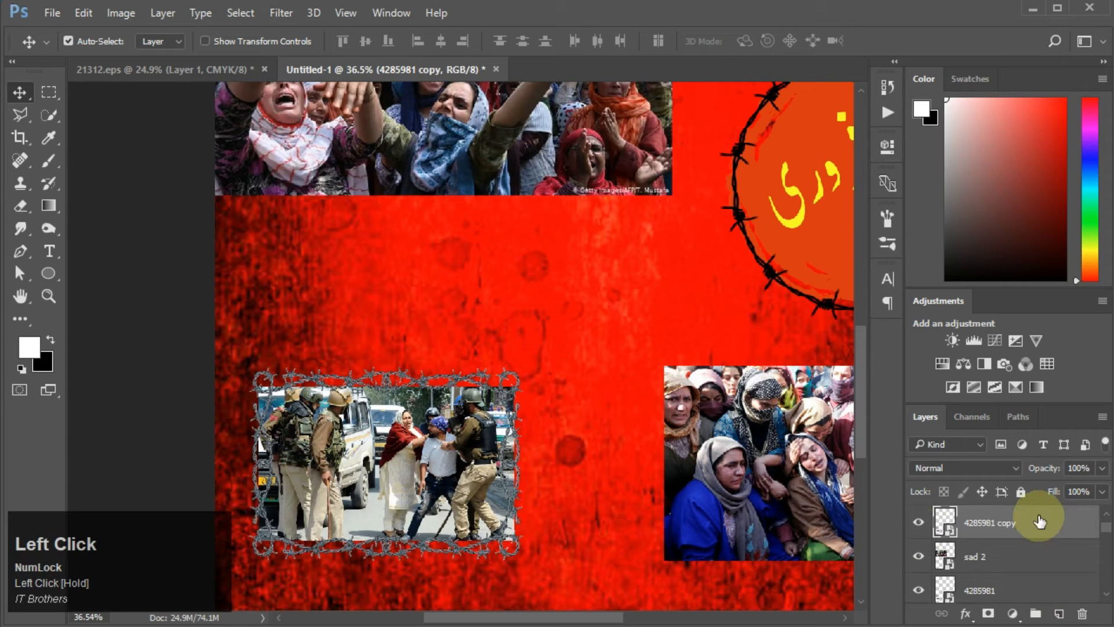
Step: Turn off Auto-Select and move the duplicated frame onto the sad 2 photo at upper left
key(v)
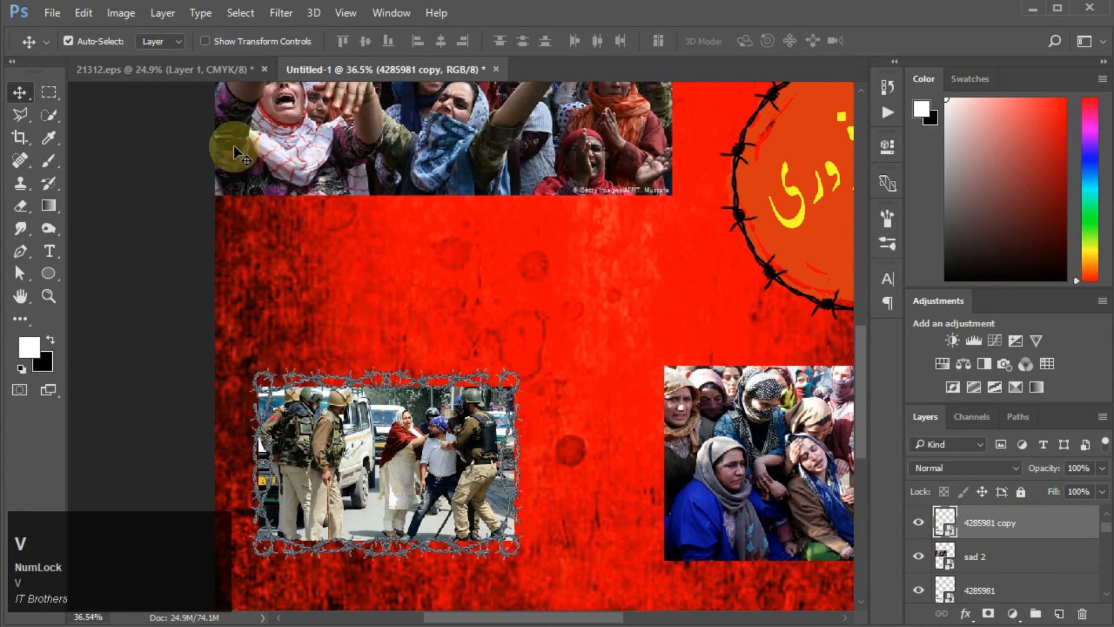
click(93, 41)
drag(427, 499, 786, 508)
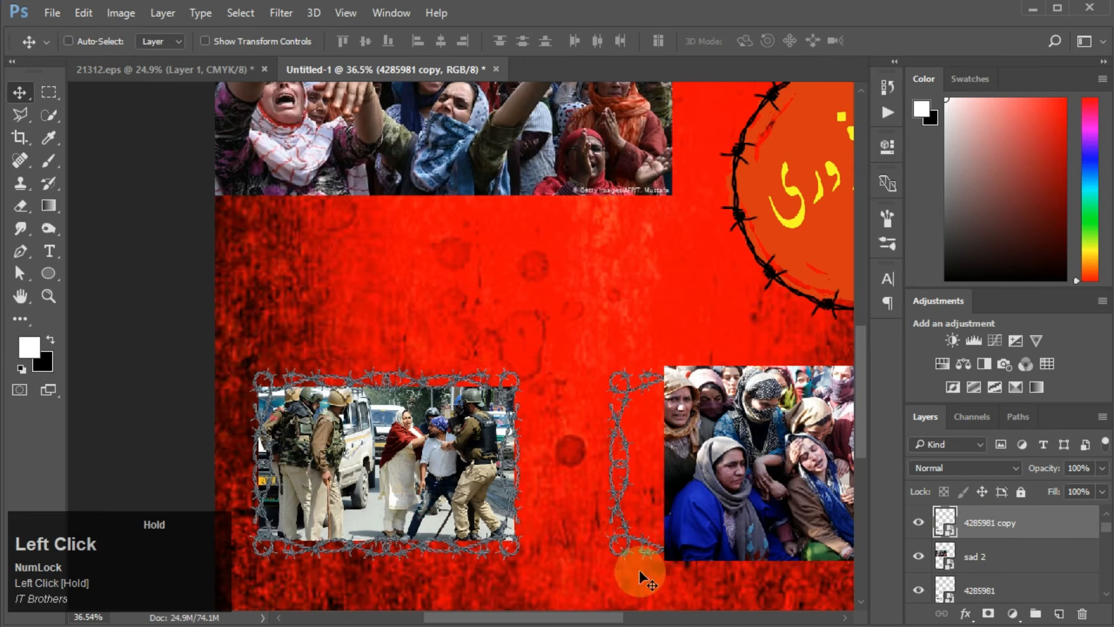
drag(560, 617, 647, 624)
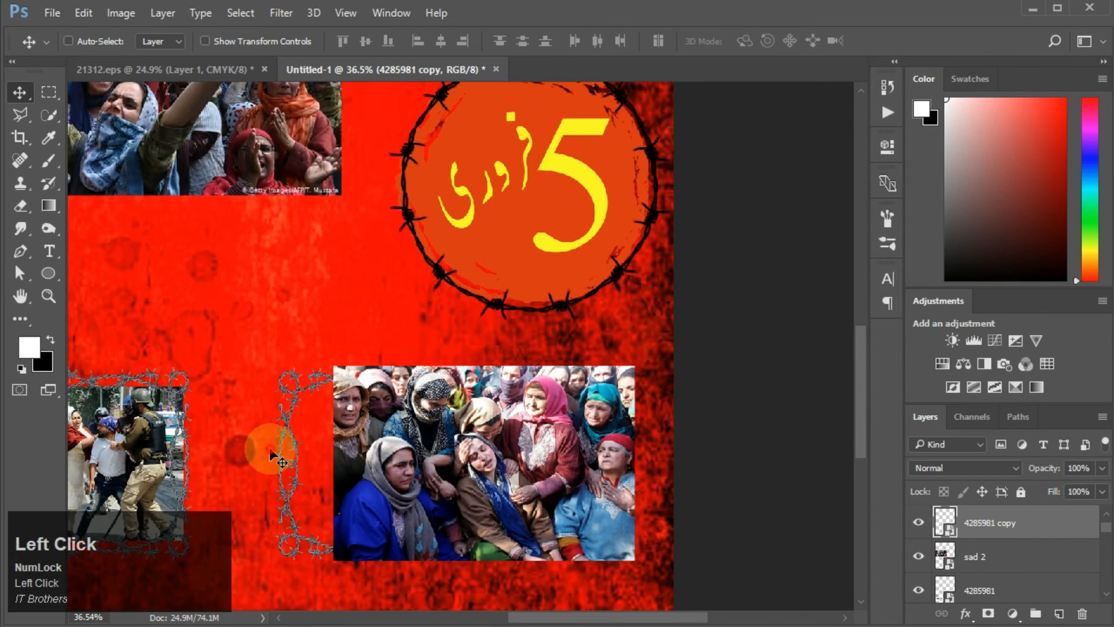
drag(279, 455, 74, 120)
drag(549, 617, 482, 617)
click(860, 87)
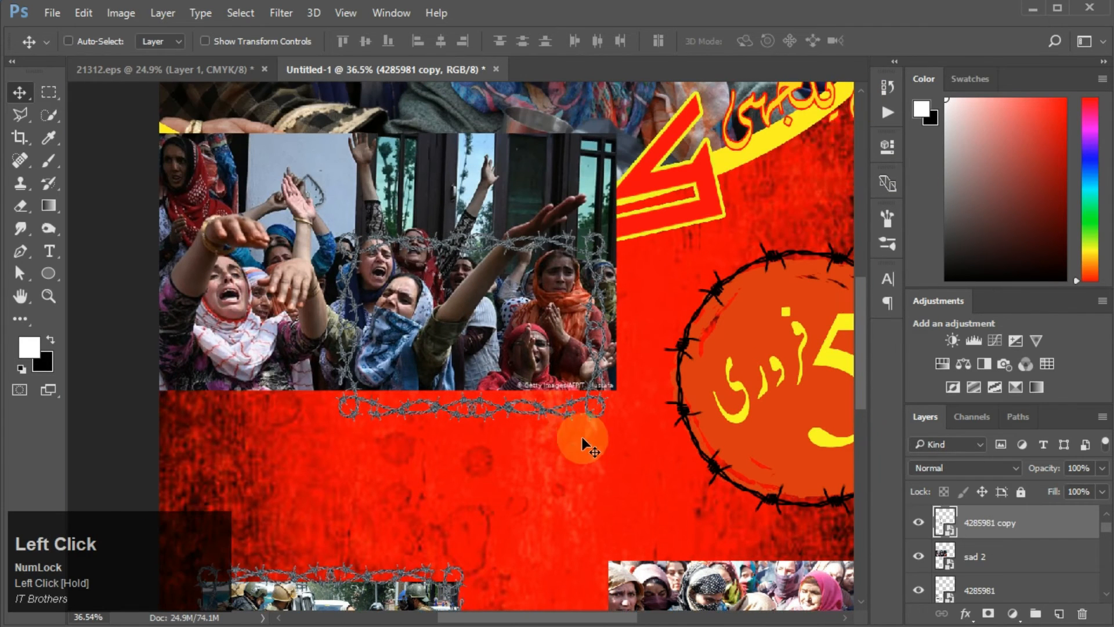
drag(580, 412, 598, 388)
Step: Scale the duplicated frame so it fits around the edges of the sad 2 photo
key(ctrl+t)
drag(411, 148, 410, 128)
drag(227, 268, 159, 270)
drag(581, 268, 617, 268)
drag(375, 408, 379, 390)
key(Return)
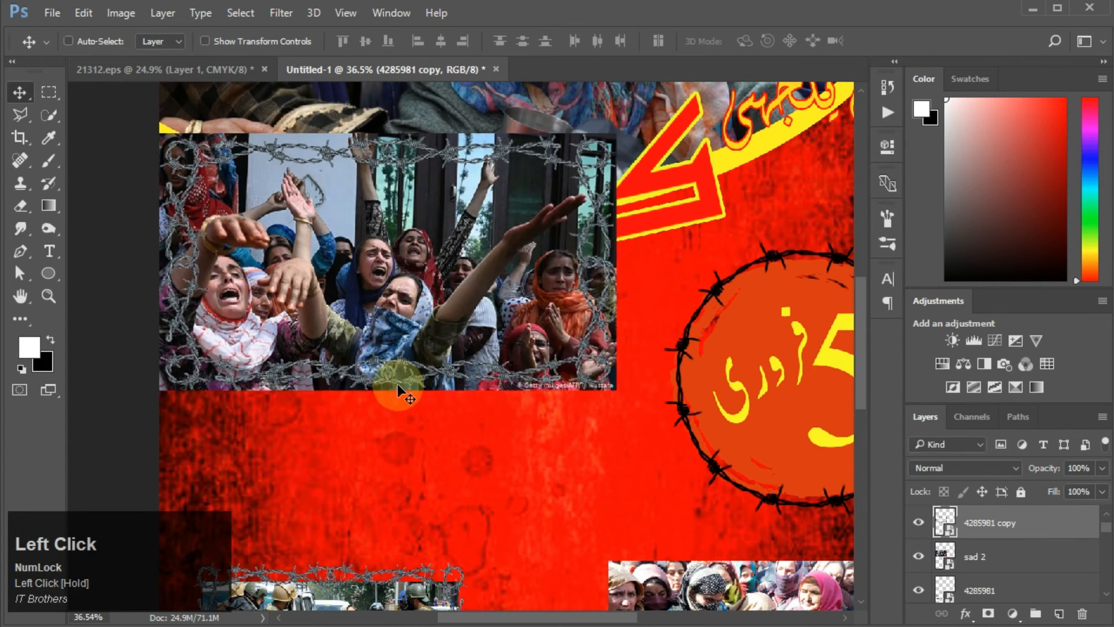
Step: Group the sad 2 photo together with its barbed-wire frame
shift+click(1017, 564)
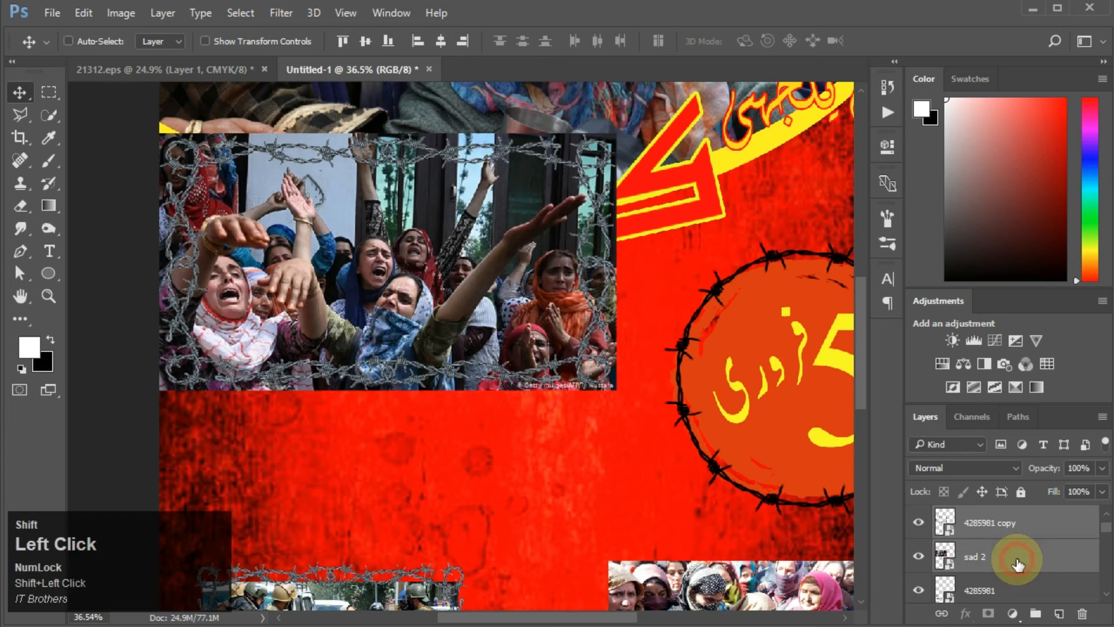
key(ctrl+g)
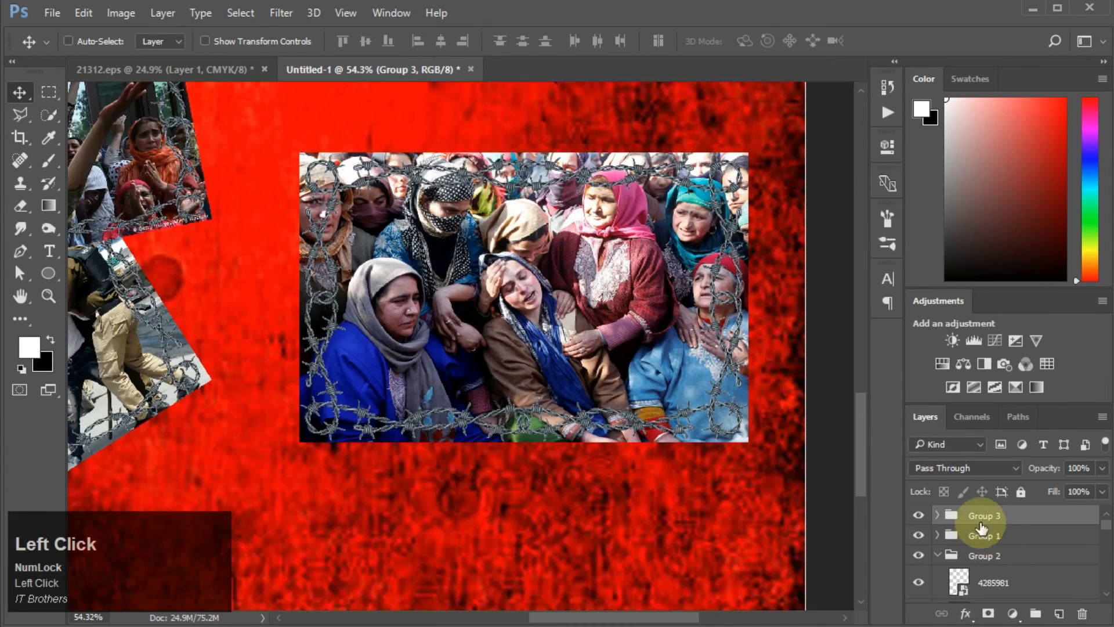
Step: Rotate the Group 3 framed photo by about -19 degrees
key(ctrl+t)
drag(764, 455, 792, 374)
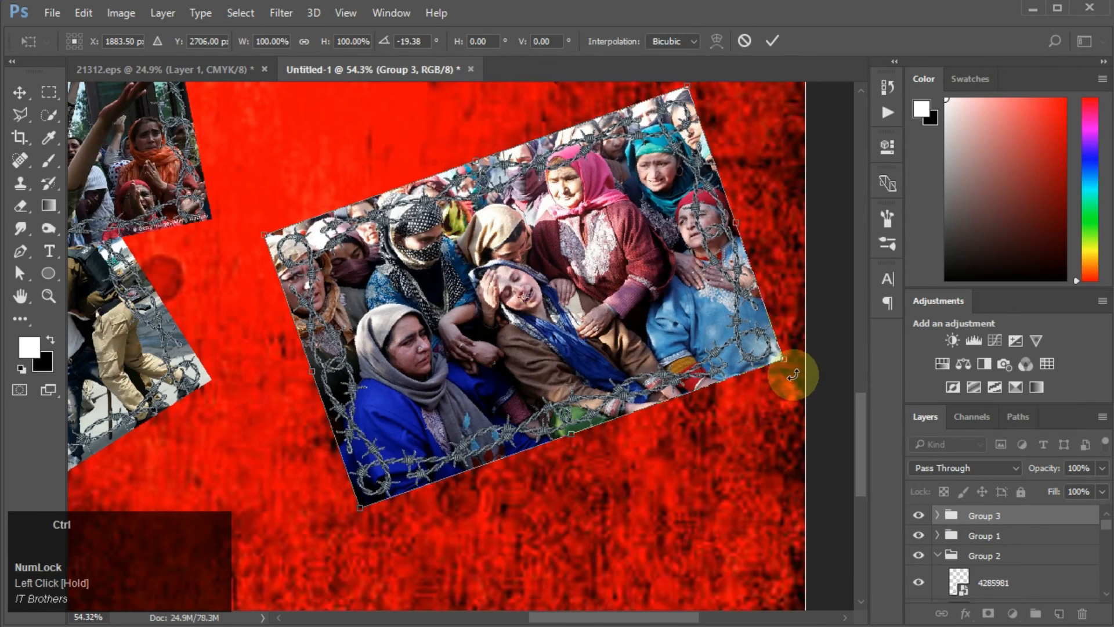
key(ctrl+0)
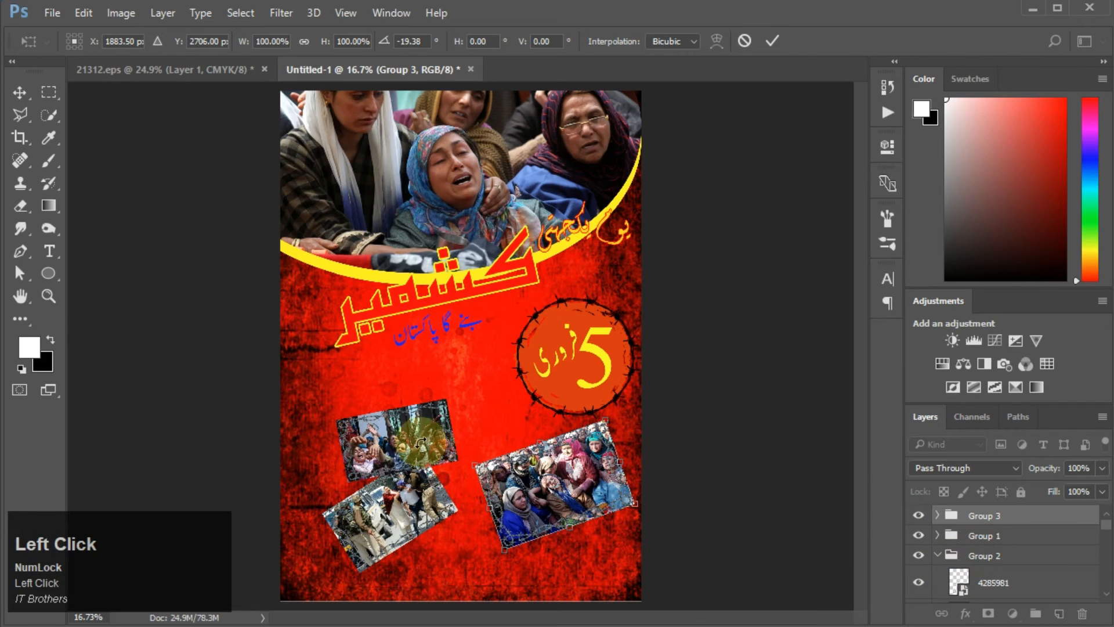
Step: Move and rotate the Group 1 framed photo in the lower-left area
click(985, 535)
drag(422, 446, 473, 447)
key(ctrl+t)
drag(548, 465, 528, 427)
key(Return)
Step: Try scaling and moving the Group 2 framed photo, undoing the last move
click(976, 555)
key(ctrl+t)
drag(483, 577, 473, 587)
key(v)
drag(378, 540, 341, 523)
drag(441, 464, 441, 503)
key(ctrl+z)
Step: Reposition Groups 3, 1 and 2 and scale Group 2 slightly so the tilted photos overlap in the lower half
click(963, 520)
drag(486, 458, 489, 497)
click(987, 530)
drag(473, 434, 467, 477)
drag(333, 489, 337, 473)
click(1006, 555)
drag(377, 516, 379, 458)
mouse_move(411, 461)
mouse_down()
mouse_move(403, 482)
mouse_move(399, 454)
mouse_up()
click(1039, 540)
key(ctrl+t)
drag(581, 572, 573, 580)
key(Return)
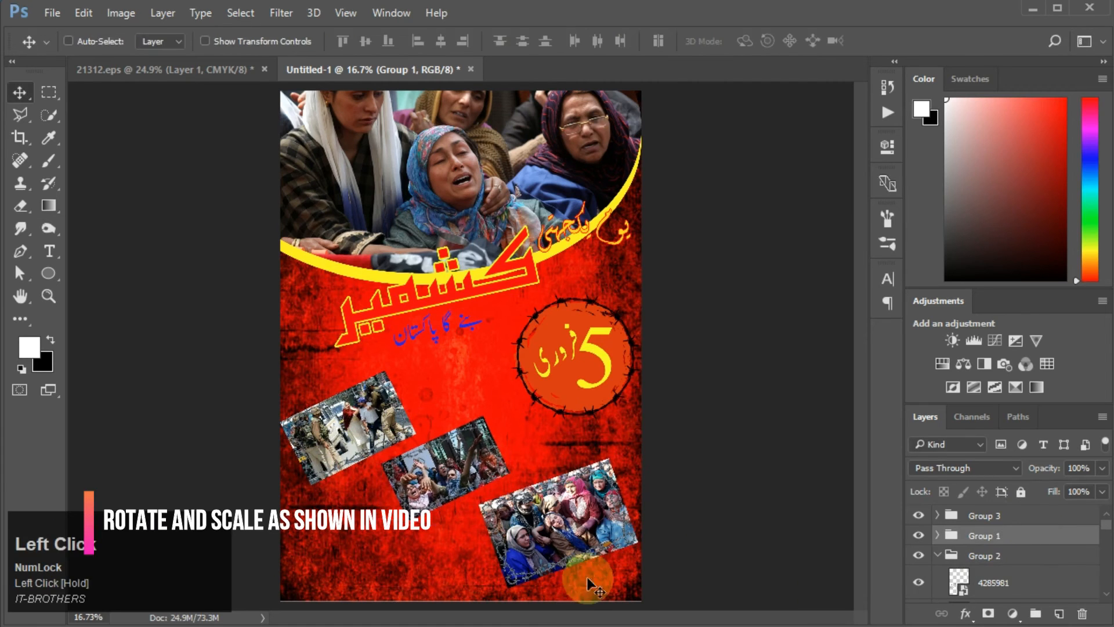
Step: Scale down the Group 3 photo slightly and nudge it into place at lower right
click(989, 518)
key(ctrl+t)
drag(704, 587, 700, 574)
key(Return)
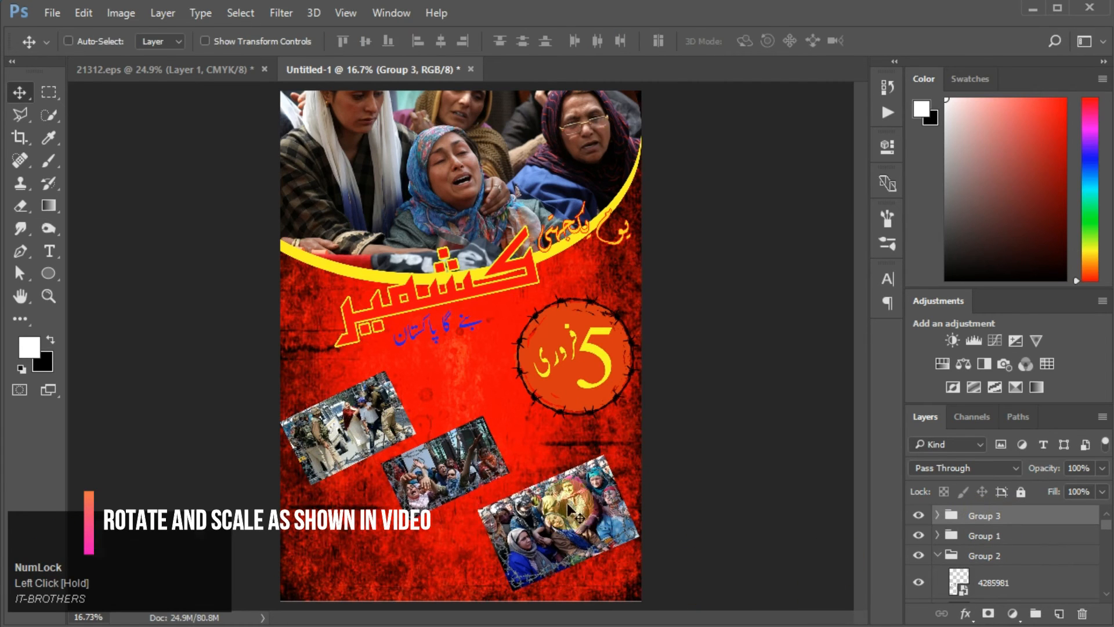
drag(568, 509, 577, 512)
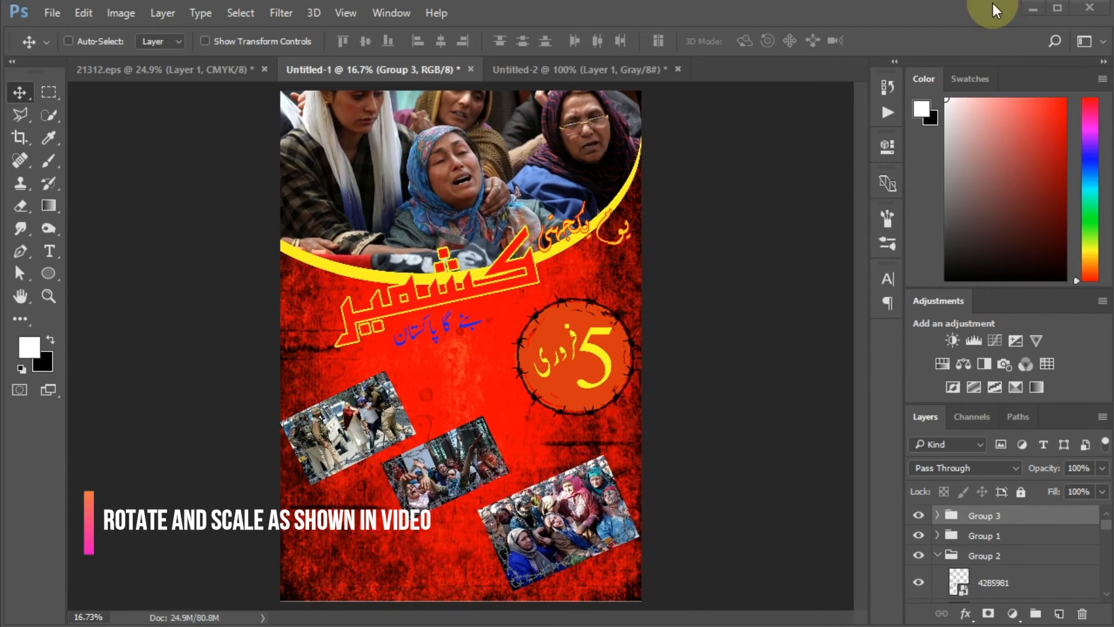
Step: Bring the Urdu poetry calligraphy from Untitled-2 into the poster and scale it up at the lower left
click(654, 74)
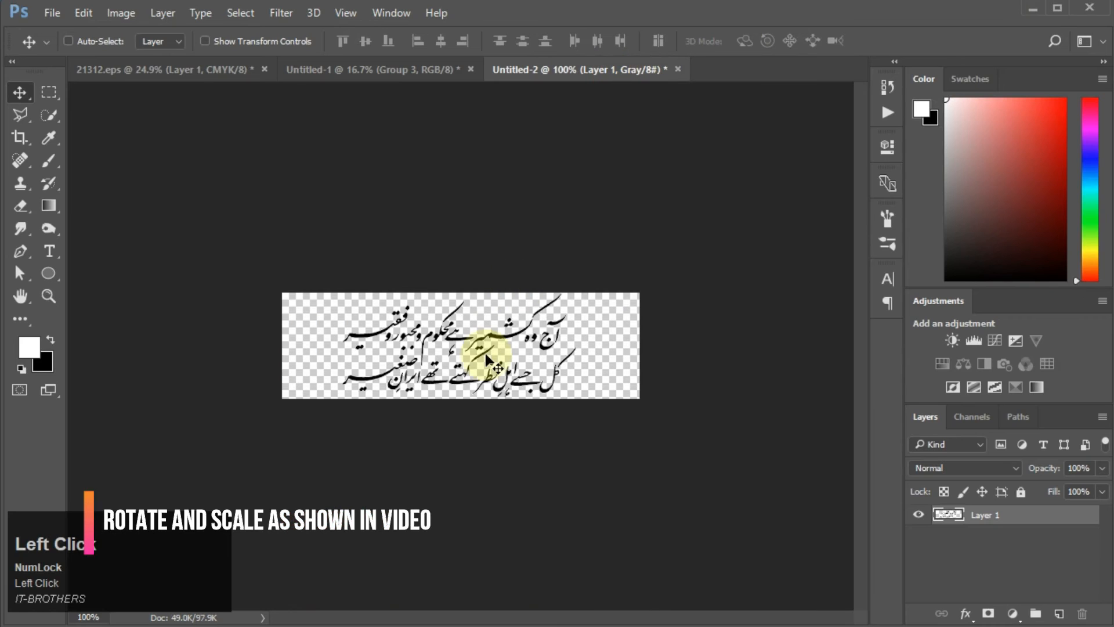
drag(512, 338, 416, 544)
key(ctrl+t)
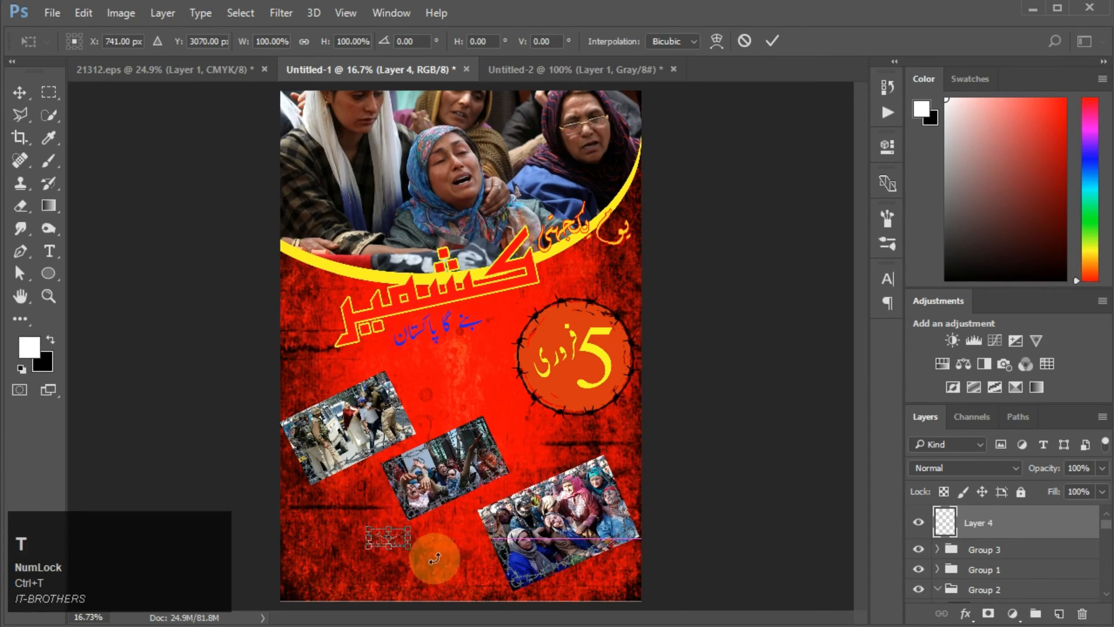
drag(417, 545, 485, 587)
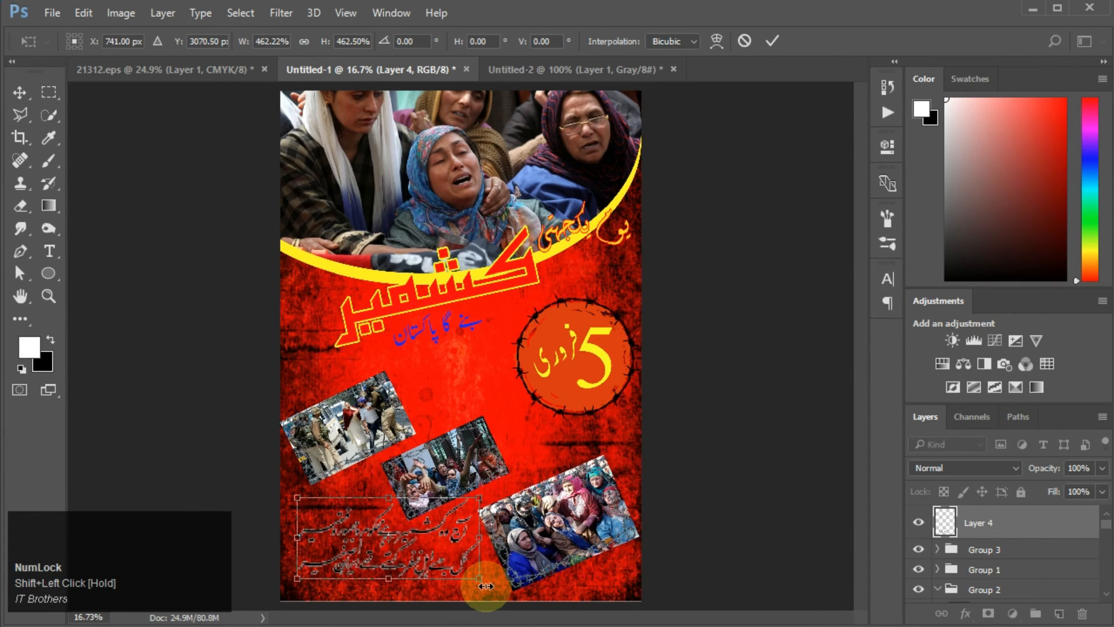
key(Return)
Step: Apply a Color Overlay to the calligraphy using the poster's yellow
click(965, 613)
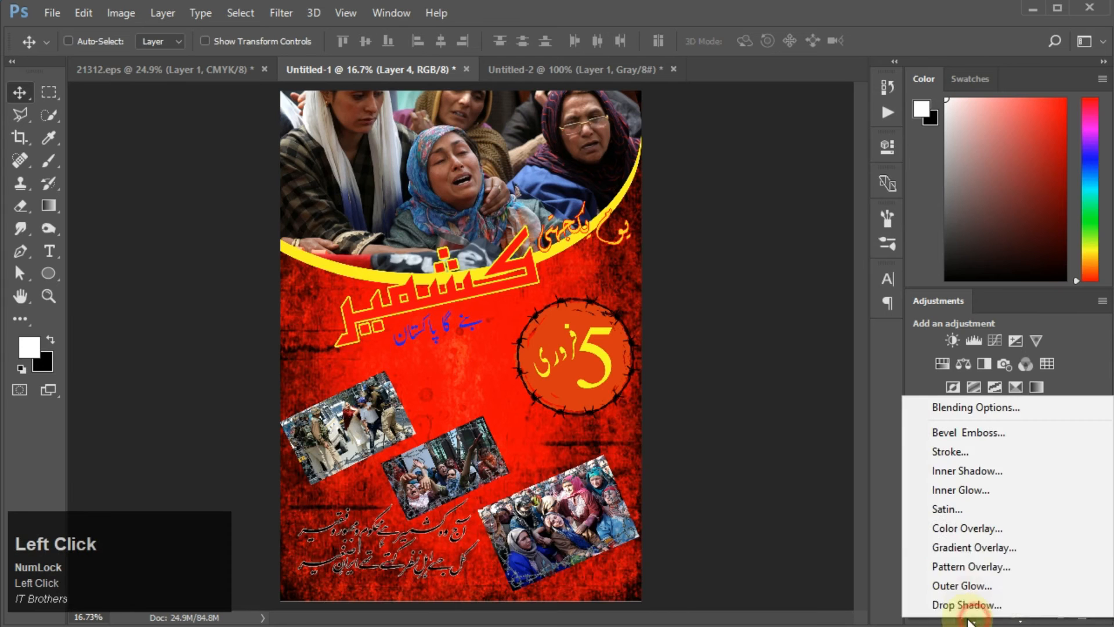
click(973, 527)
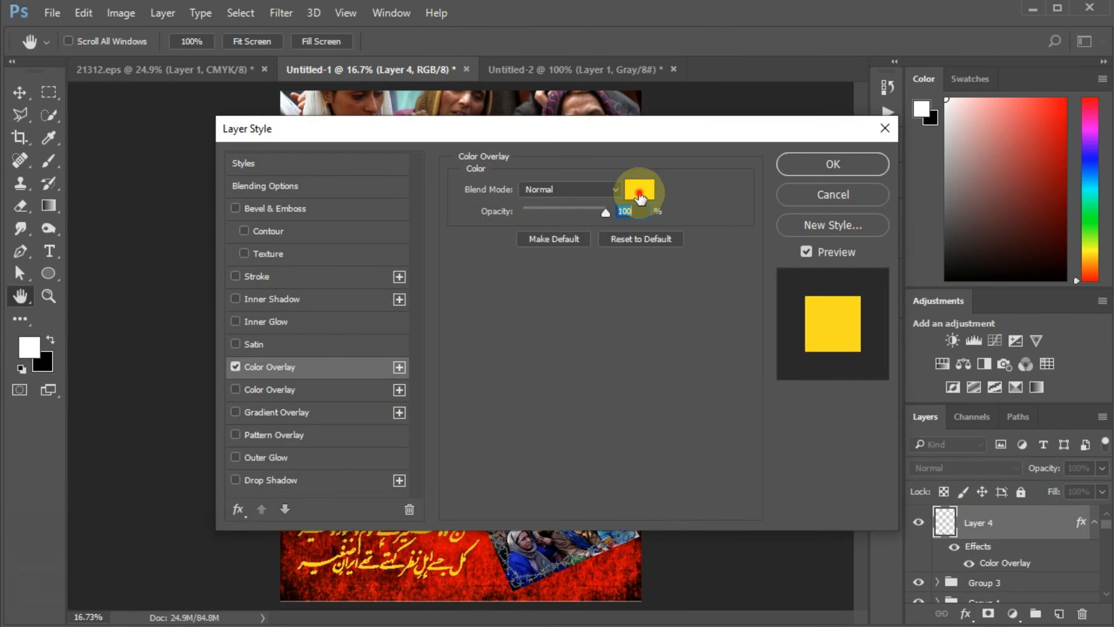
click(640, 198)
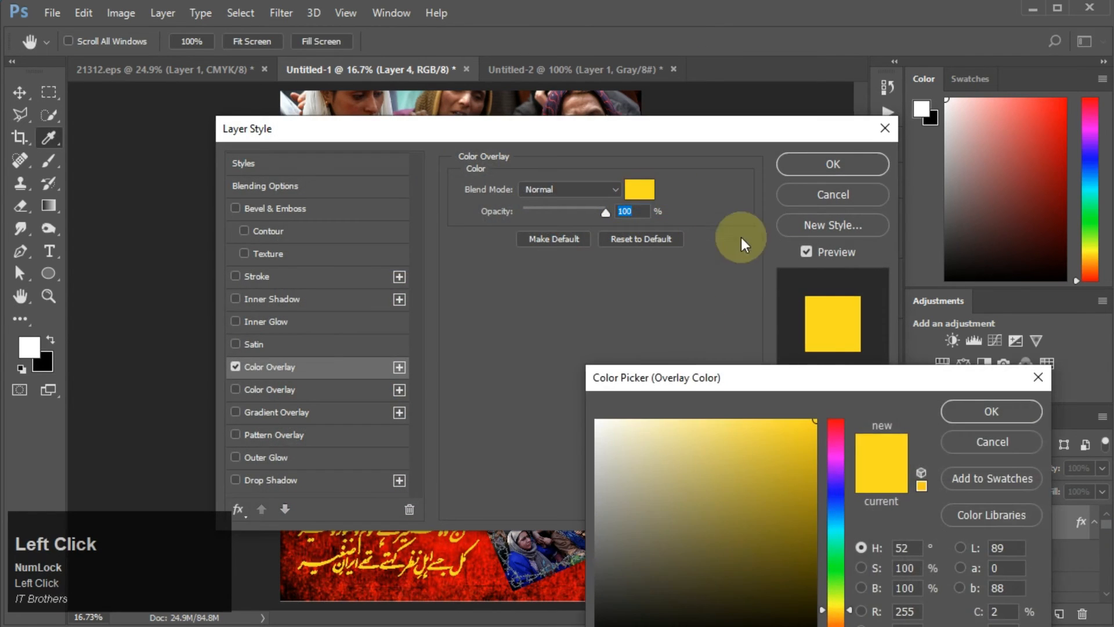
click(963, 414)
click(813, 172)
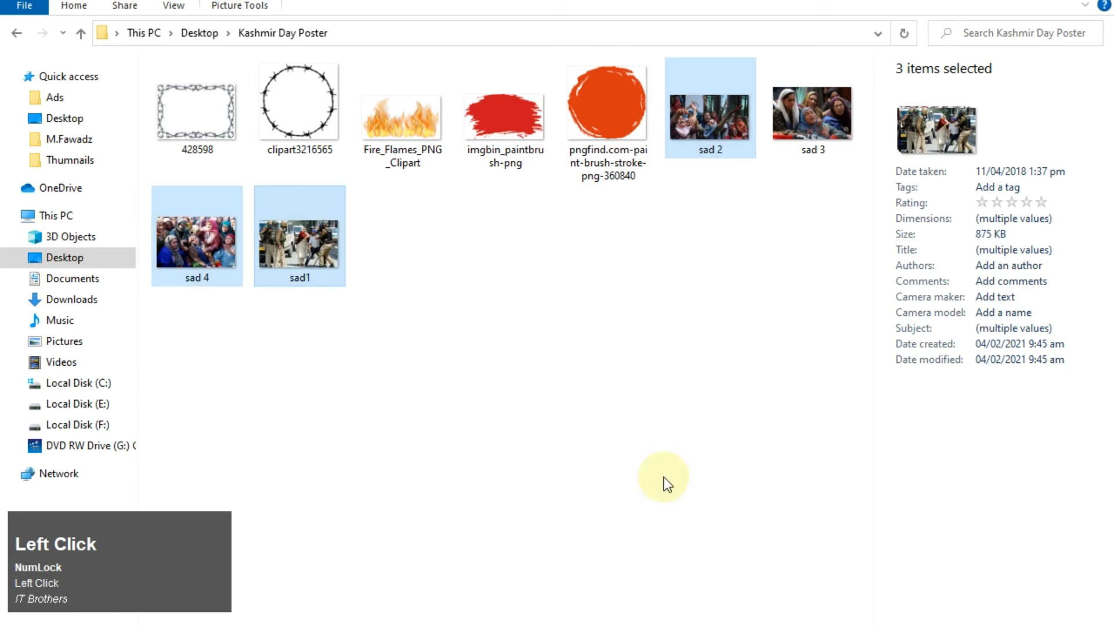
Step: Place the red paintbrush-stroke image across the poster's bottom and move its layer below the calligraphy
click(514, 119)
mouse_move(514, 119)
mouse_down()
mouse_move(539, 428)
mouse_move(510, 625)
mouse_move(412, 624)
mouse_move(401, 580)
mouse_move(432, 566)
mouse_up()
mouse_move(519, 364)
mouse_down()
mouse_move(461, 584)
mouse_move(462, 574)
mouse_up()
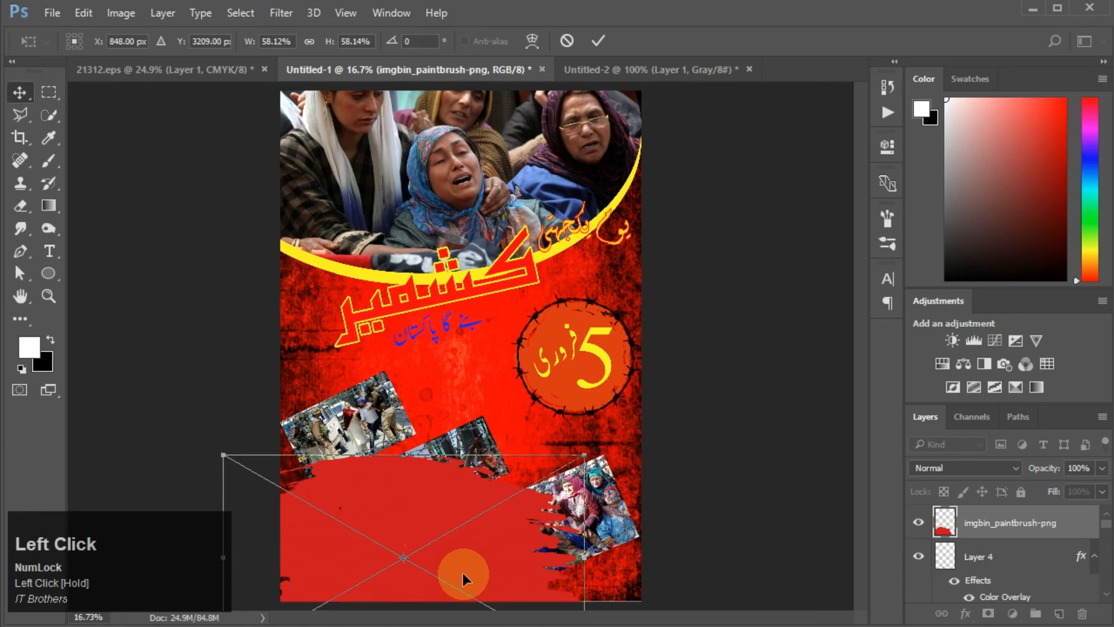
double_click(462, 572)
drag(1020, 524, 1002, 564)
click(999, 521)
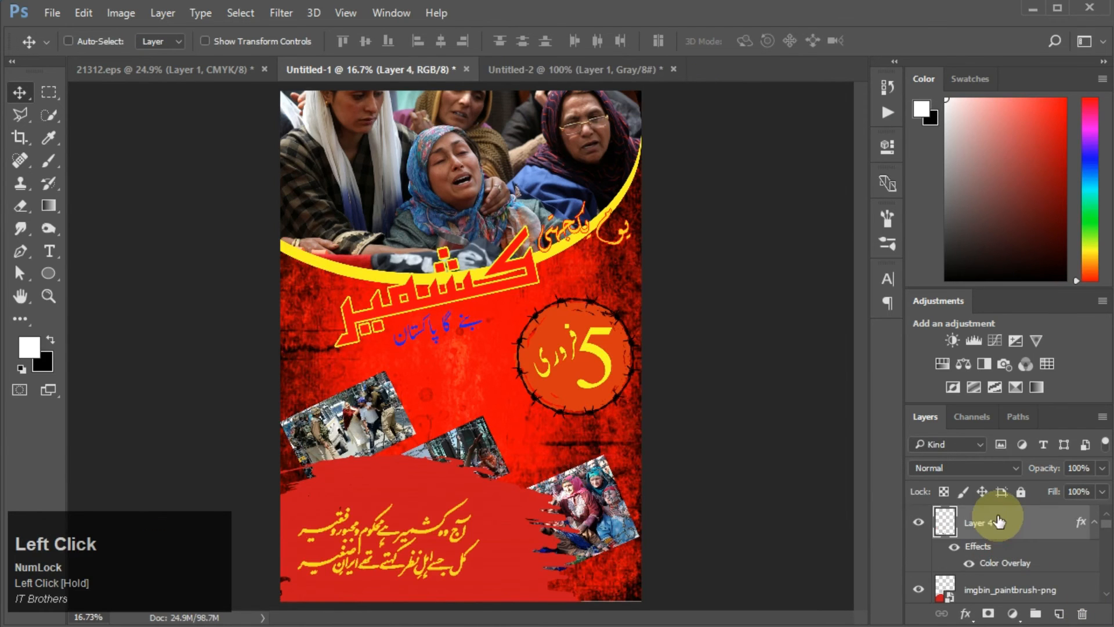
key(F4)
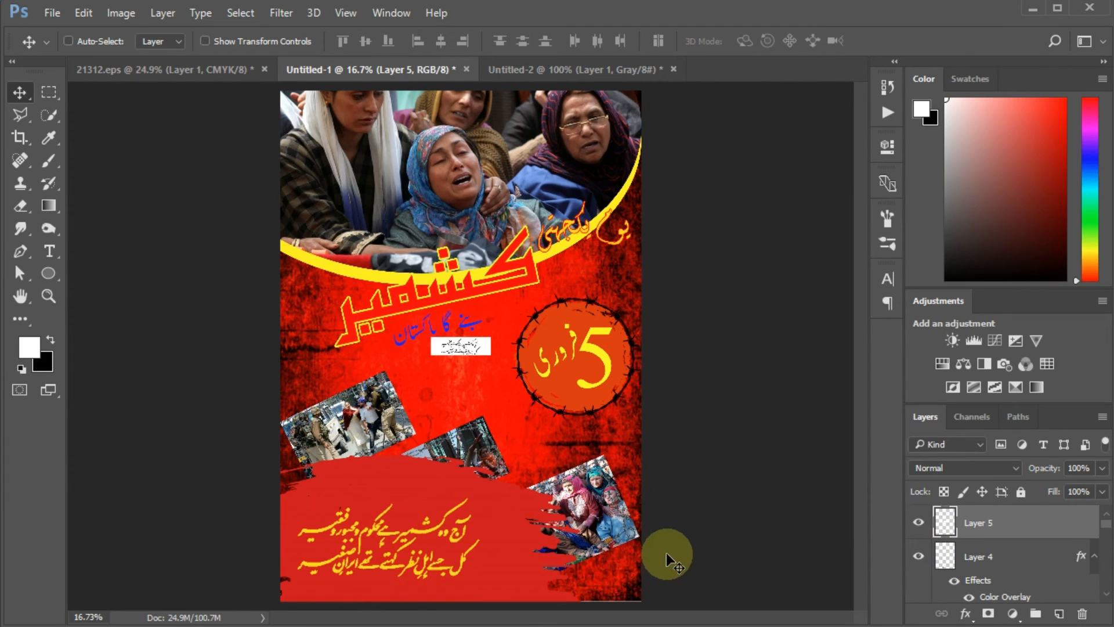
click(514, 541)
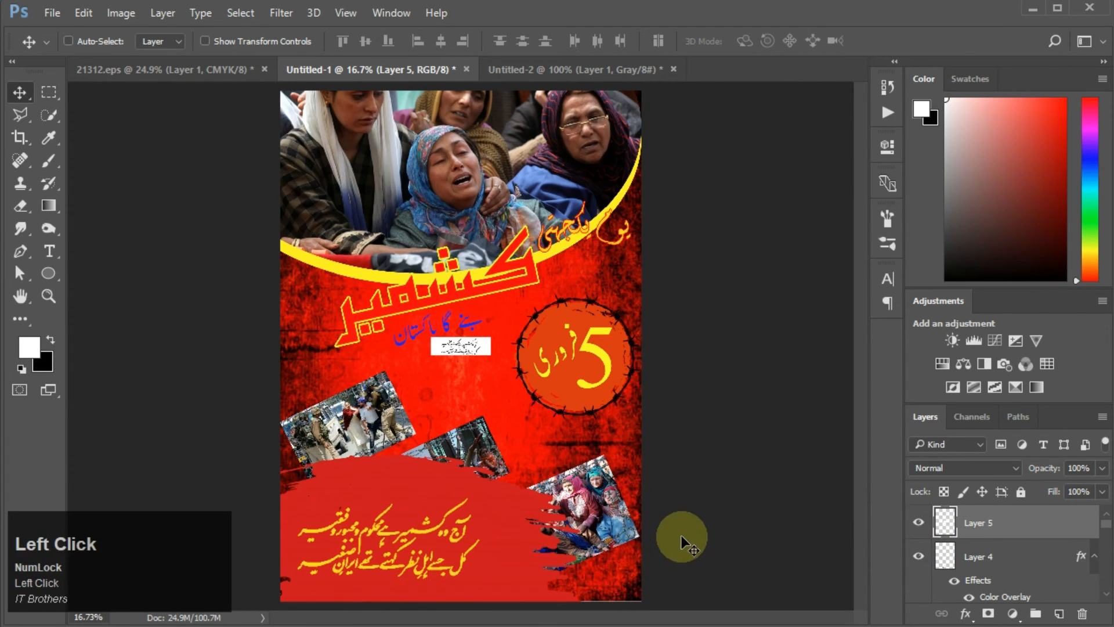
key(ctrl+0)
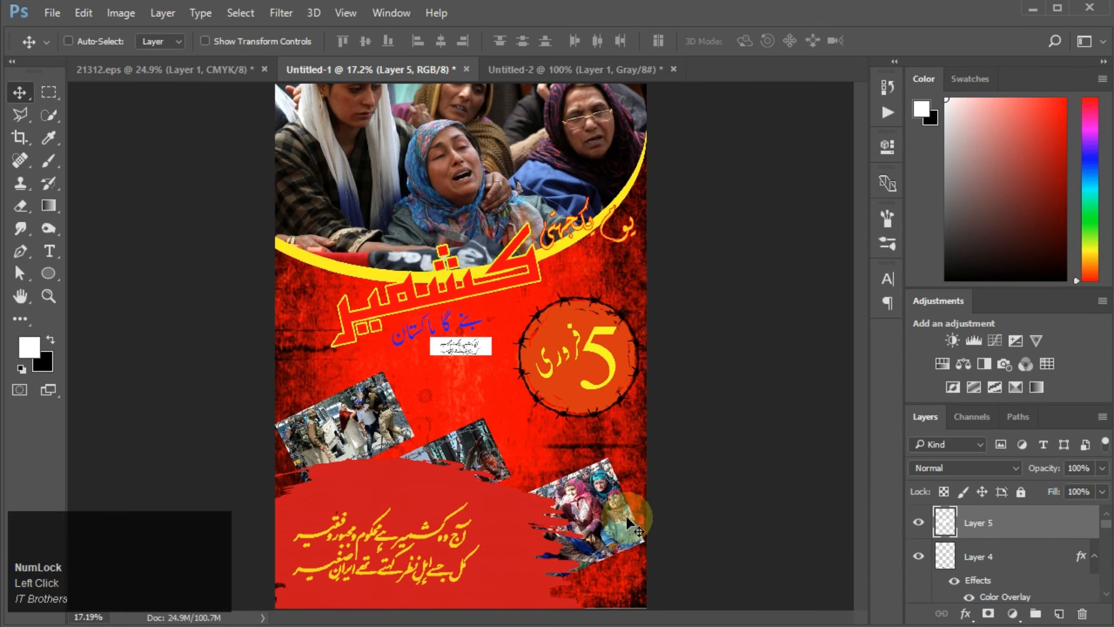
click(971, 556)
drag(536, 530, 514, 567)
click(966, 520)
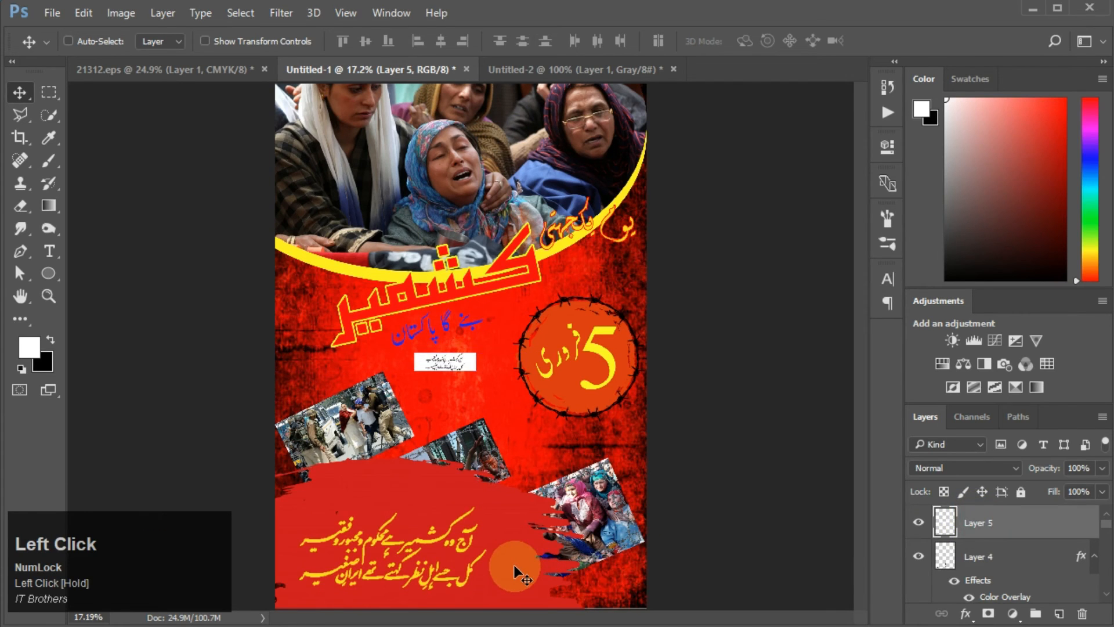
key(ctrl+z)
key(ctrl+z)
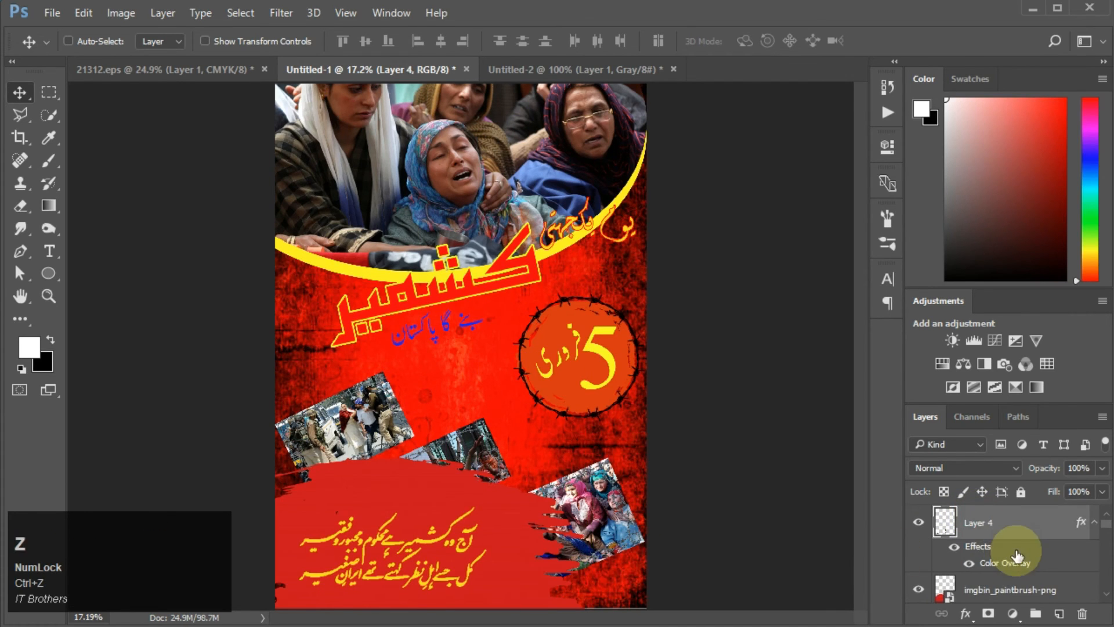
Step: Nudge the red paintbrush stroke slightly downward at the poster's bottom
scroll(1008, 535, up, 1)
click(1017, 577)
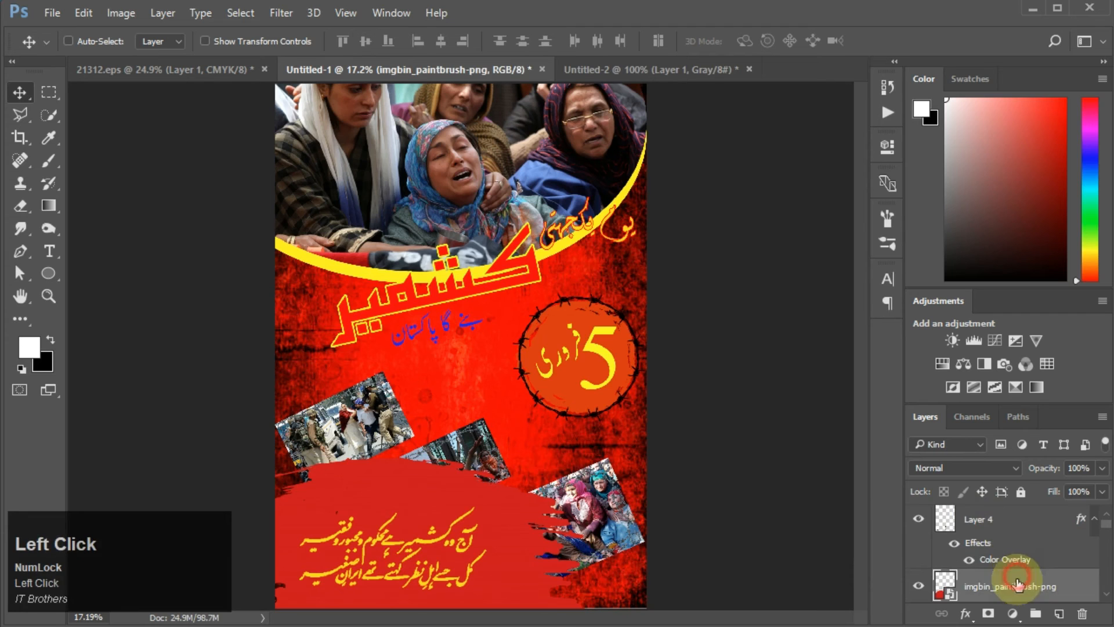
mouse_move(532, 563)
mouse_down()
mouse_move(516, 584)
mouse_move(535, 570)
mouse_up()
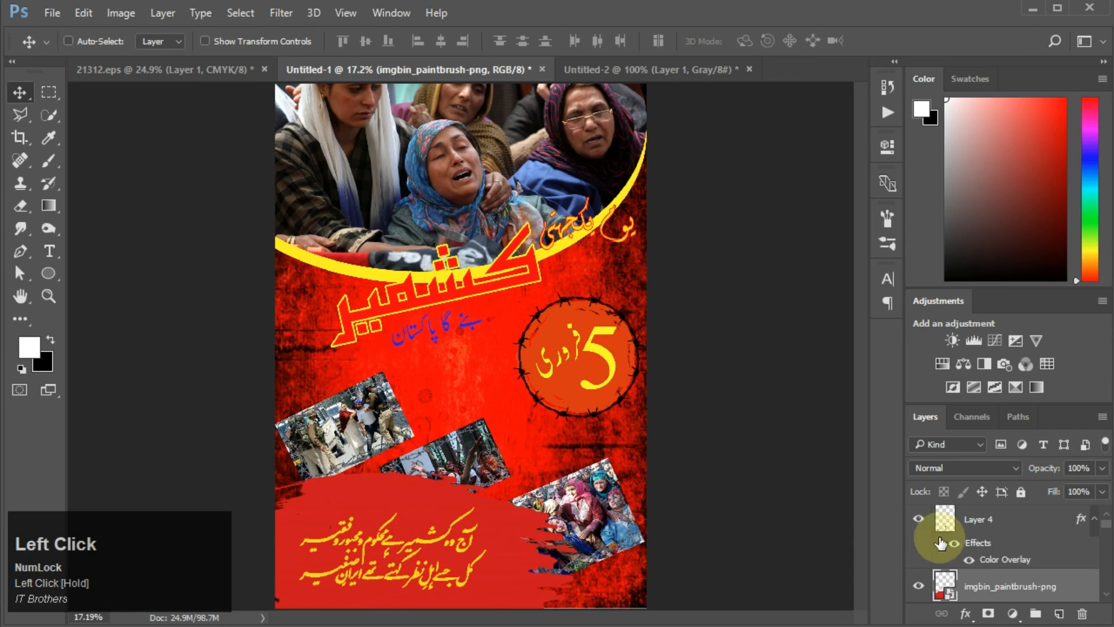
Step: Scale the yellow poetry calligraphy up to about 106%
click(985, 523)
key(ctrl+t)
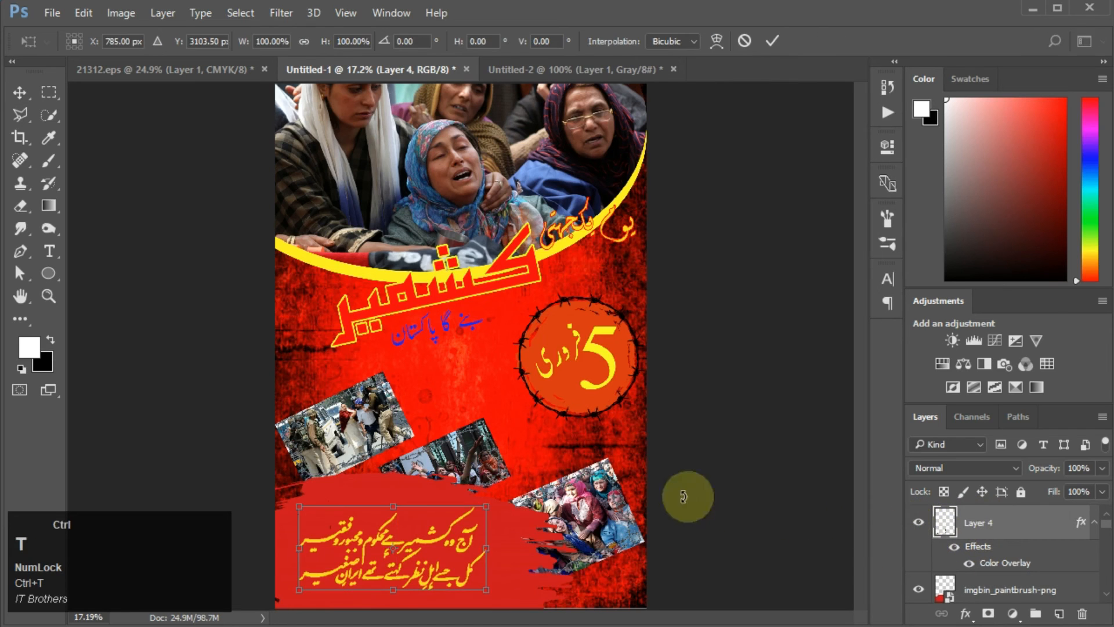
drag(489, 507, 500, 501)
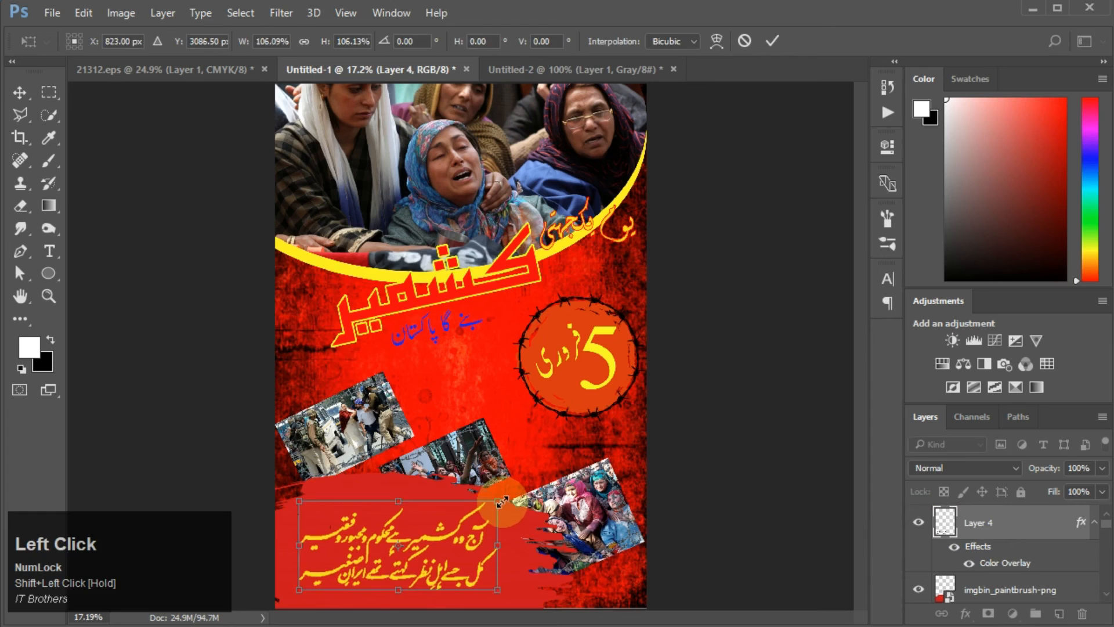
click(502, 501)
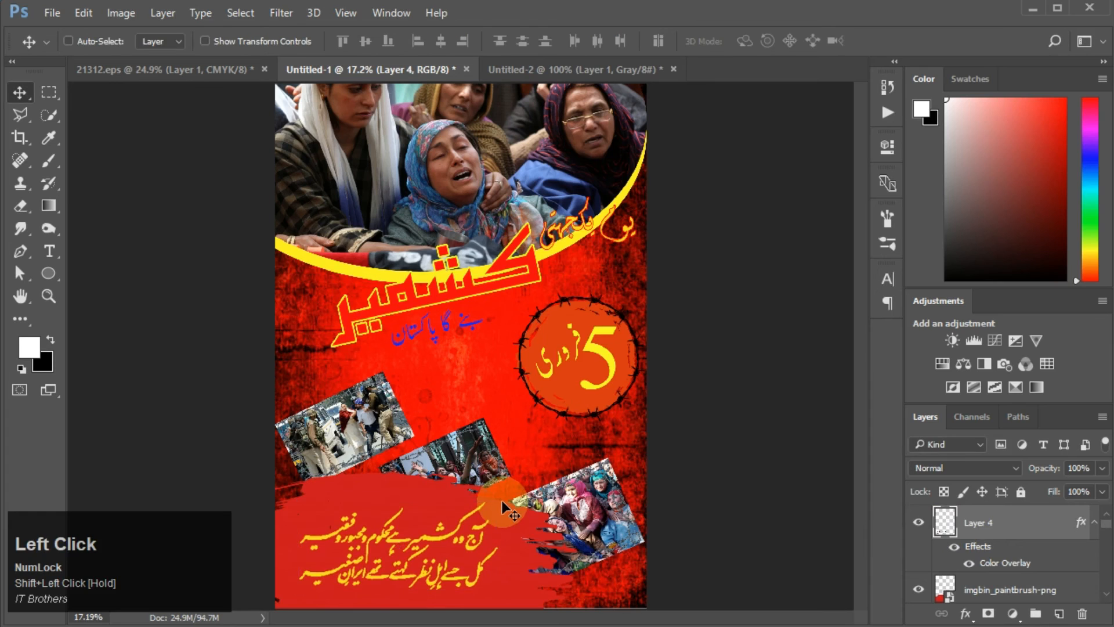
Step: Reorder the layers so the three photo groups sit above the red paint stroke
shift+click(1015, 590)
scroll(1017, 577, down, 2)
scroll(1017, 578, up, 2)
scroll(1019, 581, down, 2)
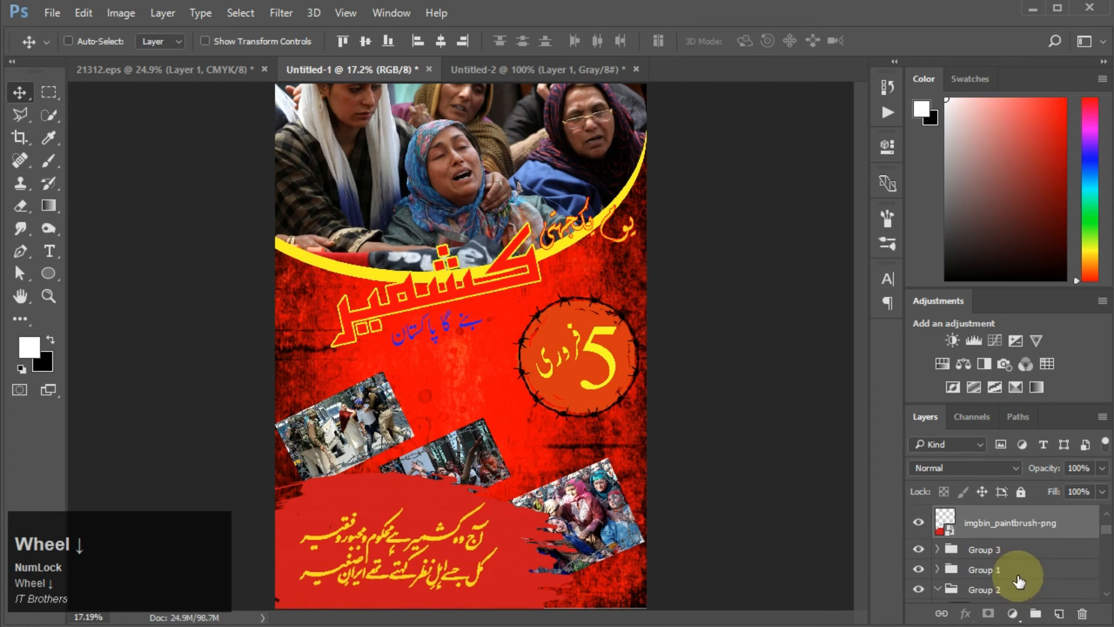
drag(1026, 546, 1026, 592)
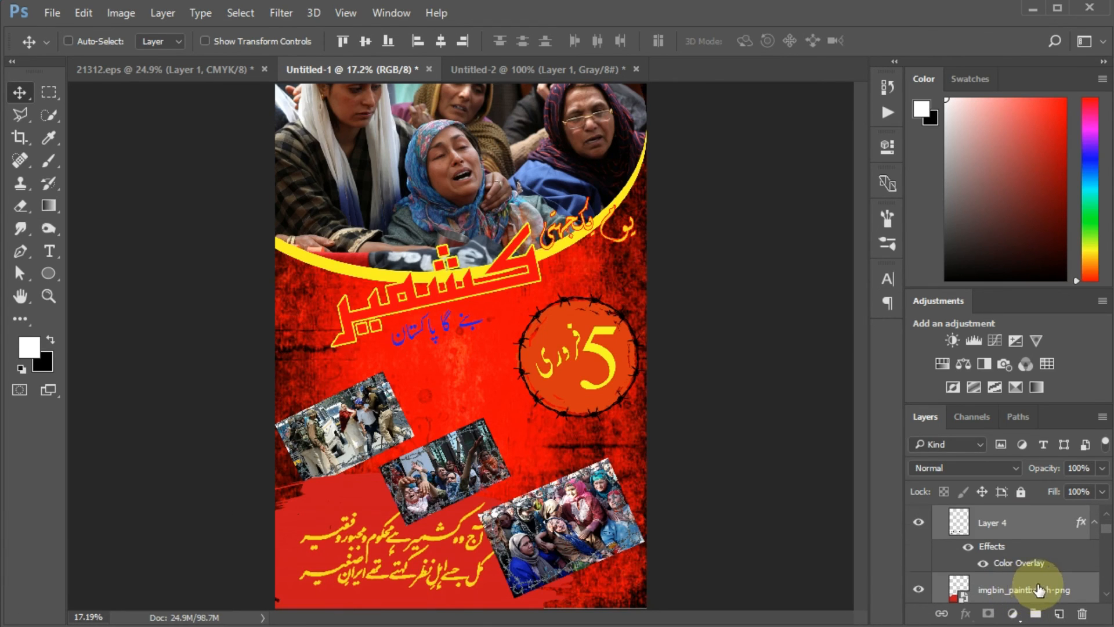
Step: Move the poetry calligraphy slightly to the right on the paint stroke
scroll(1039, 590, up, 3)
click(1026, 583)
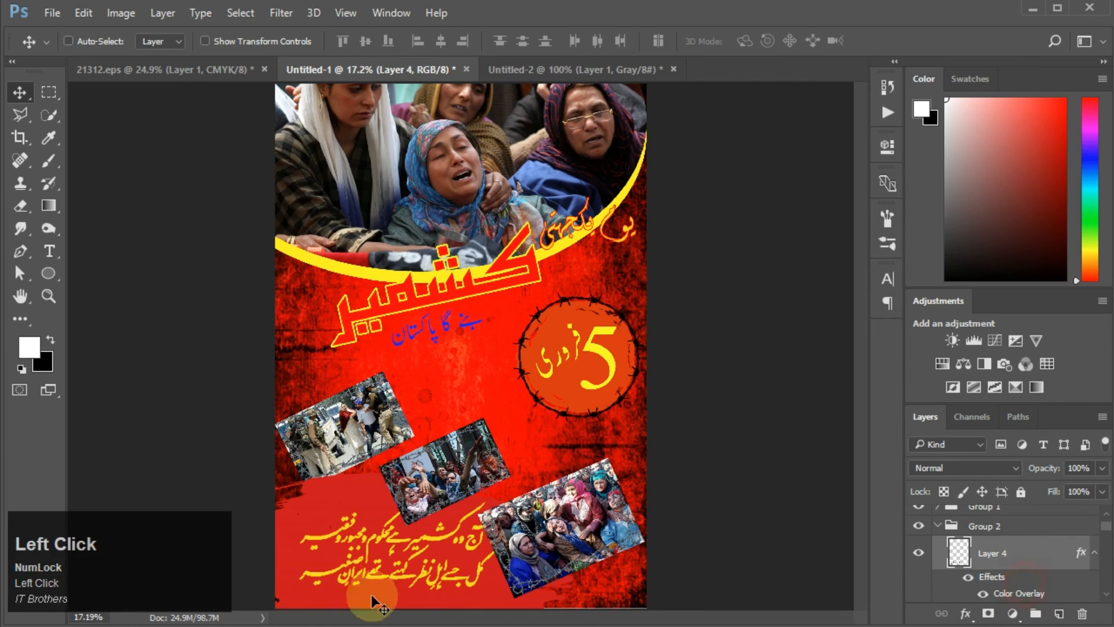
drag(419, 582, 476, 586)
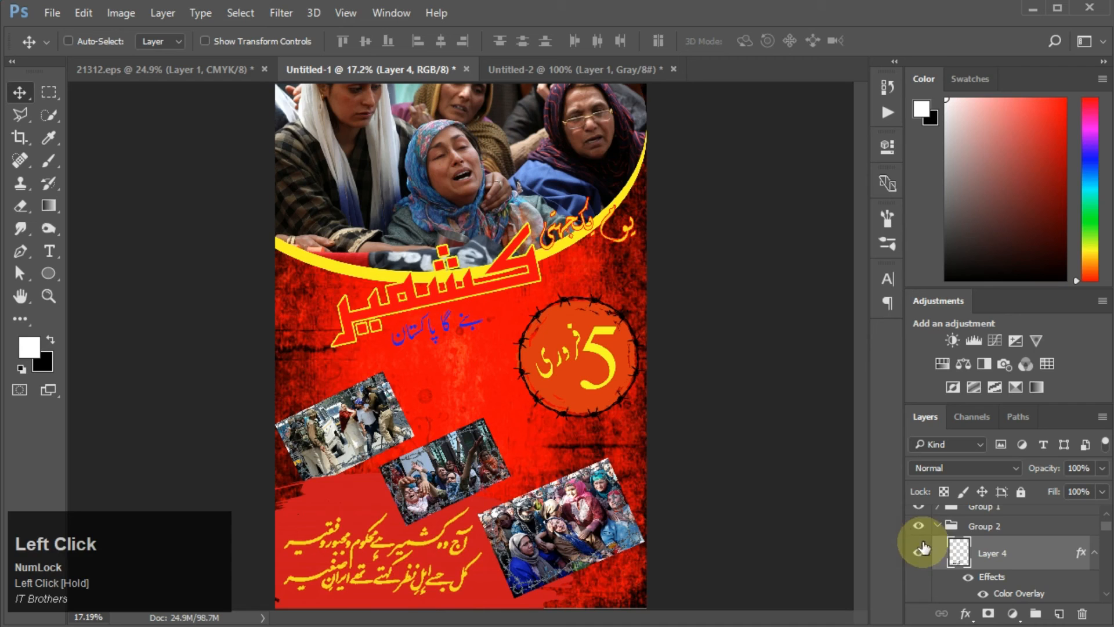
Step: Move the calligraphy layer out of Group 2 so it sits directly above the paint stroke layer
click(946, 528)
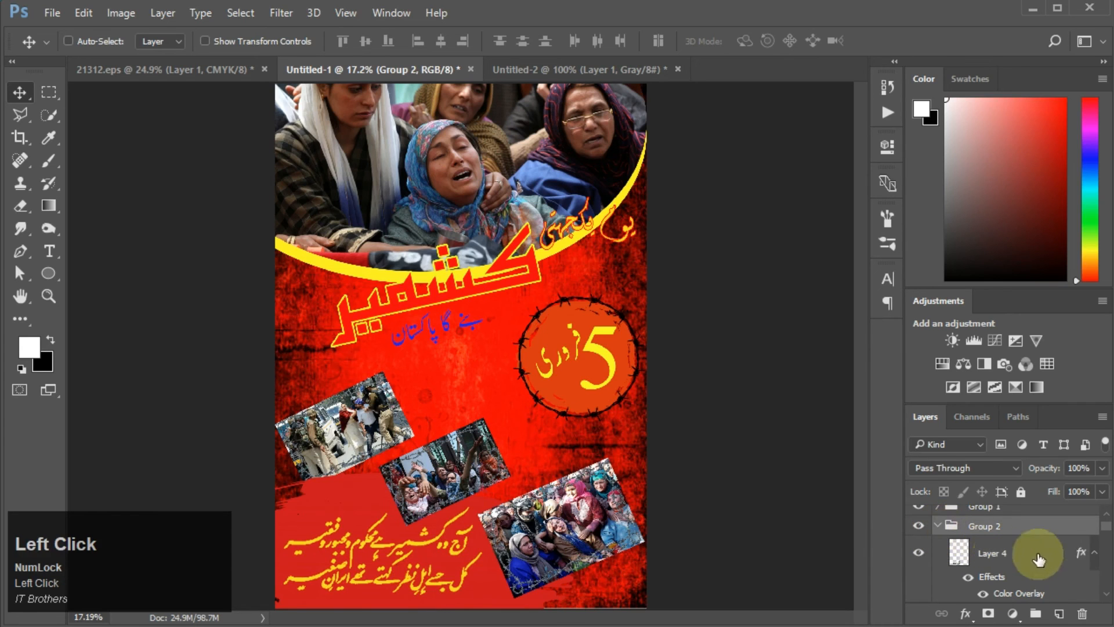
click(1104, 595)
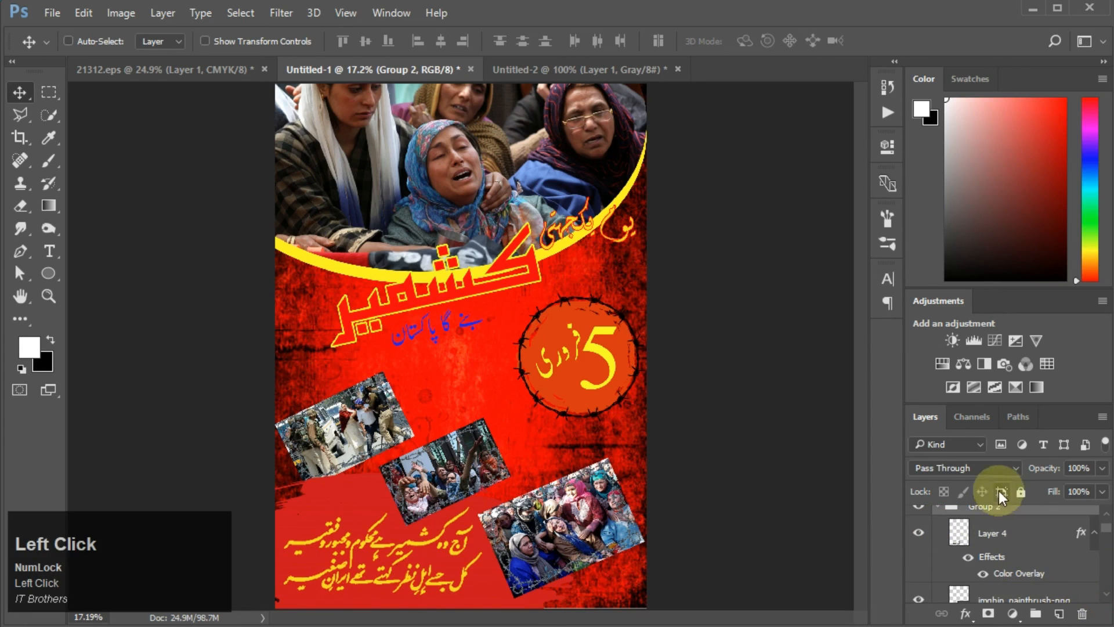
drag(996, 405, 988, 271)
click(1013, 506)
shift+click(965, 432)
drag(1025, 497, 1028, 583)
scroll(981, 511, up, 3)
Step: Scale the Group 3 photo down to about 84% and reposition it at the lower right
click(937, 452)
click(985, 451)
key(ctrl+t)
click(387, 460)
key(Return)
click(958, 413)
key(ctrl+t)
drag(645, 598, 619, 576)
drag(599, 523, 615, 526)
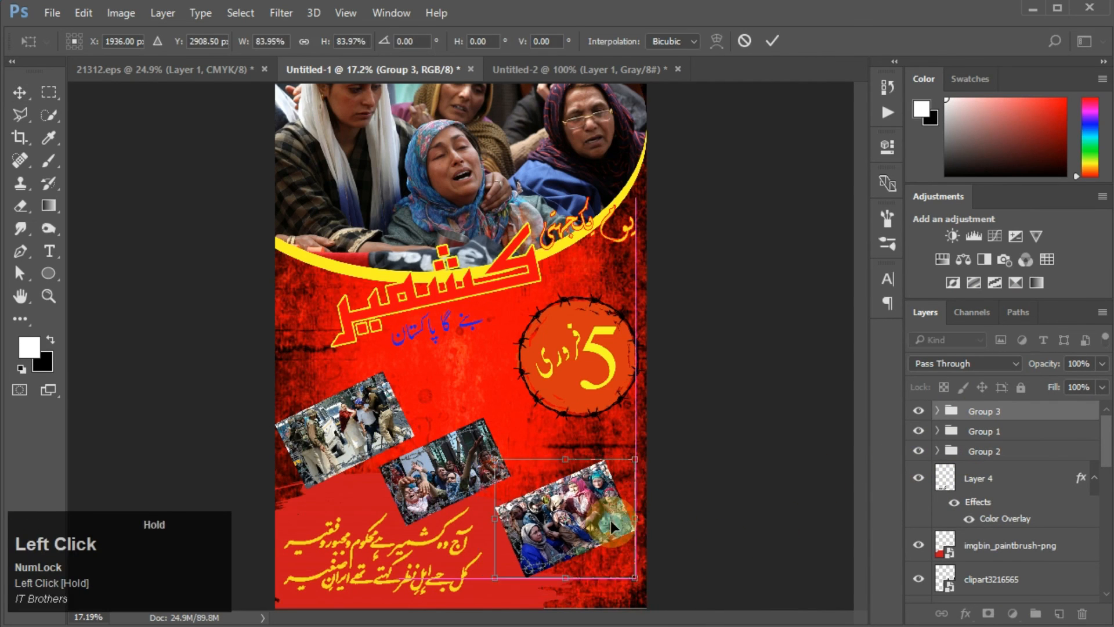
key(Return)
Step: Shift the middle Group 1 photo and the upper-left Group 2 photo slightly up and right
click(1018, 435)
drag(444, 476, 466, 468)
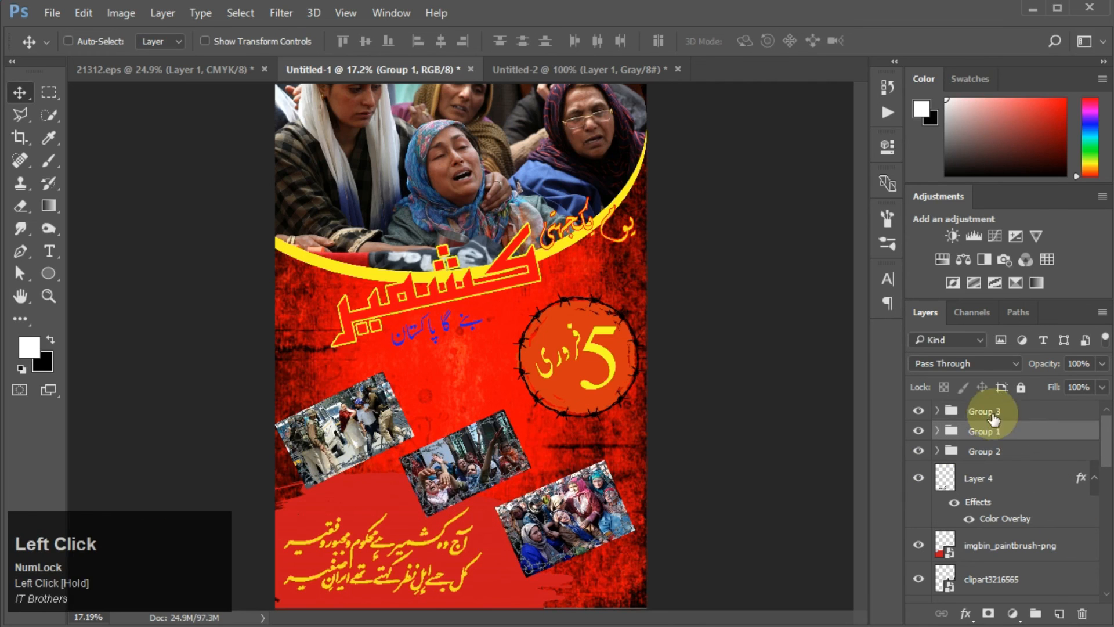
click(990, 415)
click(986, 452)
drag(385, 453, 395, 441)
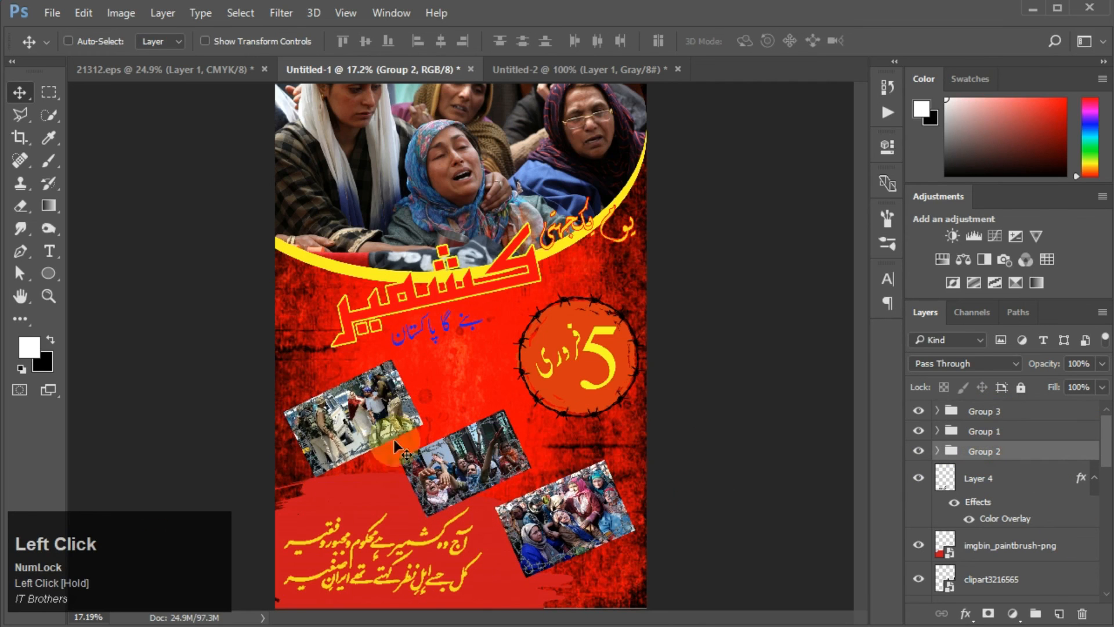
Step: Bring in the fire flames image and place it across the poster's bottom just above the background layer
click(1107, 581)
click(1048, 519)
click(1043, 561)
key(alt+Tab)
drag(415, 136, 503, 459)
key(alt+Tab)
key(v)
drag(448, 395, 458, 539)
drag(648, 388, 701, 276)
drag(626, 459, 596, 486)
key(Return)
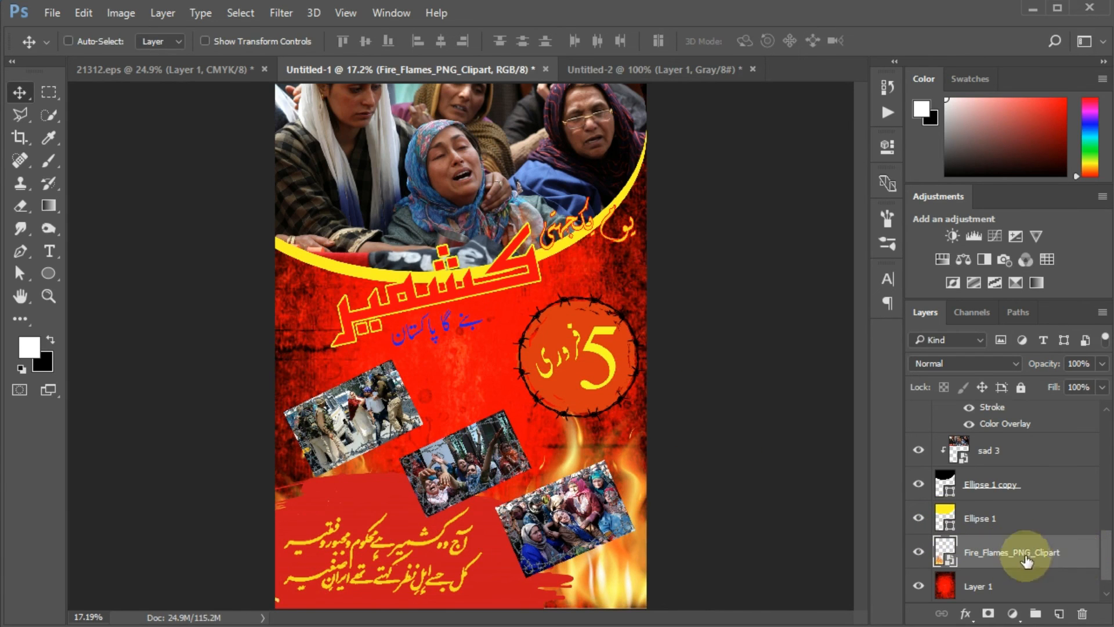
Step: Duplicate the flames layer and move the copy up behind the headline area
drag(1023, 550, 1059, 614)
drag(565, 430, 558, 191)
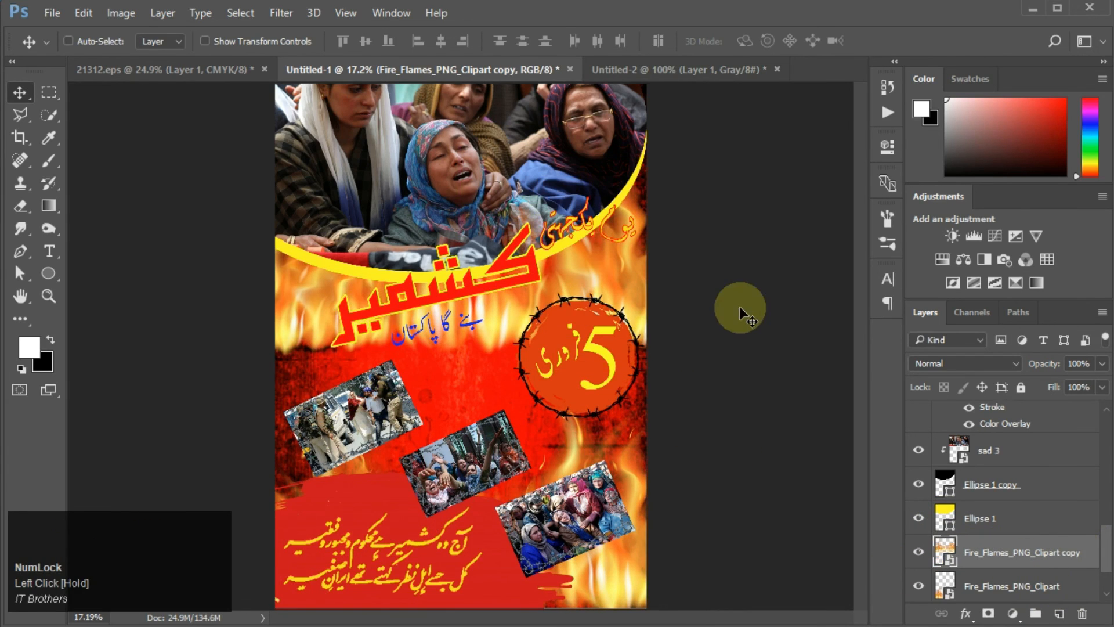
Step: Try different opacities and blend modes such as Screen and Hard Mix on the flame copy
click(1075, 364)
text(20)
click(1075, 364)
text(50)
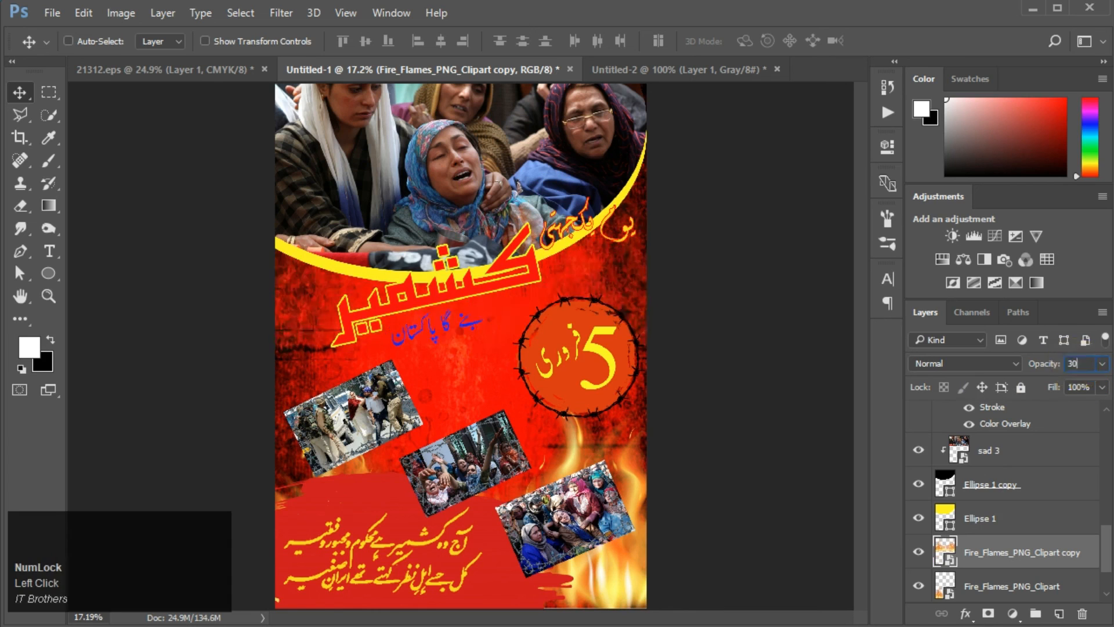
click(1079, 365)
text(100)
click(976, 364)
click(974, 407)
key(Down)
key(Down)
key(Down)
key(Down)
key(Down)
key(Down)
key(Down)
key(Down)
key(Down)
key(Down)
key(Down)
key(Down)
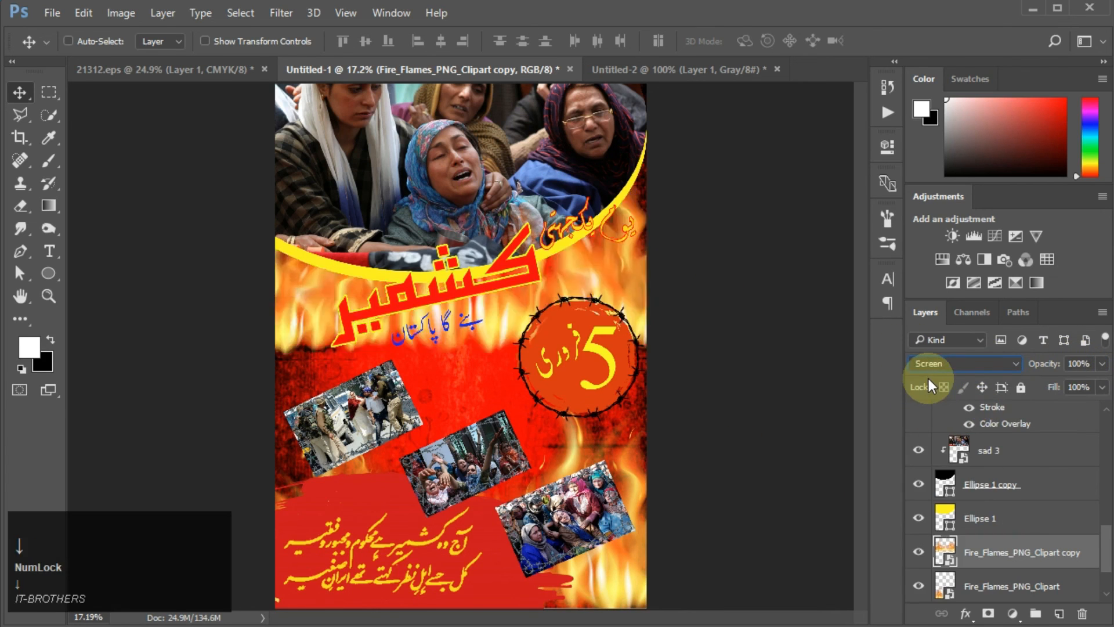
key(Down)
key(Down)
key(Down)
key(Down)
key(Down)
key(Down)
key(Down)
key(Down)
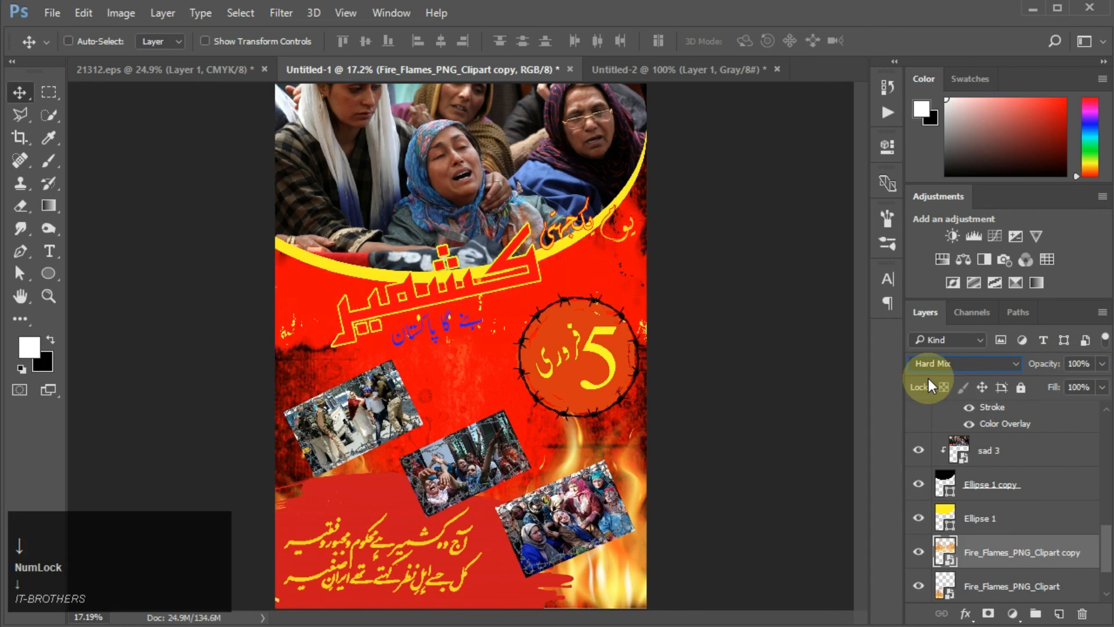
click(946, 365)
click(959, 375)
Step: Set the flame copy's layer opacity to 50%
click(1080, 365)
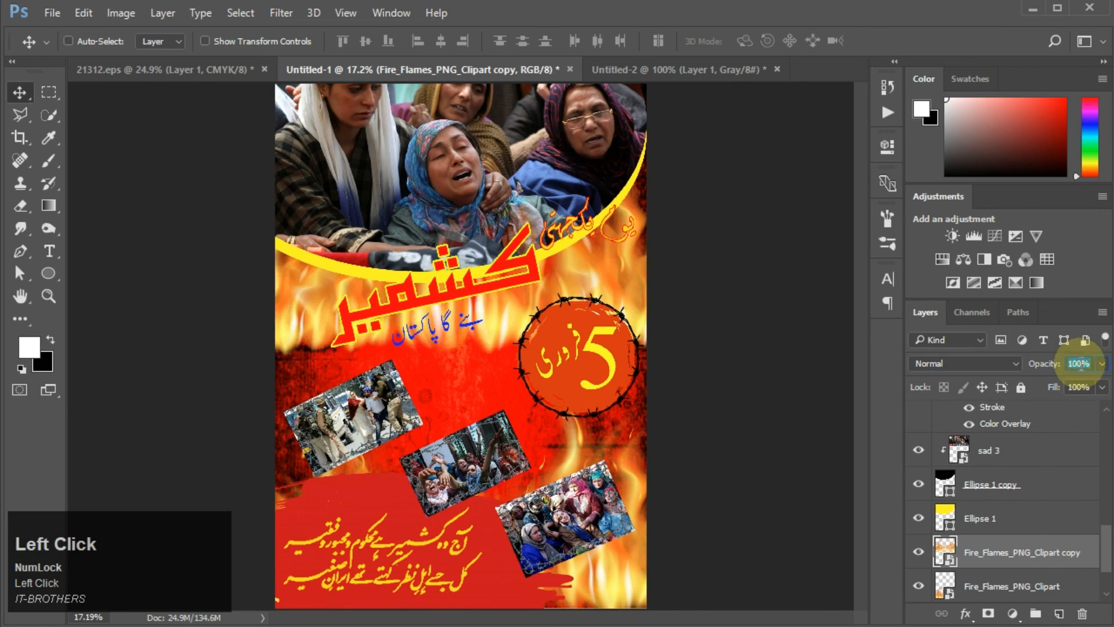
text(50)
click(514, 580)
scroll(958, 518, down, 2)
scroll(964, 522, up, 8)
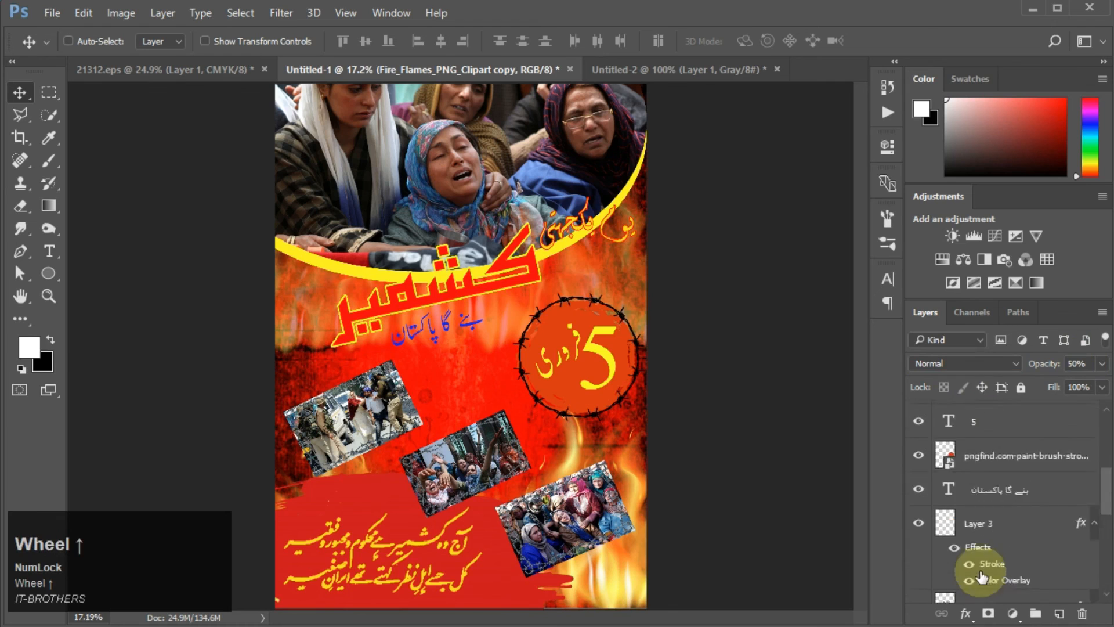
Step: Set the blend mode of the 5 فروری badge's paint-stroke layer to Vivid Light
click(979, 518)
click(963, 366)
click(964, 387)
click(950, 364)
click(948, 362)
key(Down)
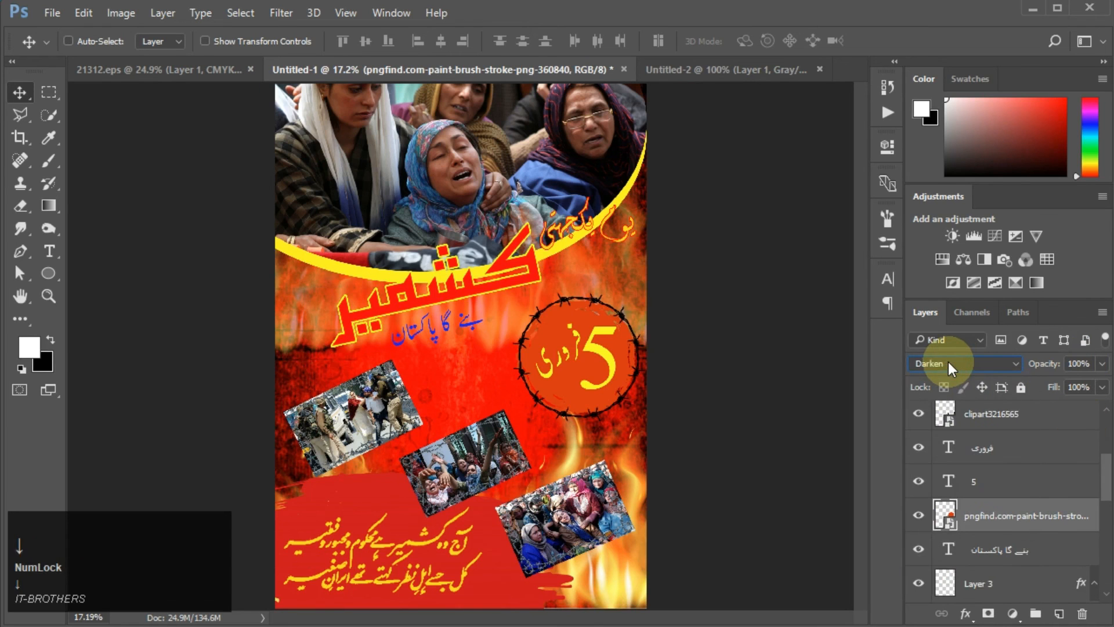
key(Down)
key(Down)
key(Down)
key(Down)
key(Down)
key(Down)
key(Down)
key(Down)
key(Down)
key(Down)
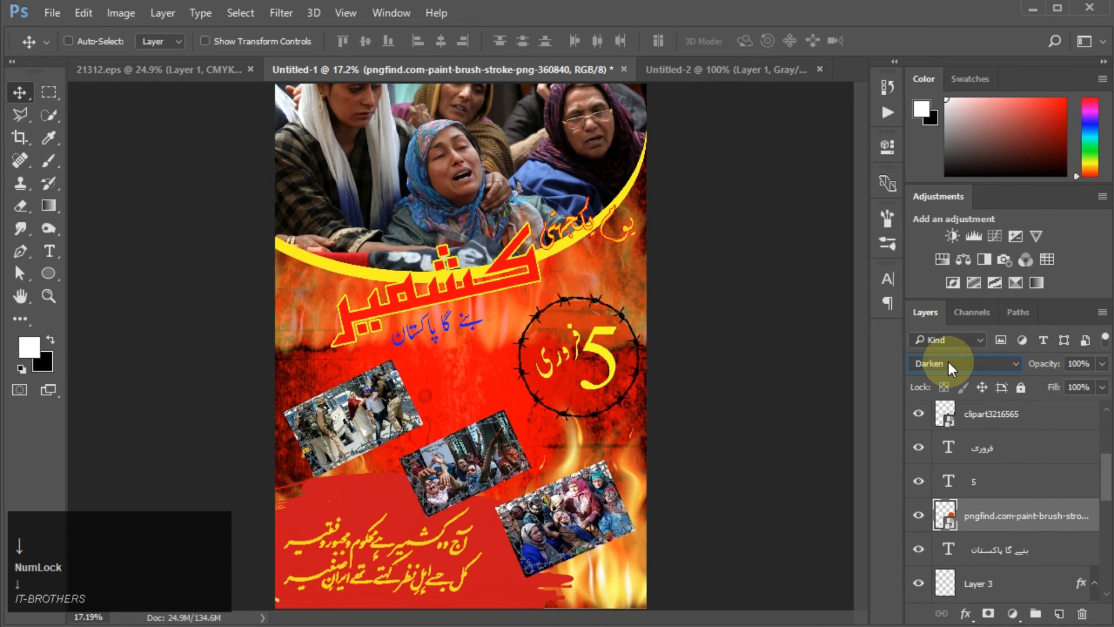
Step: Set the red paintbrush-stroke layer's blend mode to Multiply
key(Down)
key(Down)
key(Down)
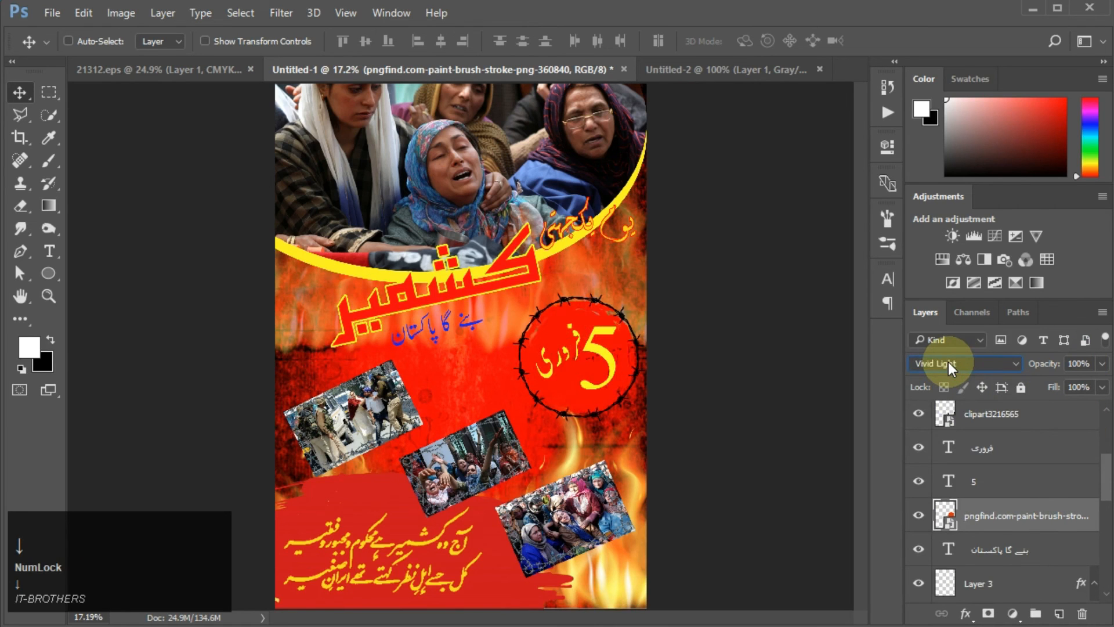
scroll(1015, 521, down, 1)
scroll(1010, 499, up, 4)
click(1005, 441)
click(976, 362)
click(976, 362)
key(Down)
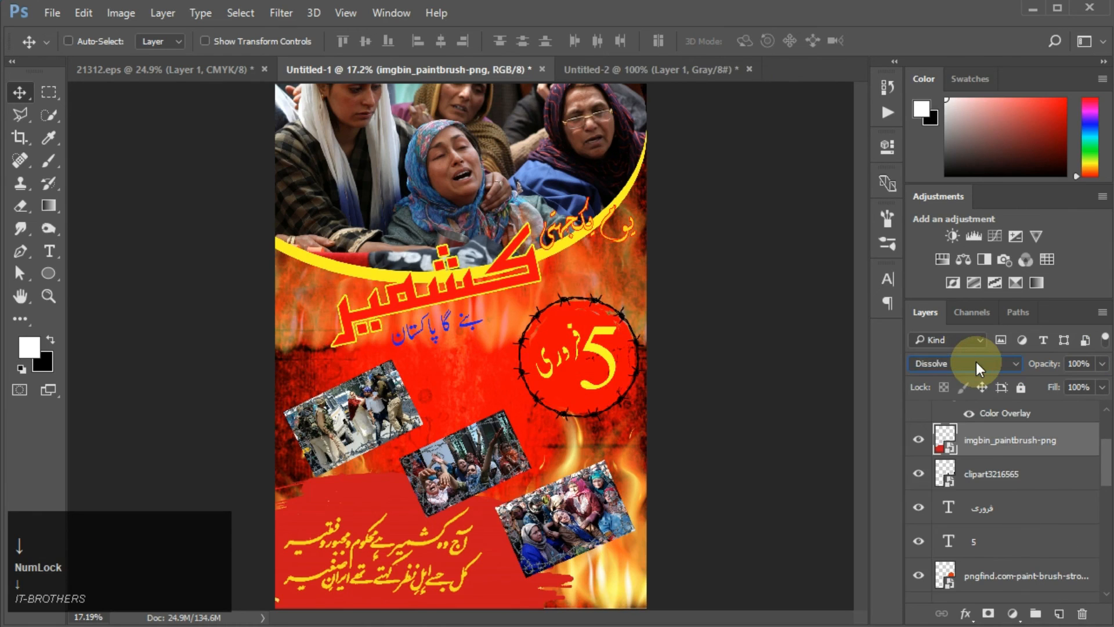
key(Down)
key(Down)
key(Down)
key(Down)
key(Down)
key(Down)
key(Down)
key(Down)
key(Down)
key(Down)
key(Down)
key(Down)
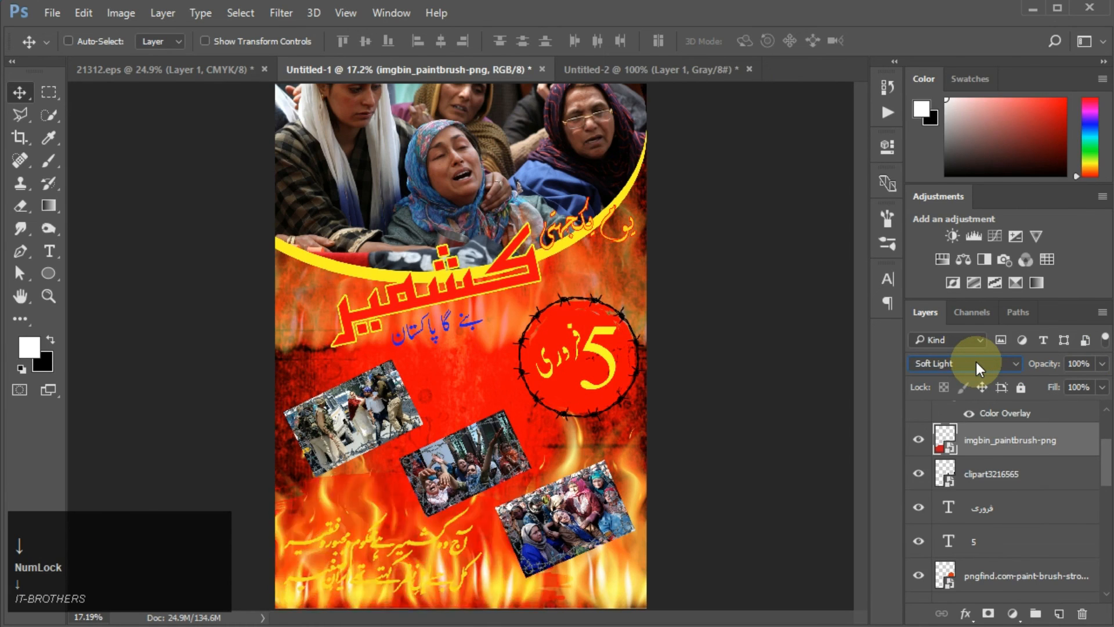
key(Down)
key(Down)
key(Down)
key(Down)
key(Down)
key(Down)
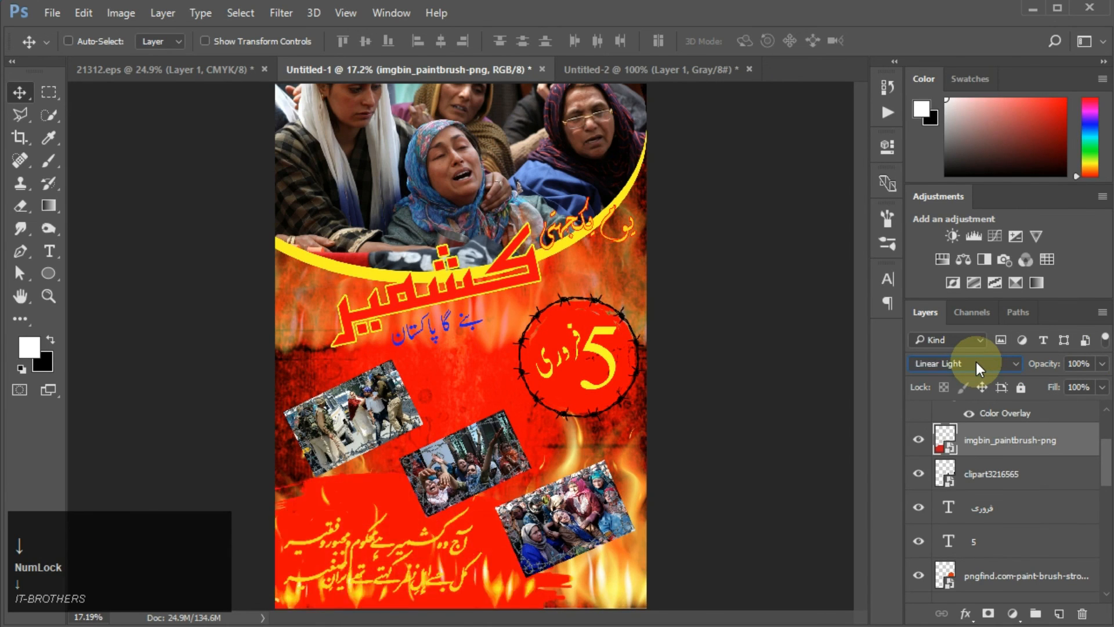
key(Up)
key(Up)
key(Up)
key(Up)
key(Up)
key(Up)
key(Up)
key(Up)
key(Up)
key(Up)
key(Up)
key(Up)
key(Up)
key(Up)
key(Up)
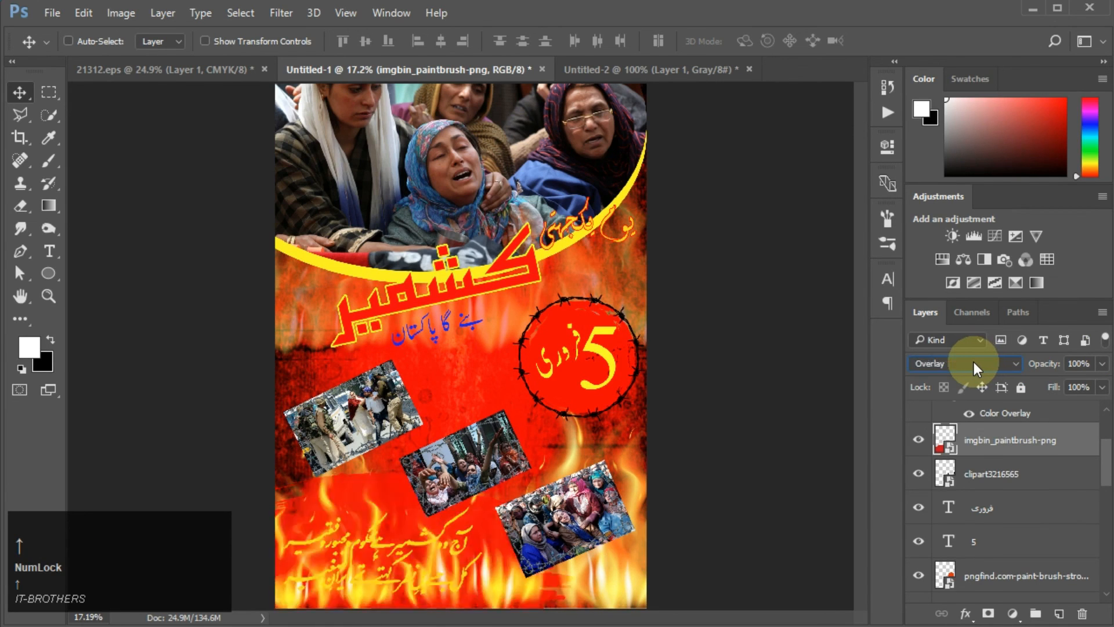
key(Down)
key(Up)
key(Up)
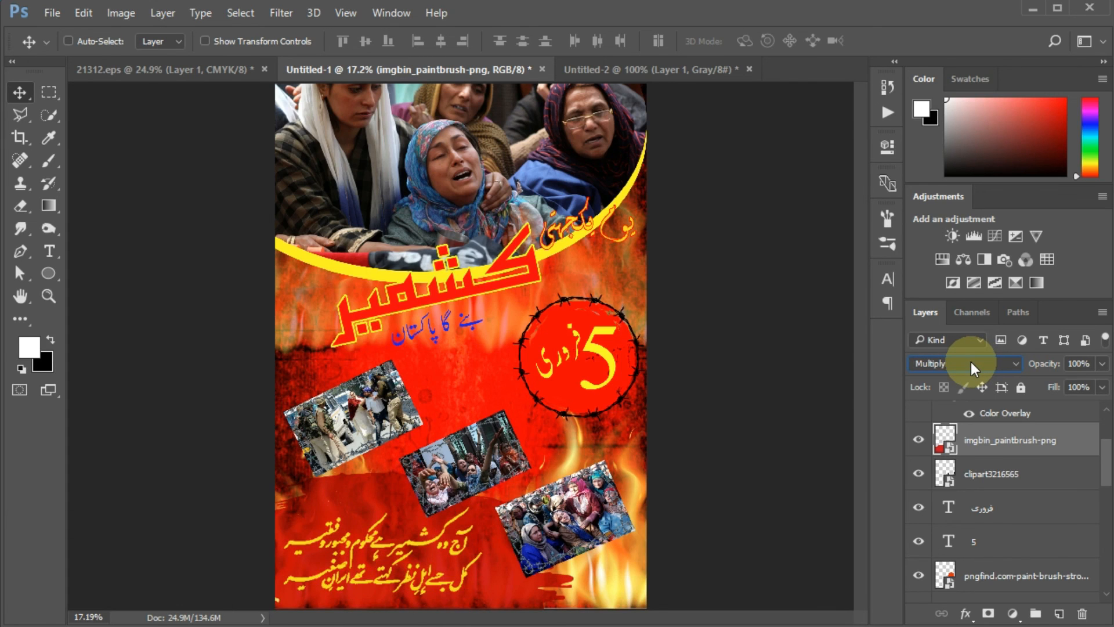
click(674, 548)
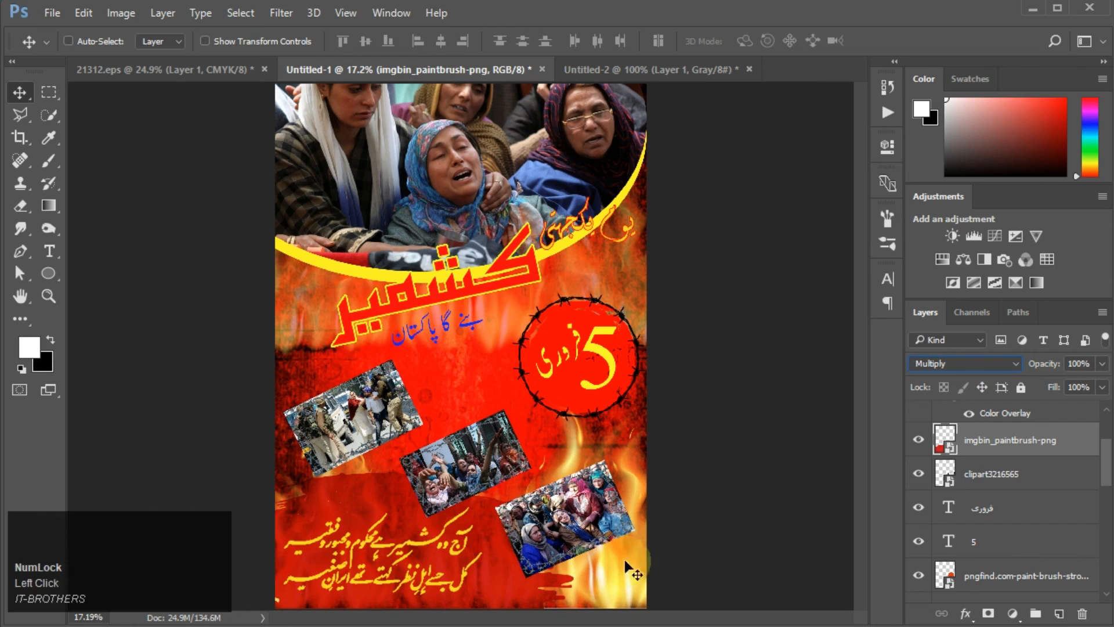
Step: View the finished poster at different zoom levels
click(821, 440)
scroll(331, 297, down, 1)
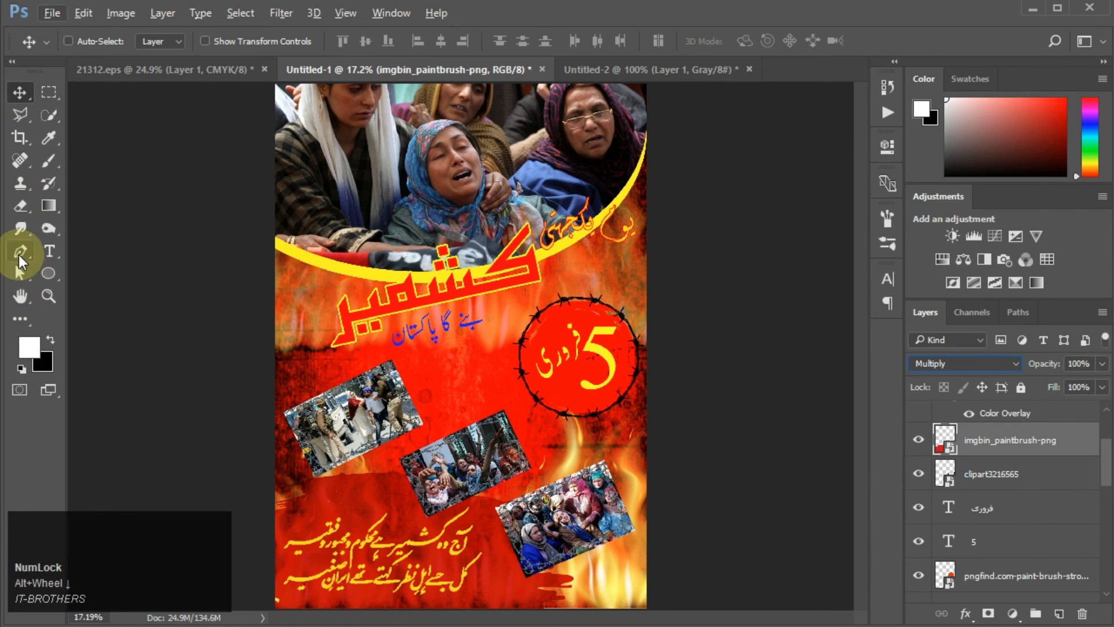
click(49, 297)
right_click(317, 376)
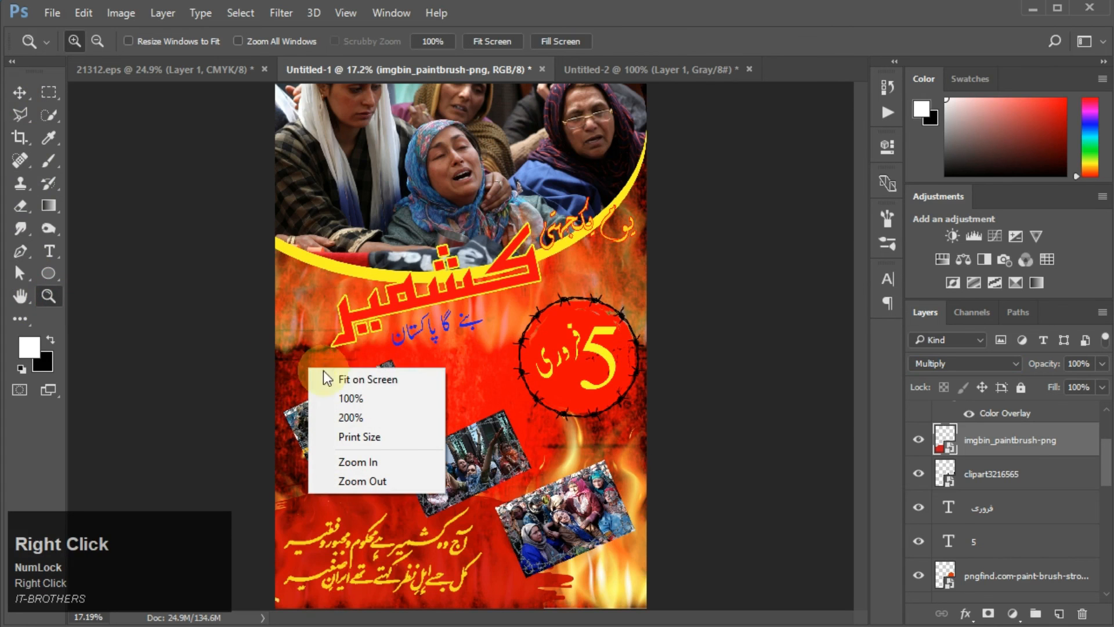
click(345, 398)
right_click(344, 398)
click(376, 406)
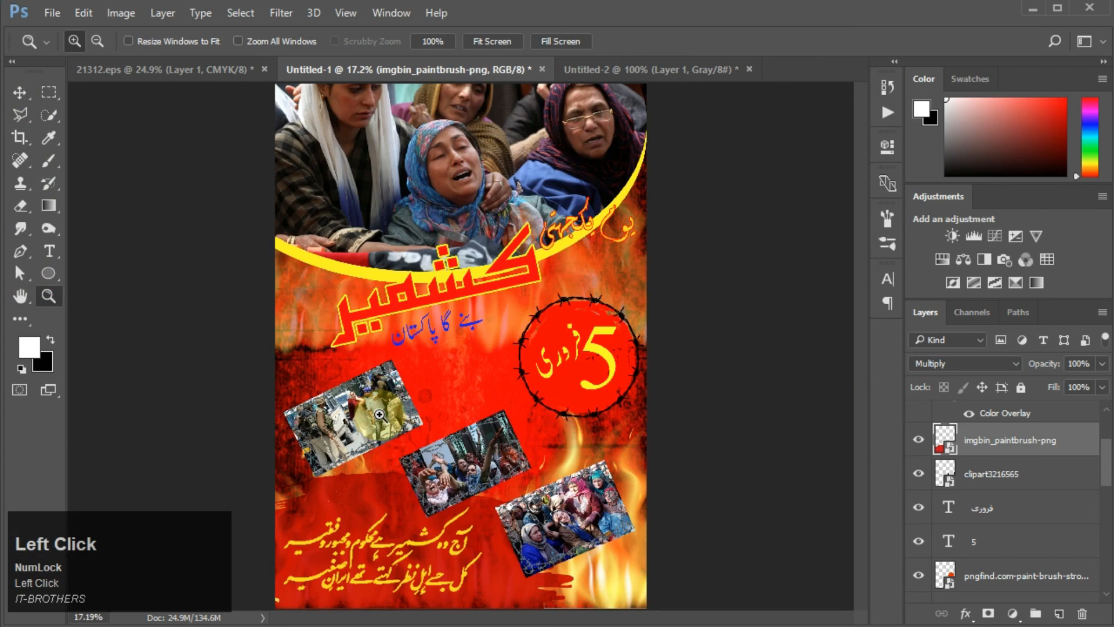
alt+click(380, 414)
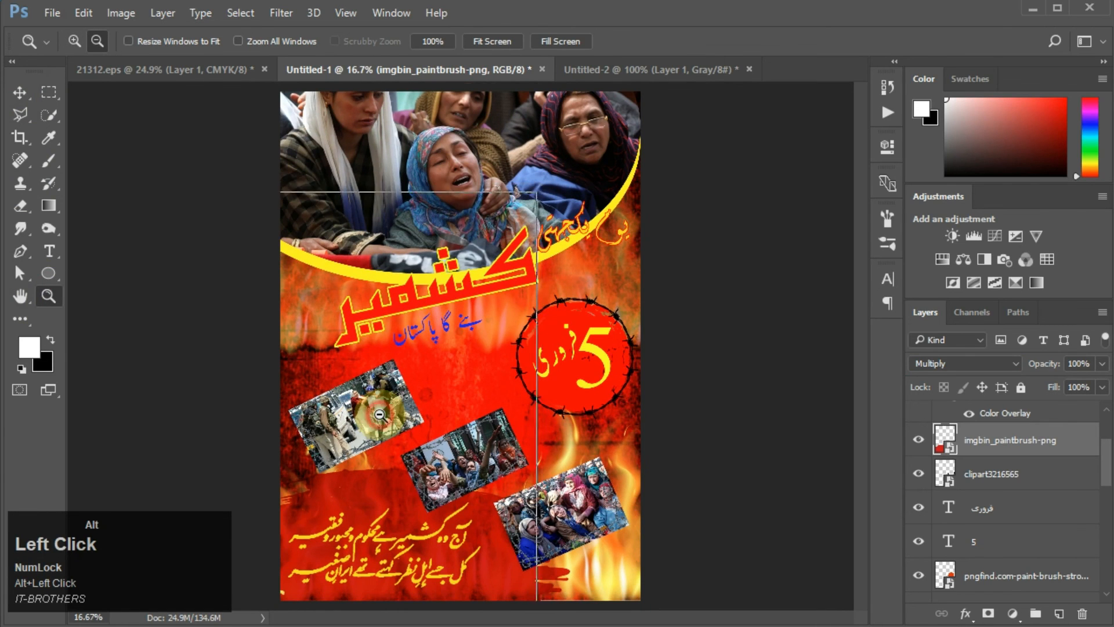
alt+click(379, 414)
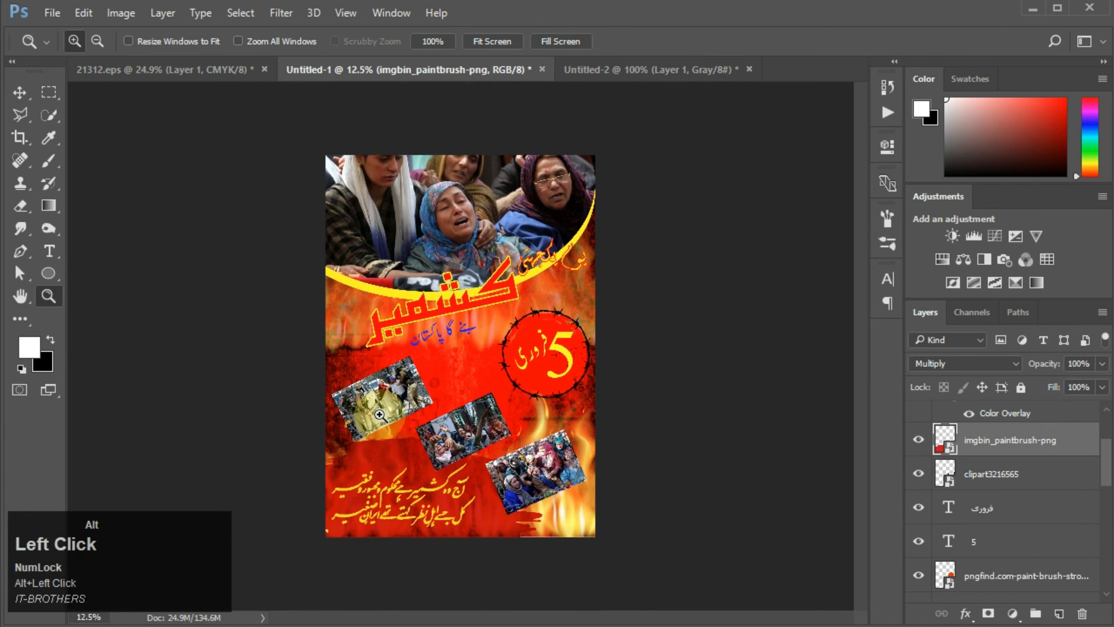
click(19, 94)
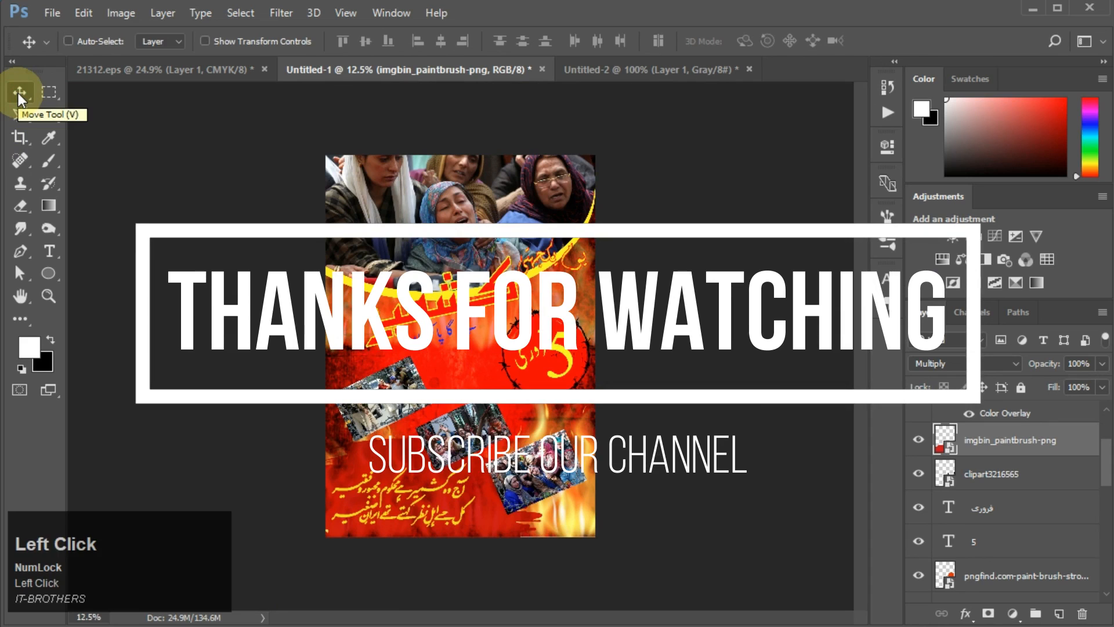